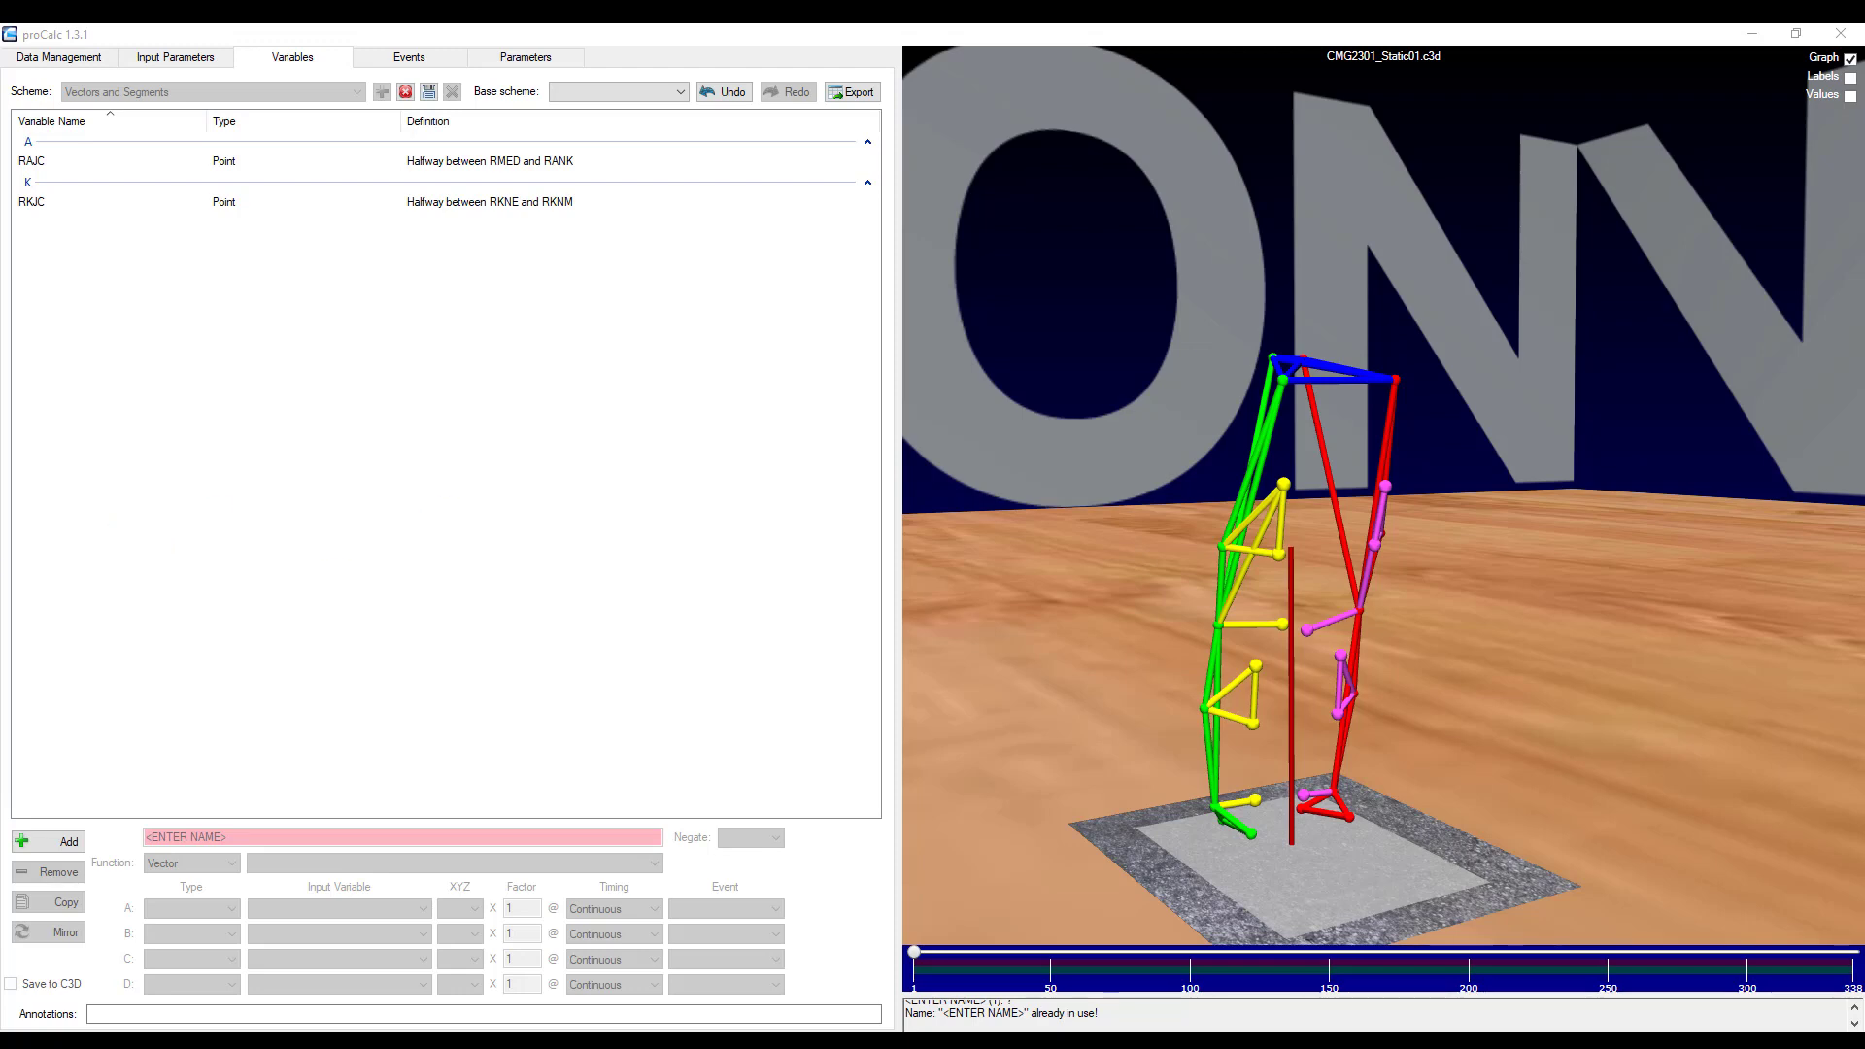
- Add a variable named leg_vector as a Vector 'From point A to point B'
left_click(59, 845)
type("lo")
type("g_vector")
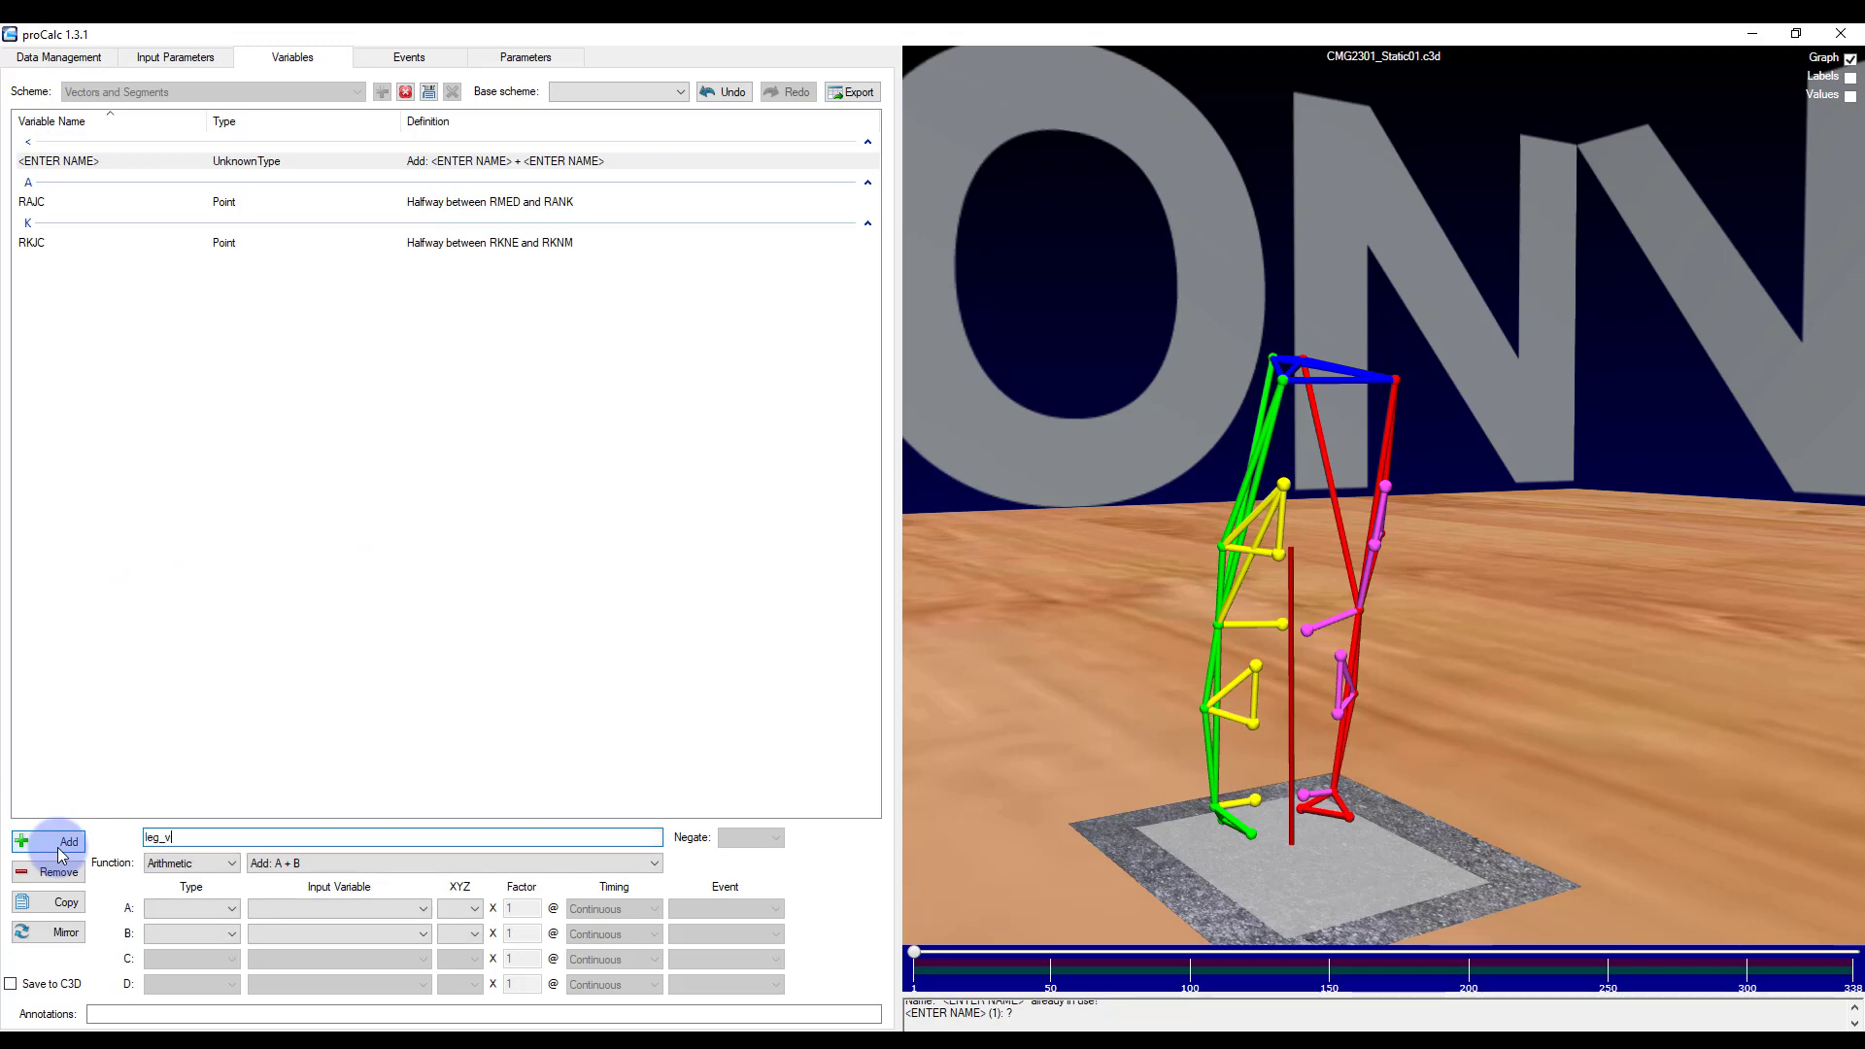
left_click(184, 863)
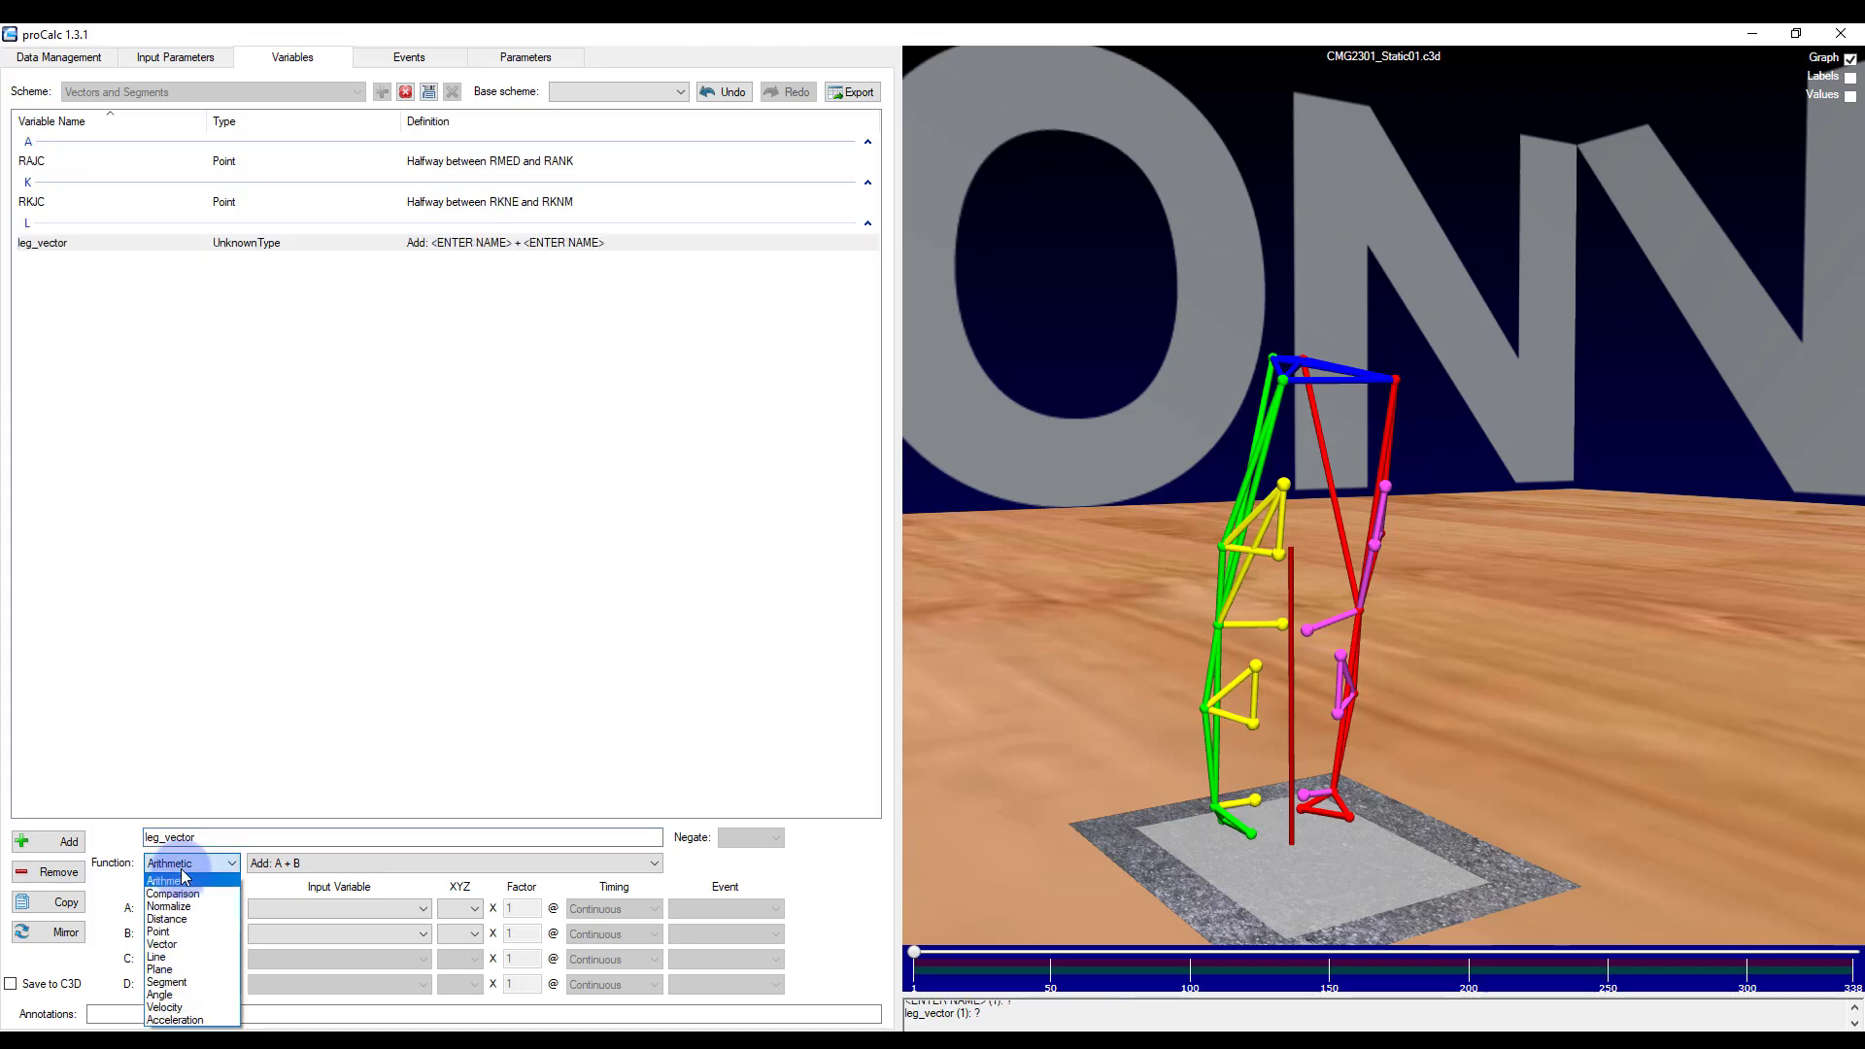
left_click(163, 945)
left_click(287, 863)
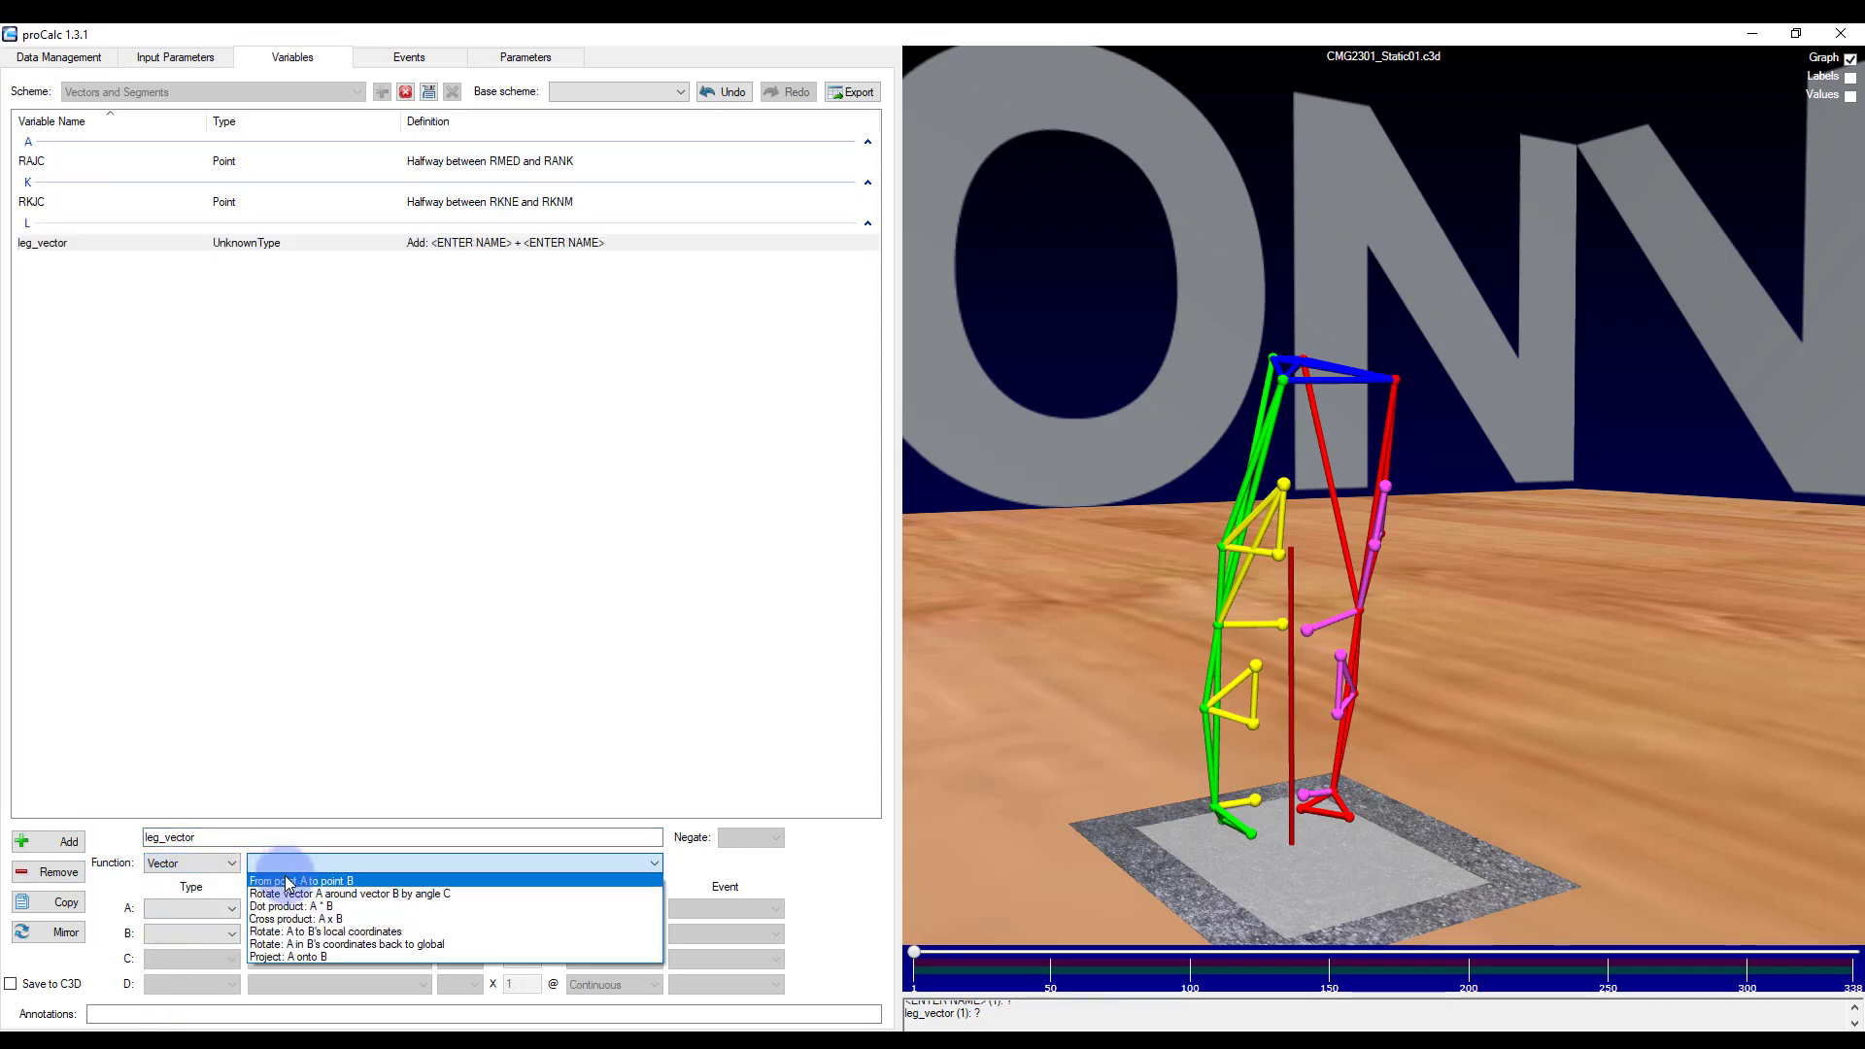
left_click(289, 881)
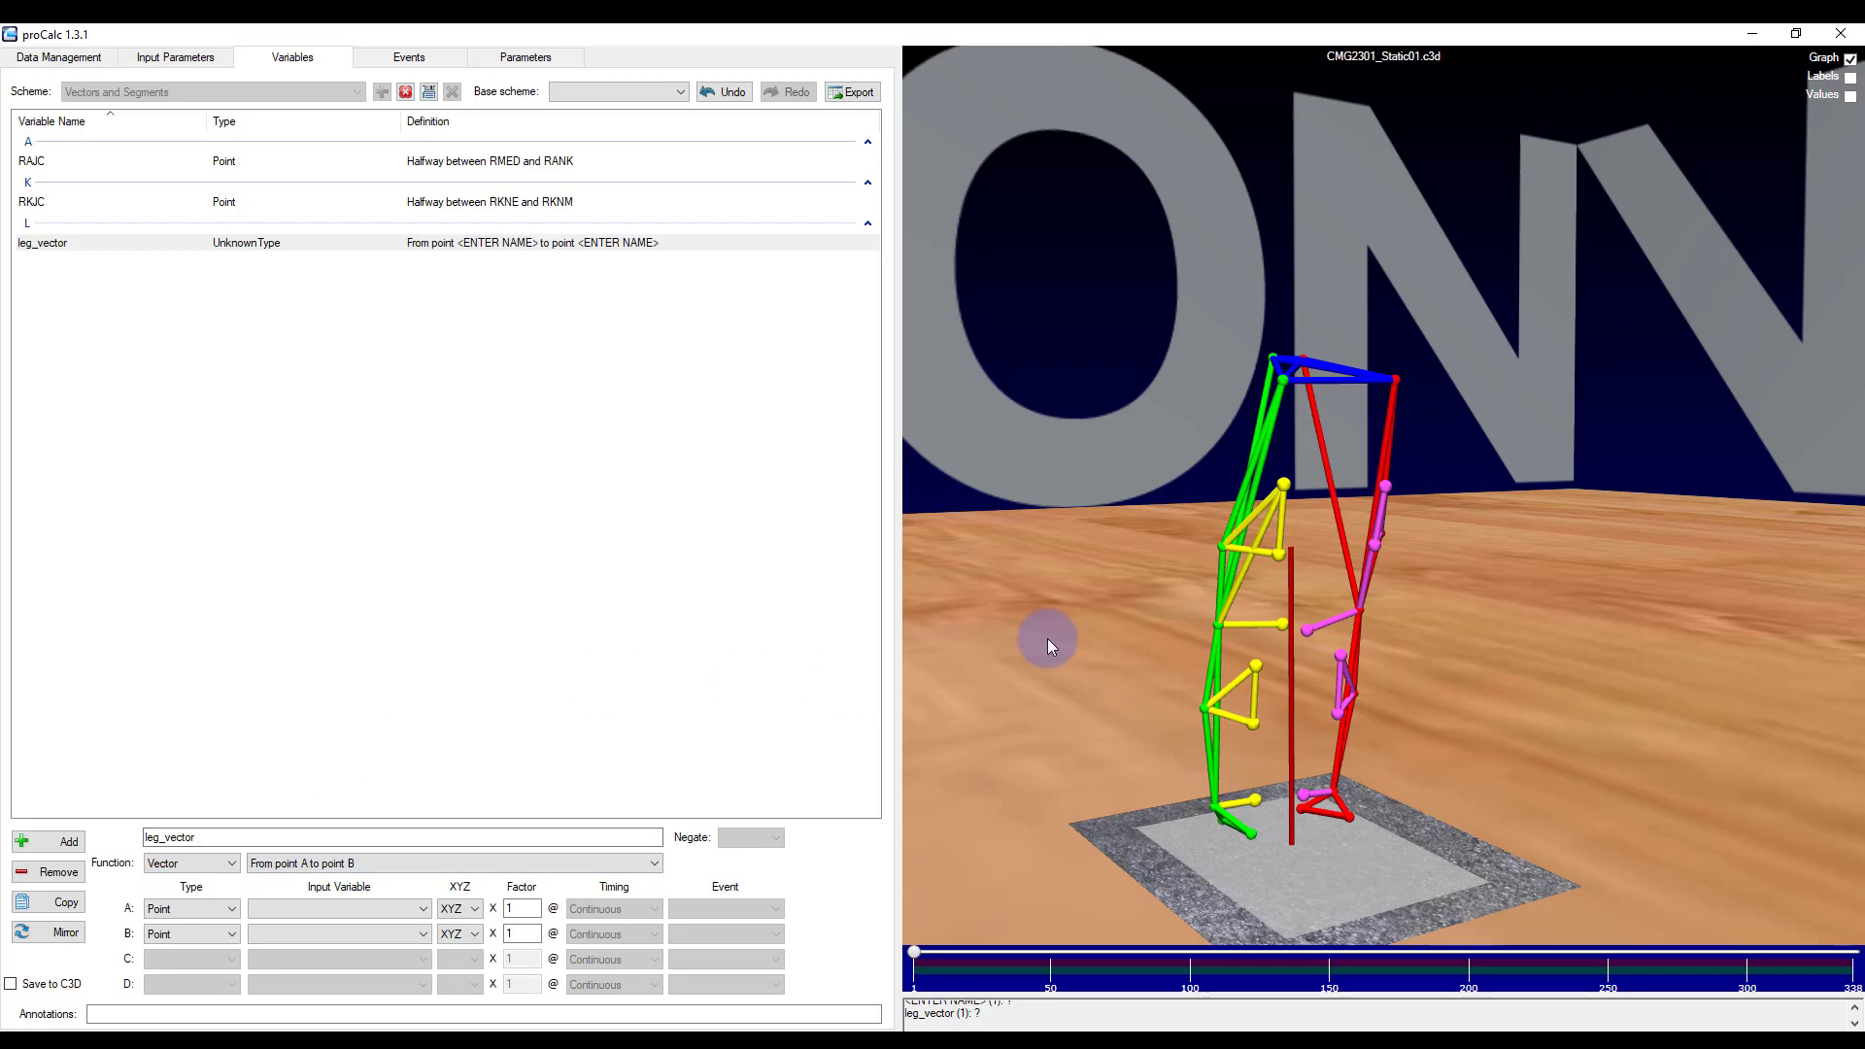
- Set leg_vector's start point to RAJC and end point to RKJC, replacing RANK and RKNE
left_click(1214, 808)
left_click(1222, 627)
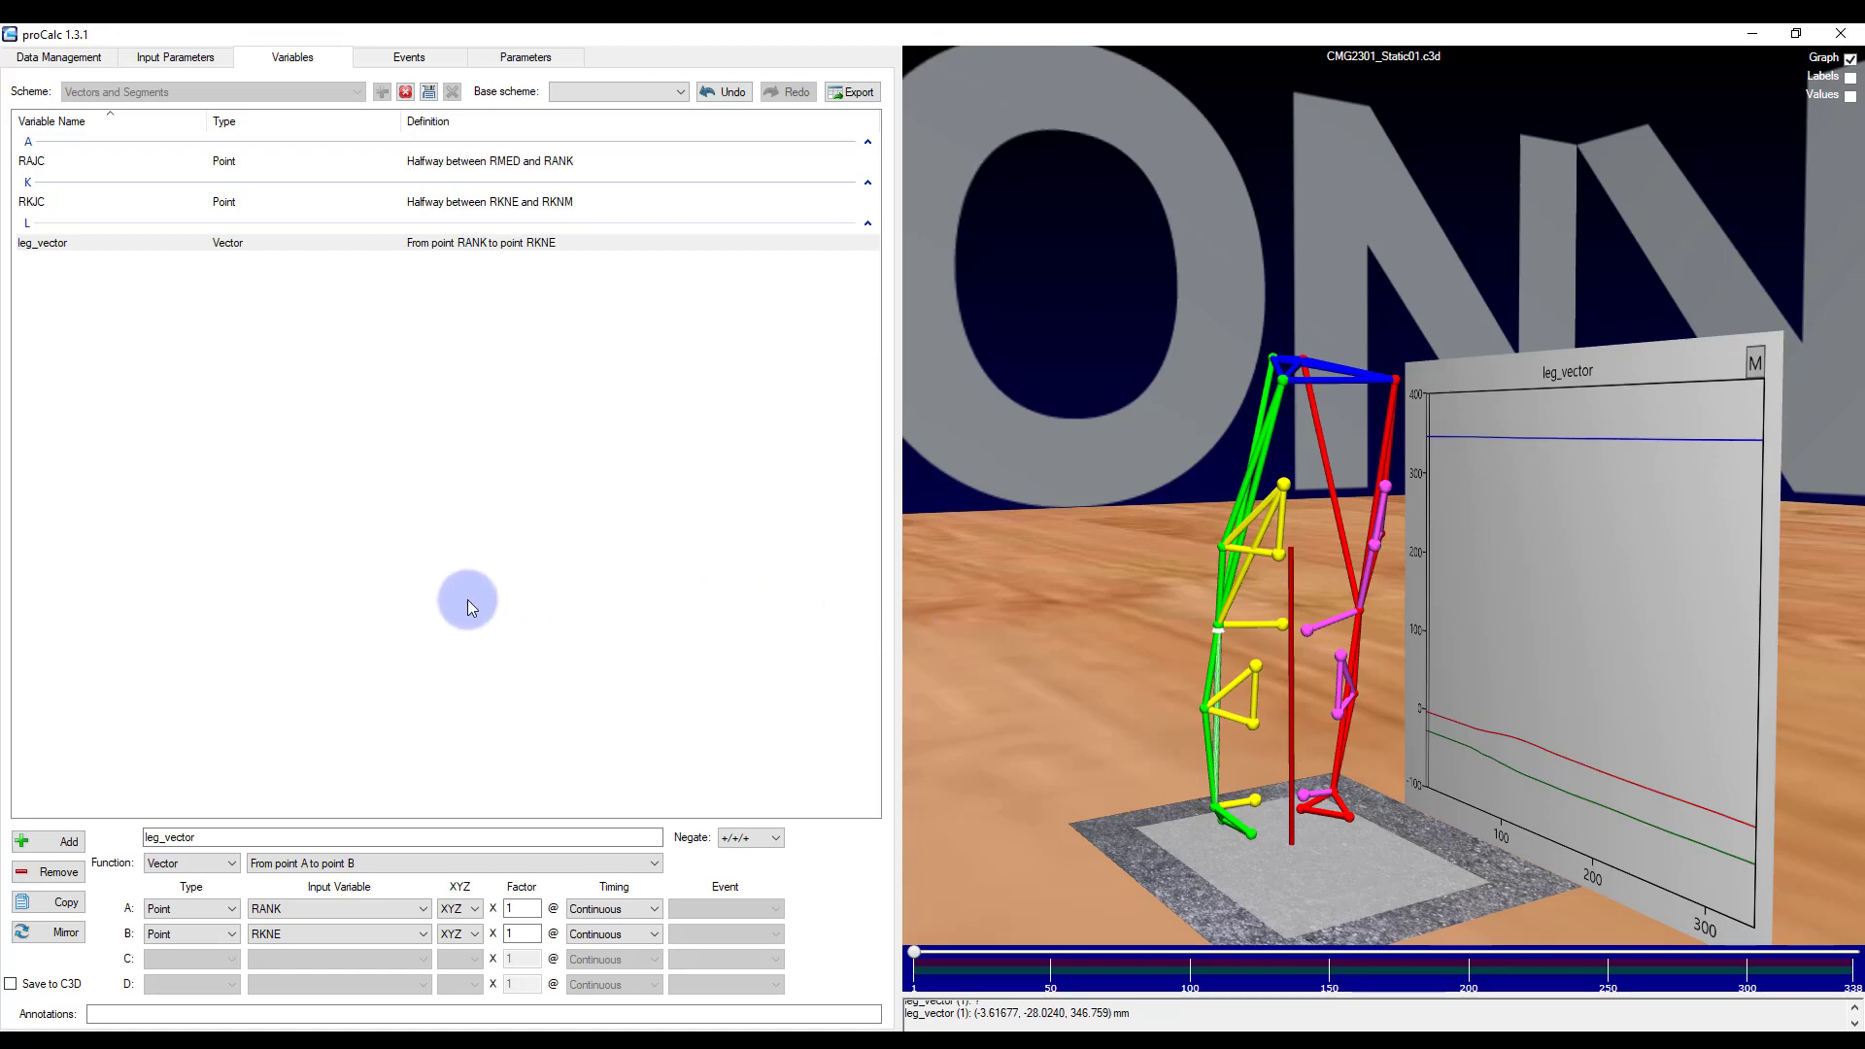
left_click(363, 907)
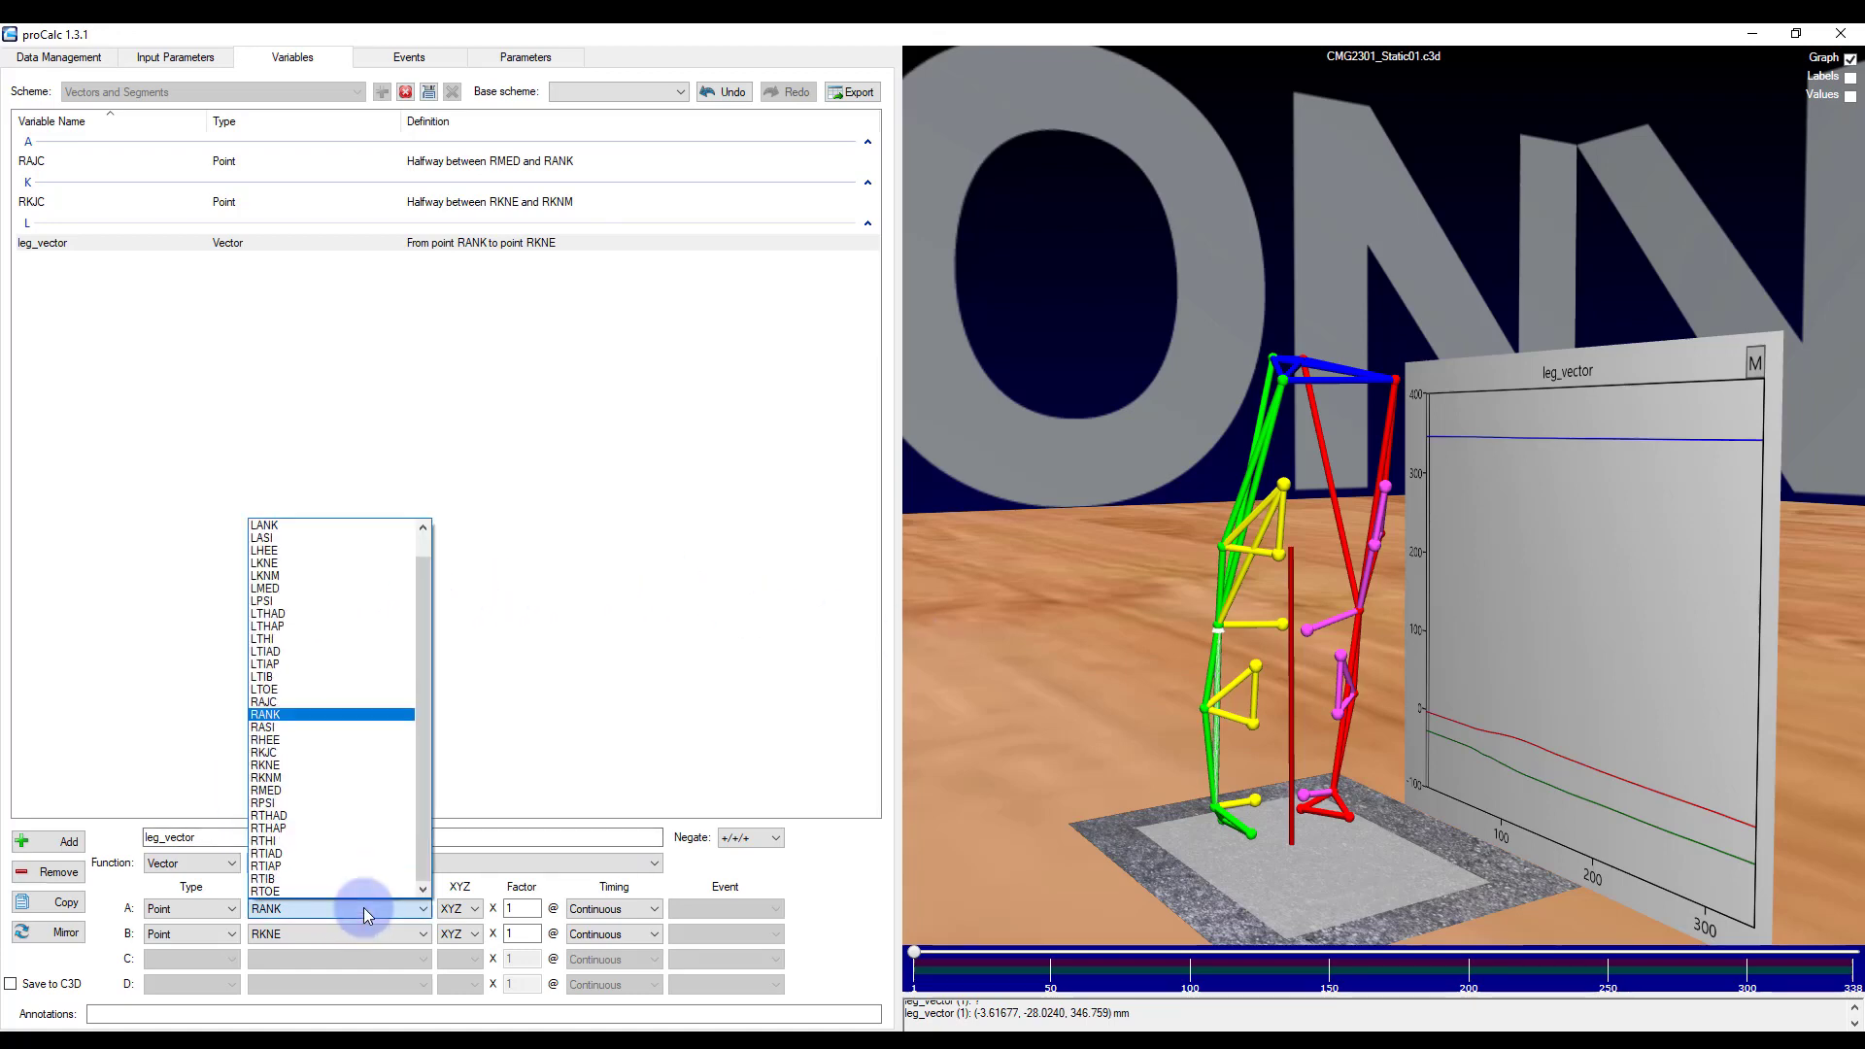
left_click(342, 704)
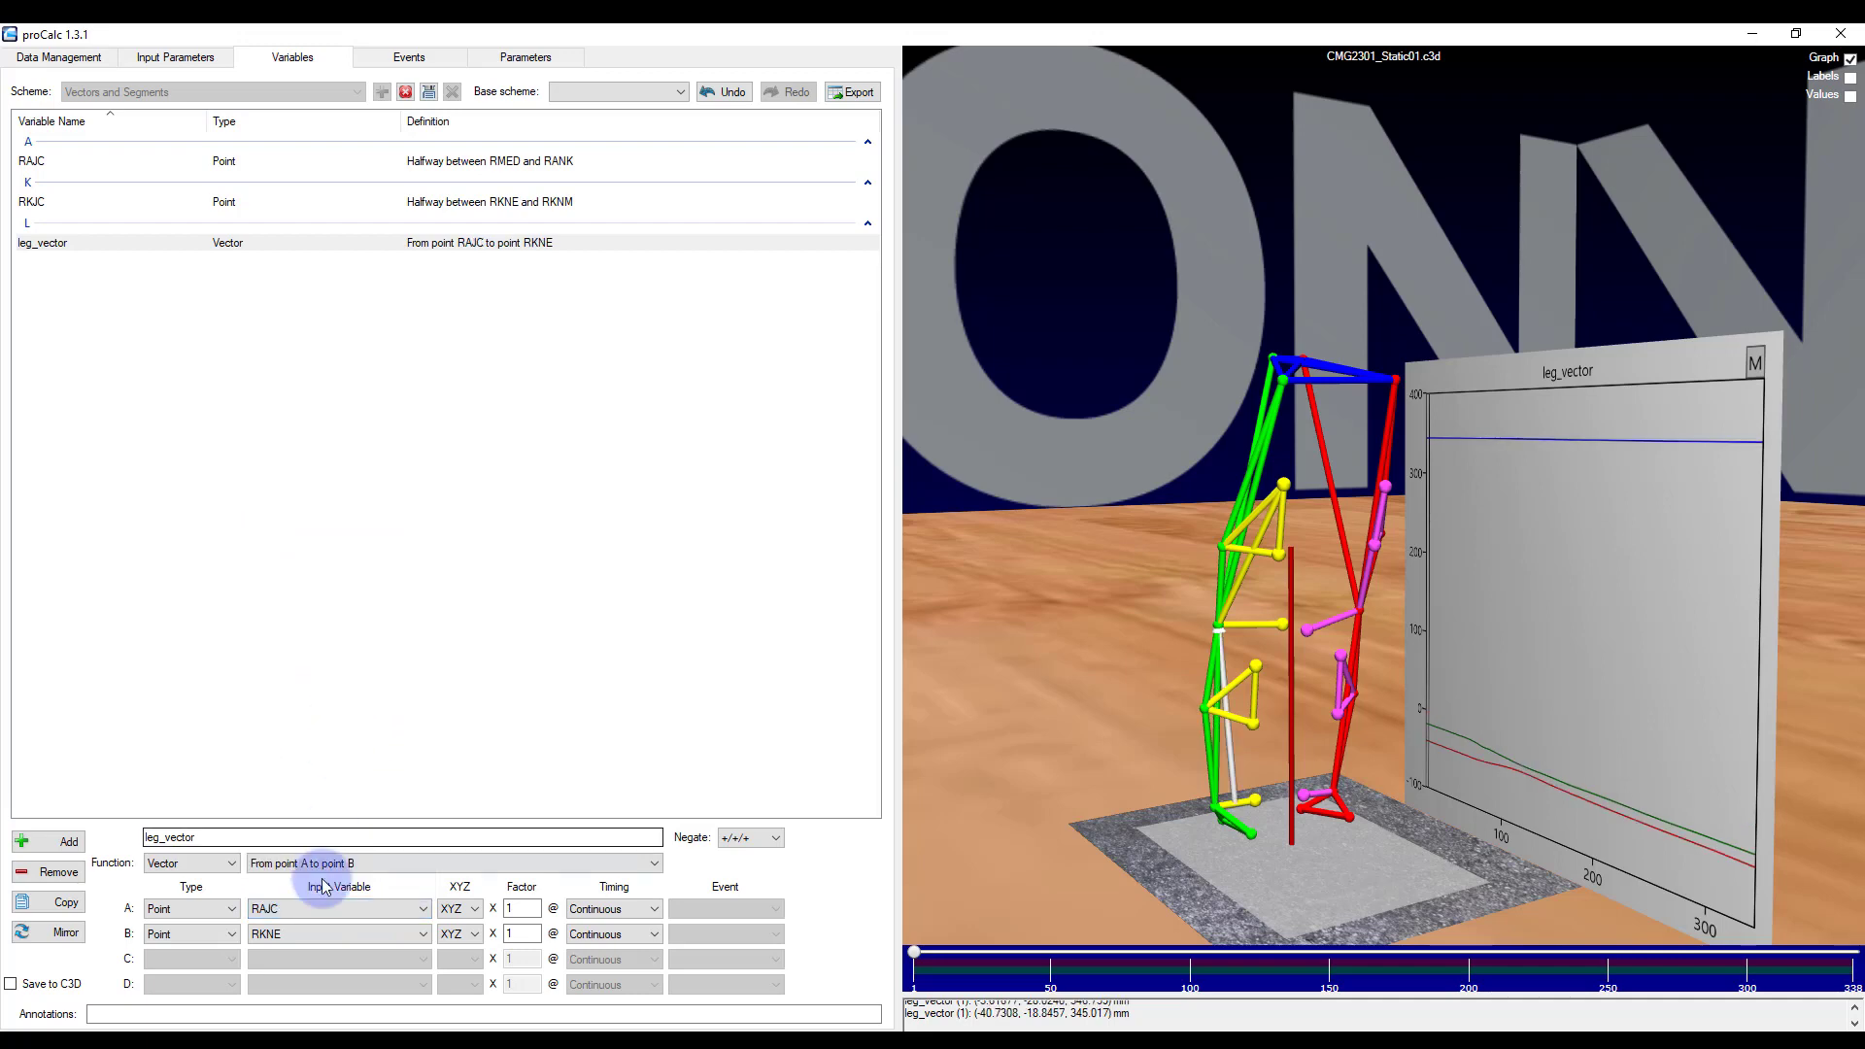
left_click(306, 933)
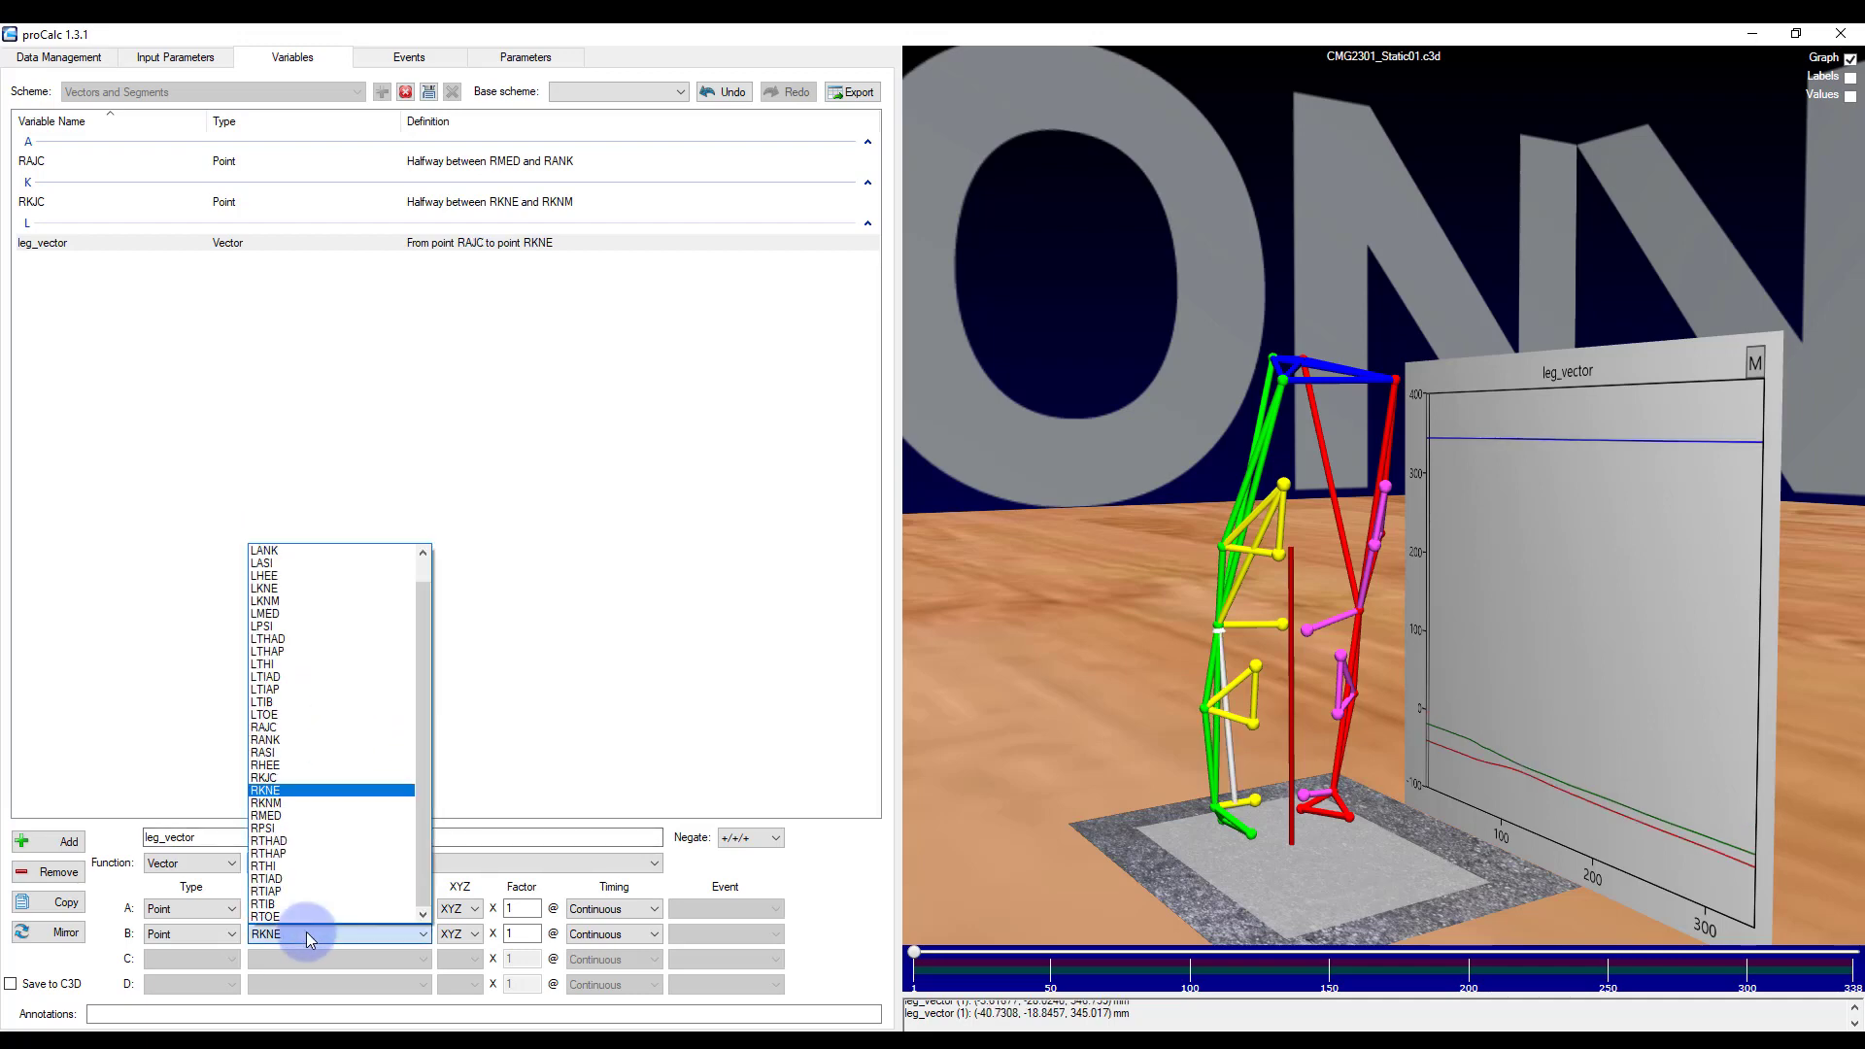
left_click(329, 777)
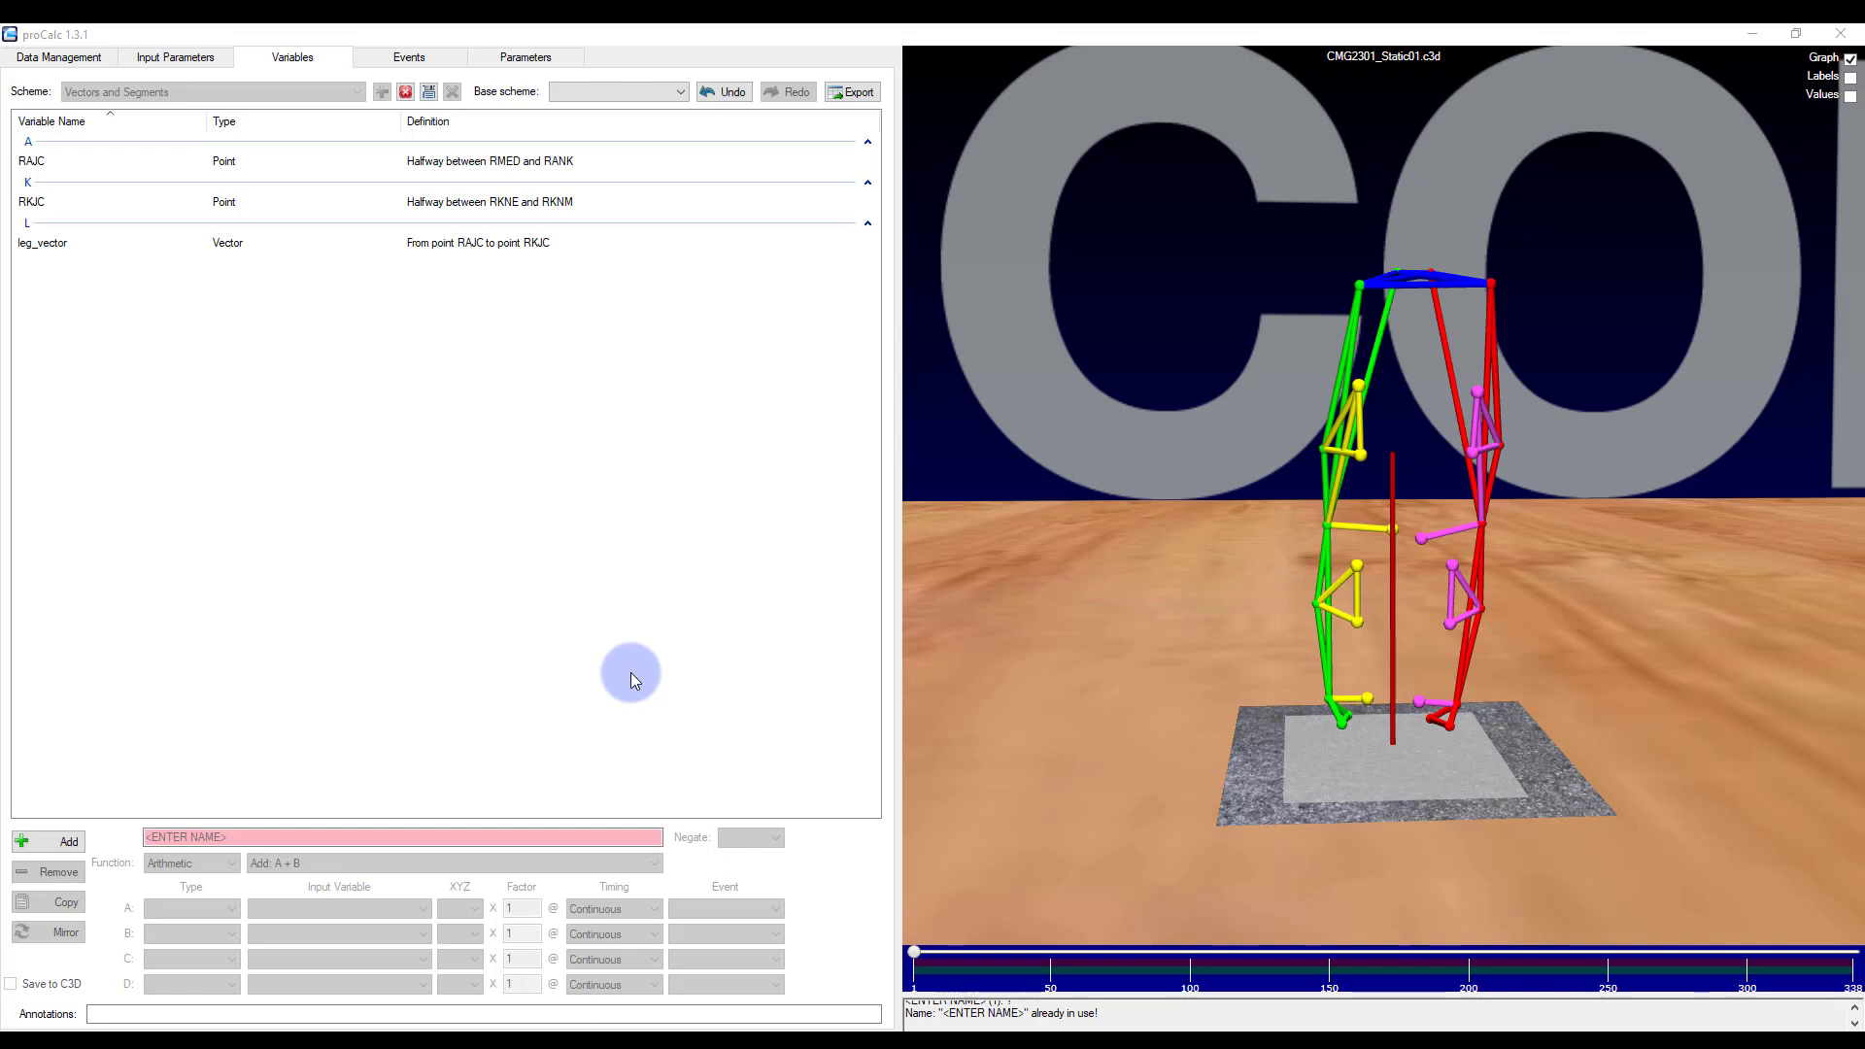
- Add an unnamed Segment variable defined as 'Origin A, X-Axis=A>B, Z-Axis=(A>B)x(A>C)'
left_click(60, 841)
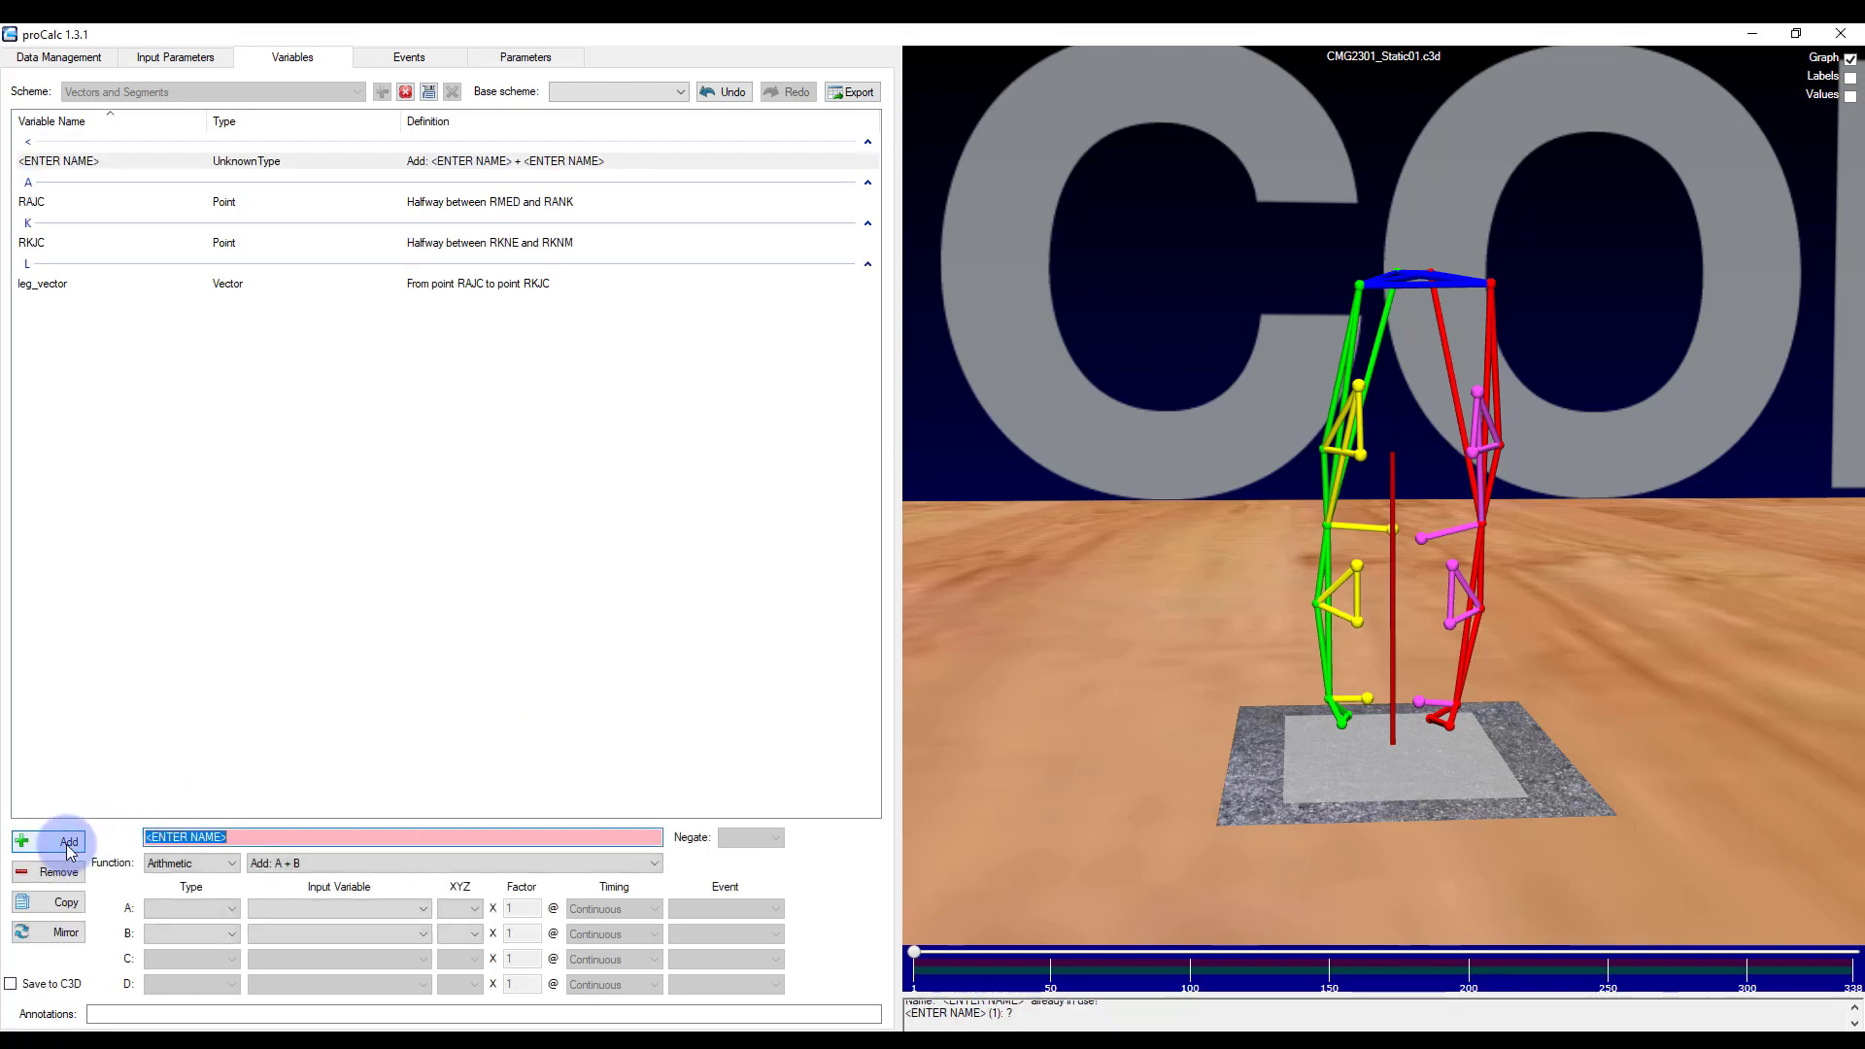
left_click(189, 864)
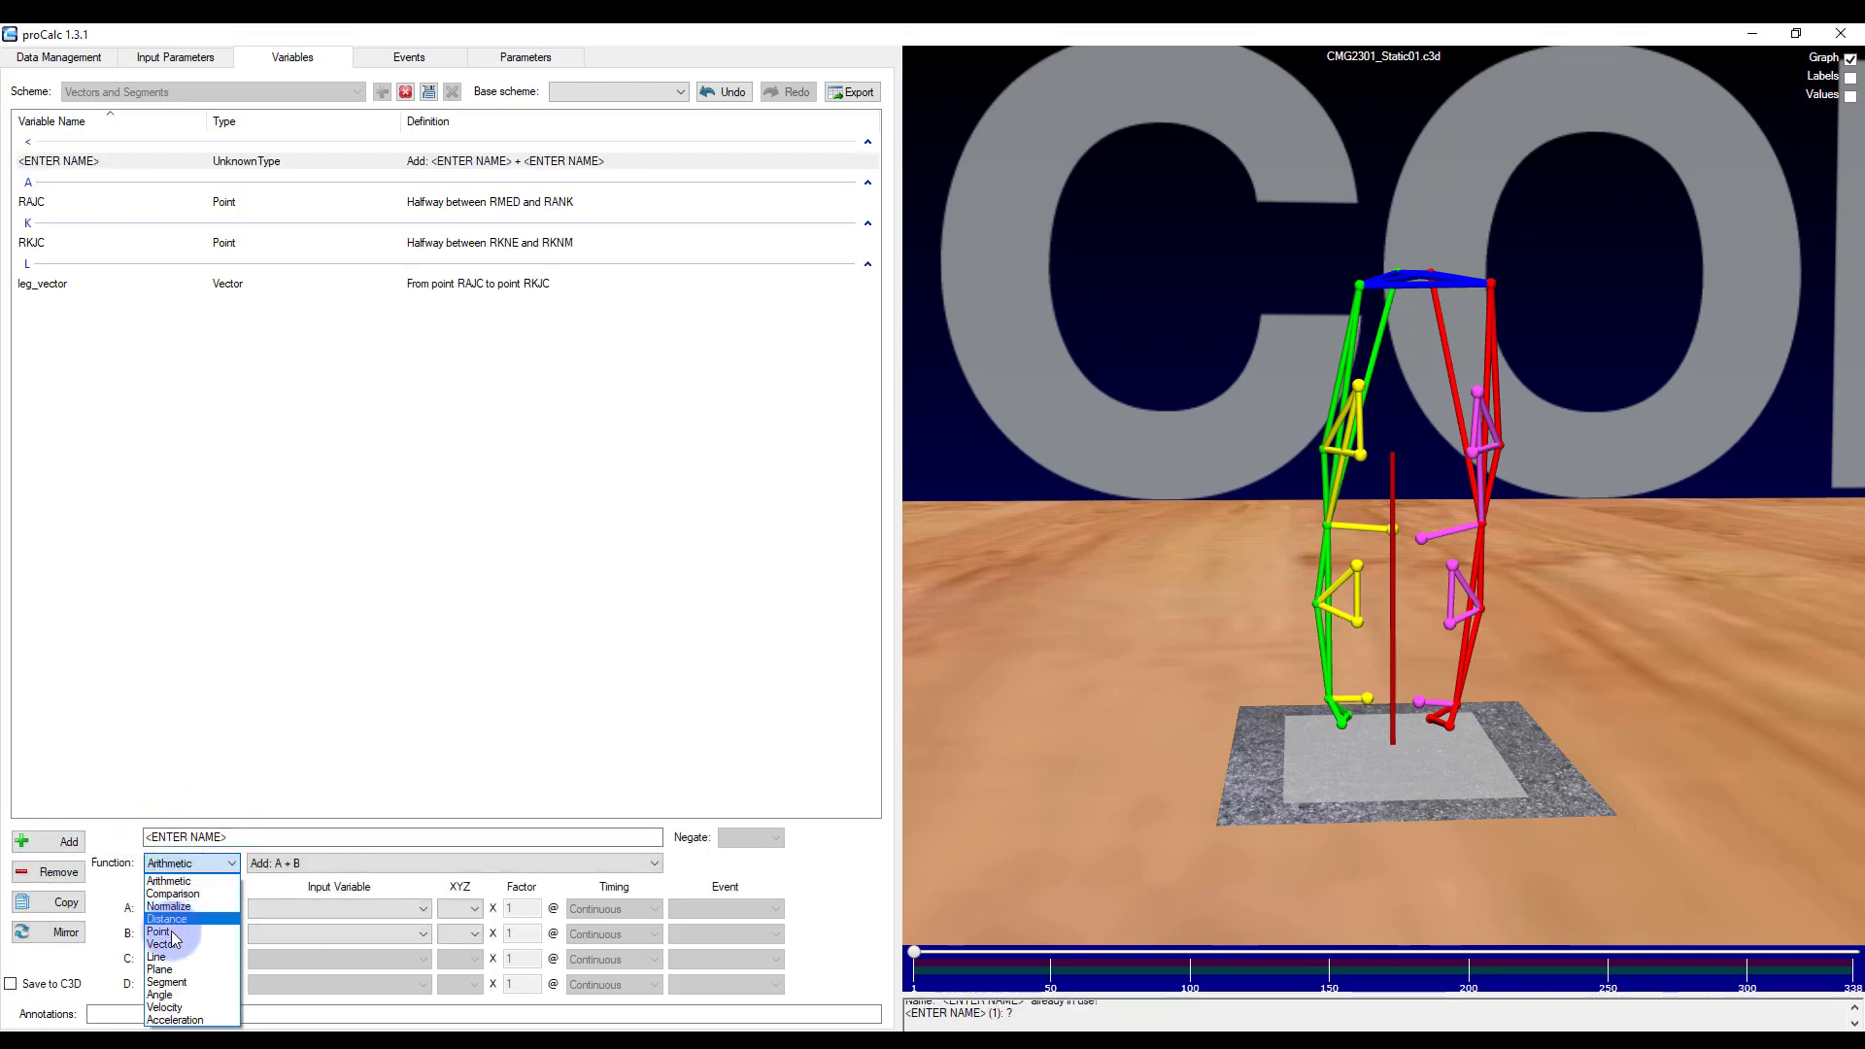
left_click(167, 983)
left_click(306, 867)
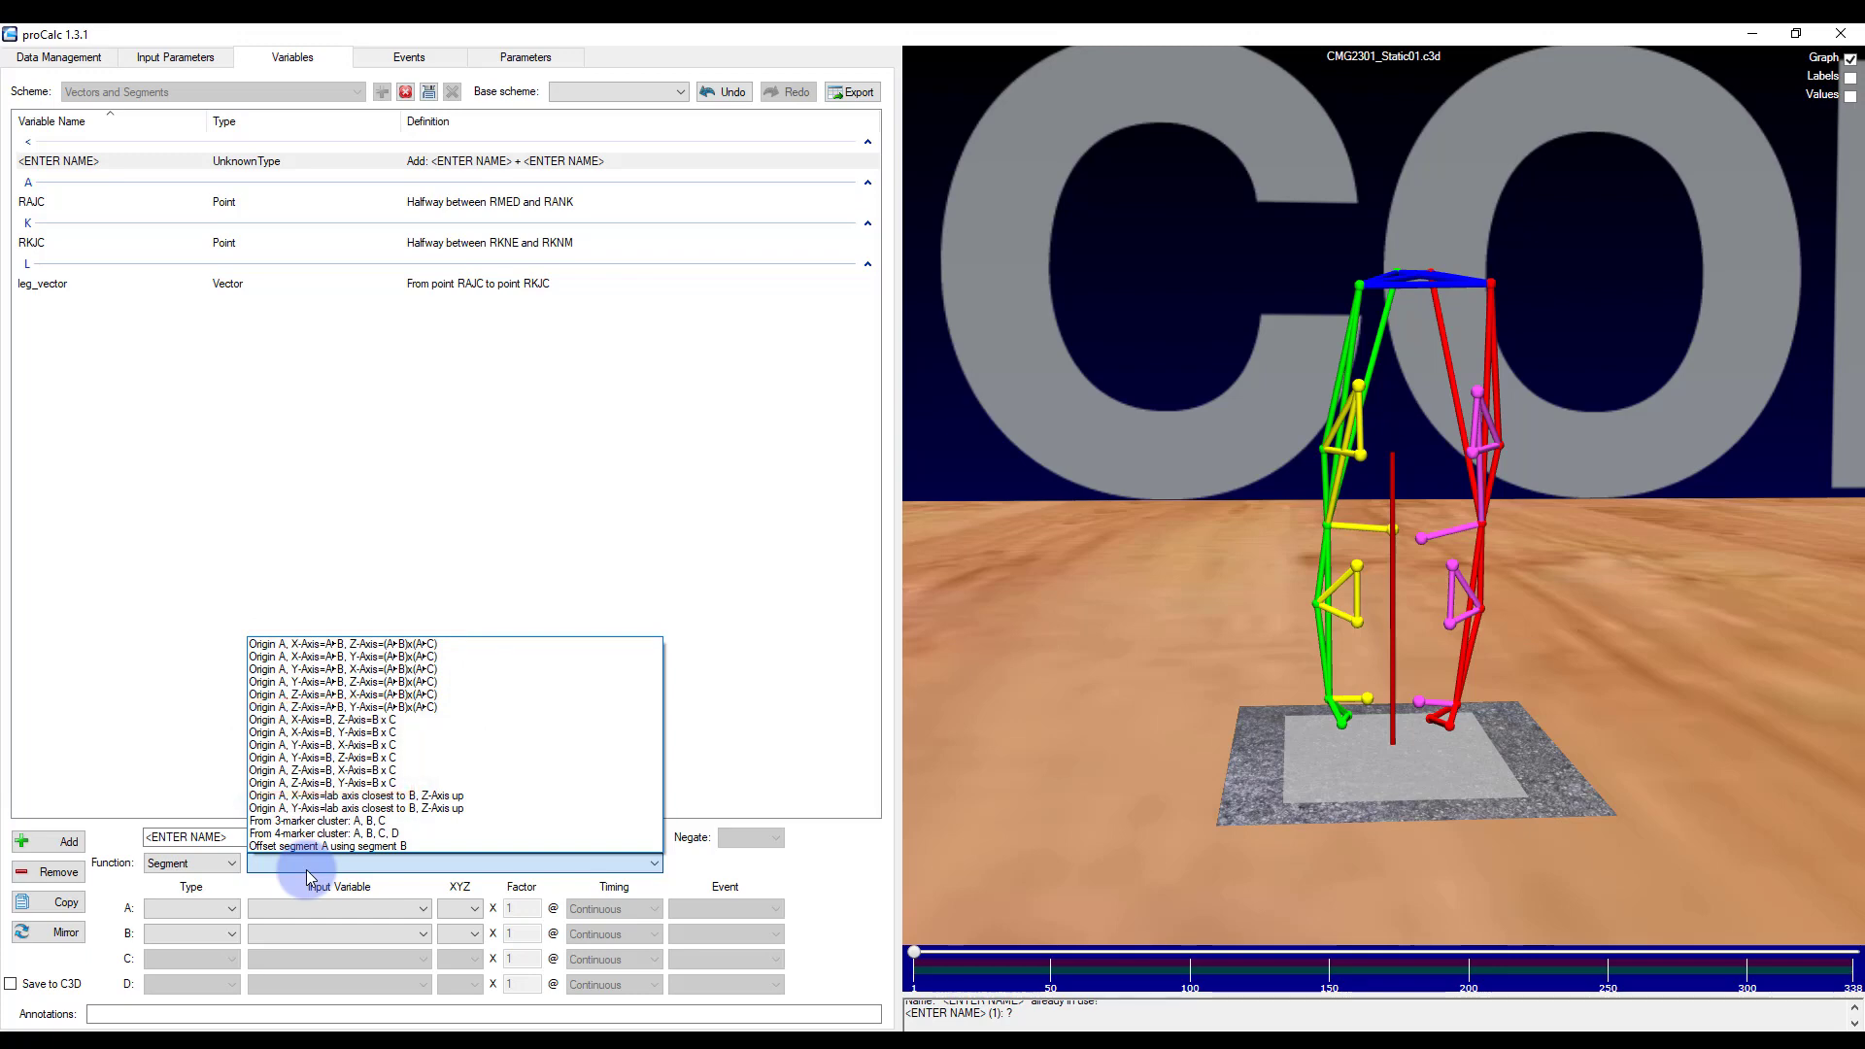
left_click(382, 644)
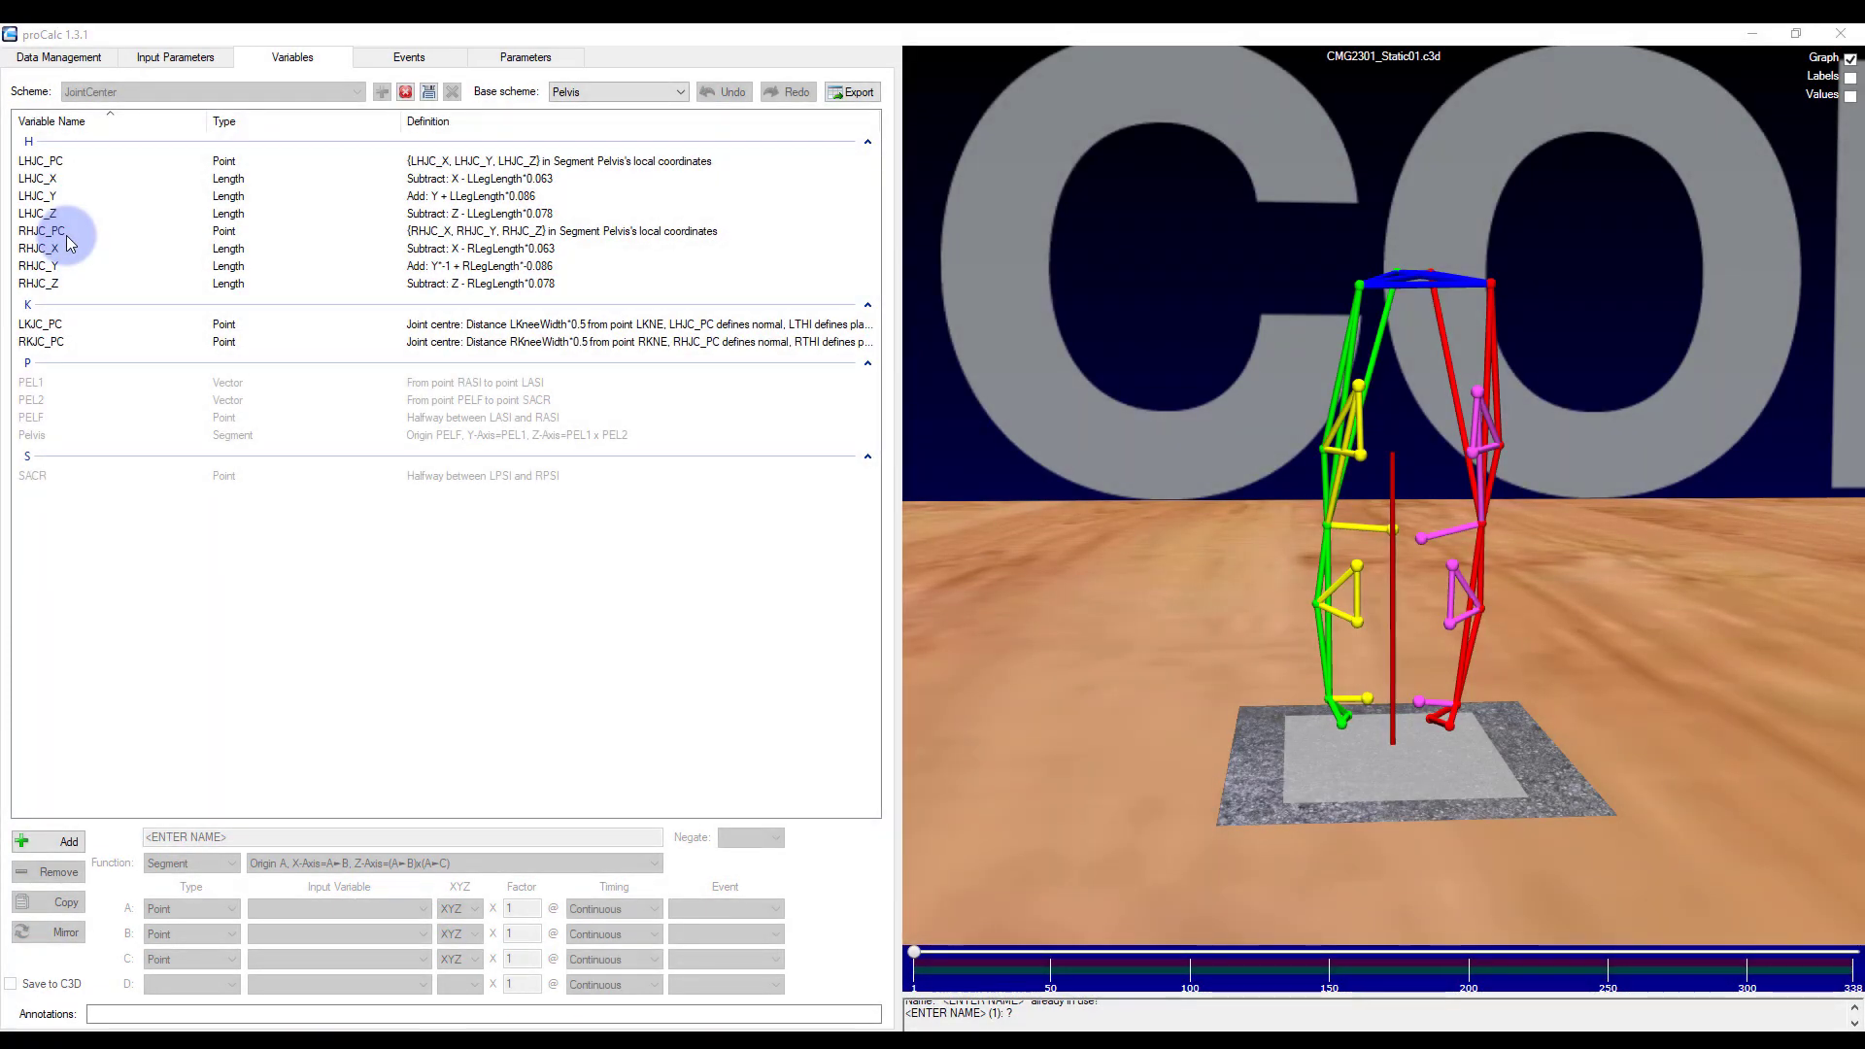
- After reviewing RHJC_PC and RKJC_PC, add Femur_segment as an 'Origin A, X-Axis=A>B, Z-Axis=(A>B)x(A>C)' Segment
left_click(66, 237)
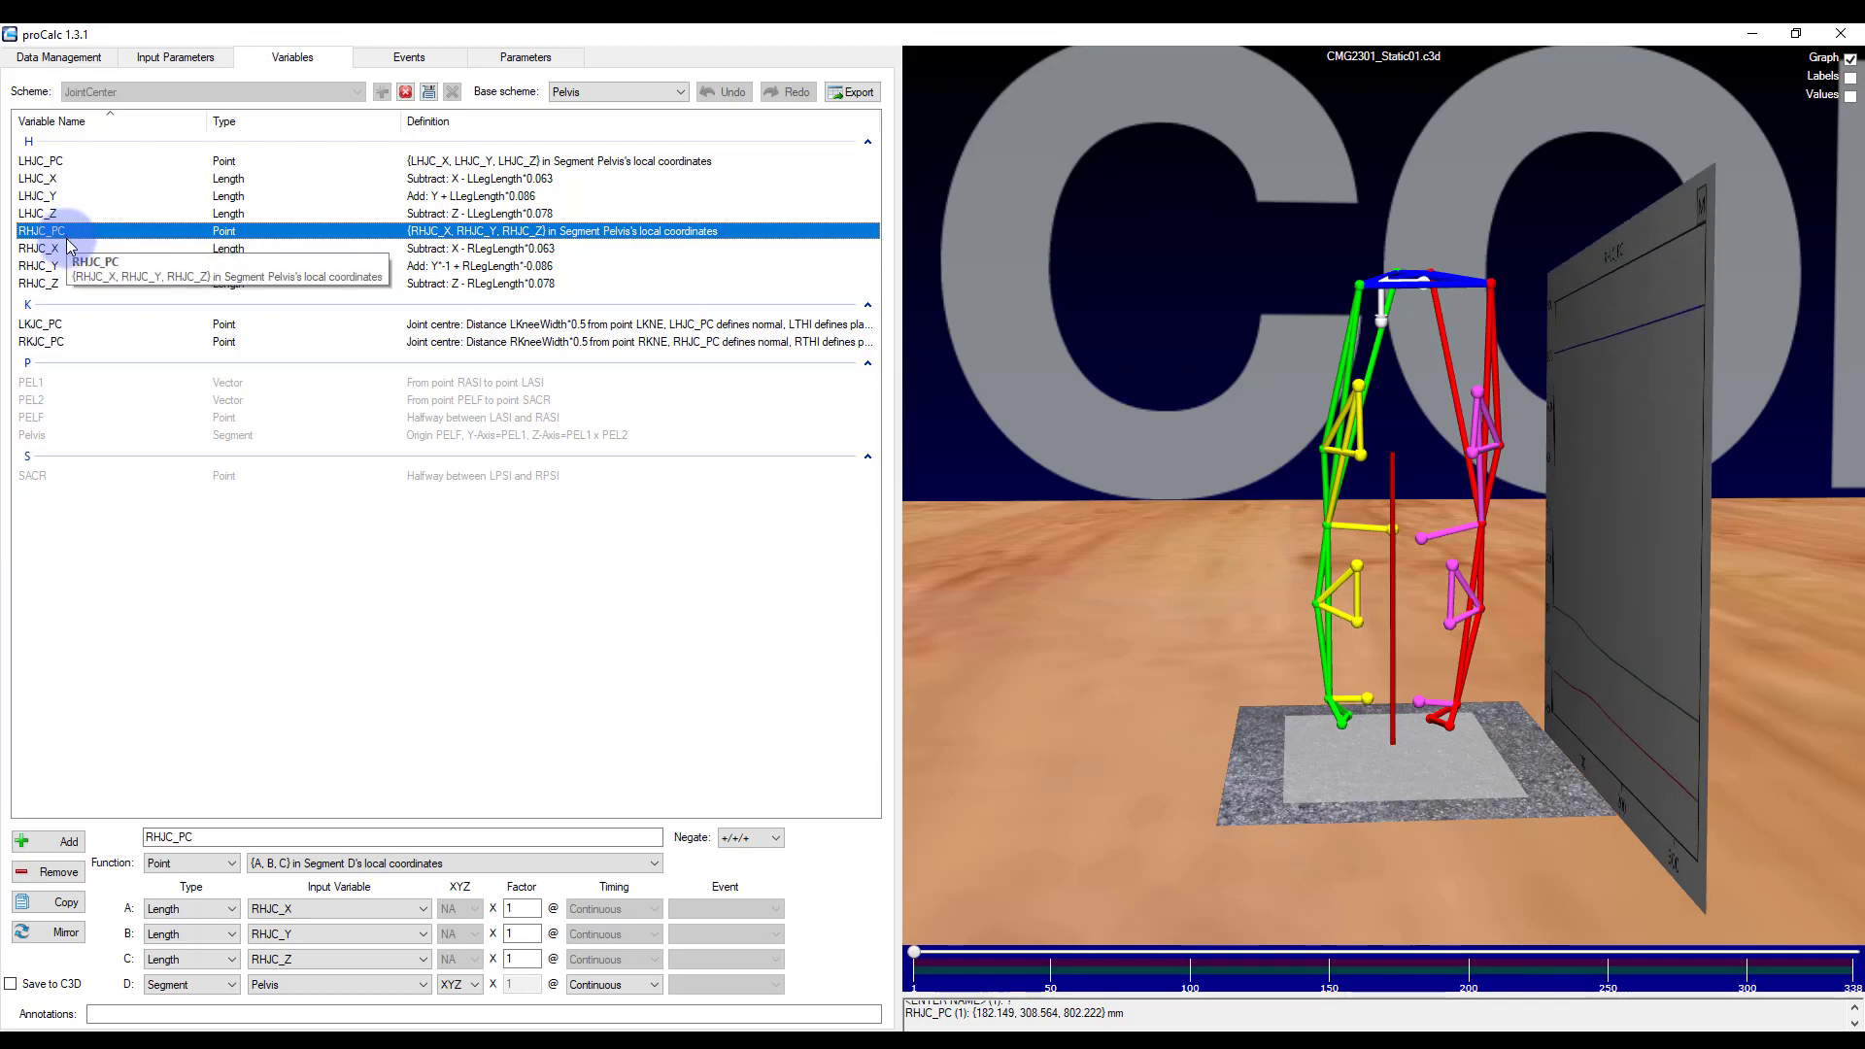
left_click(52, 346)
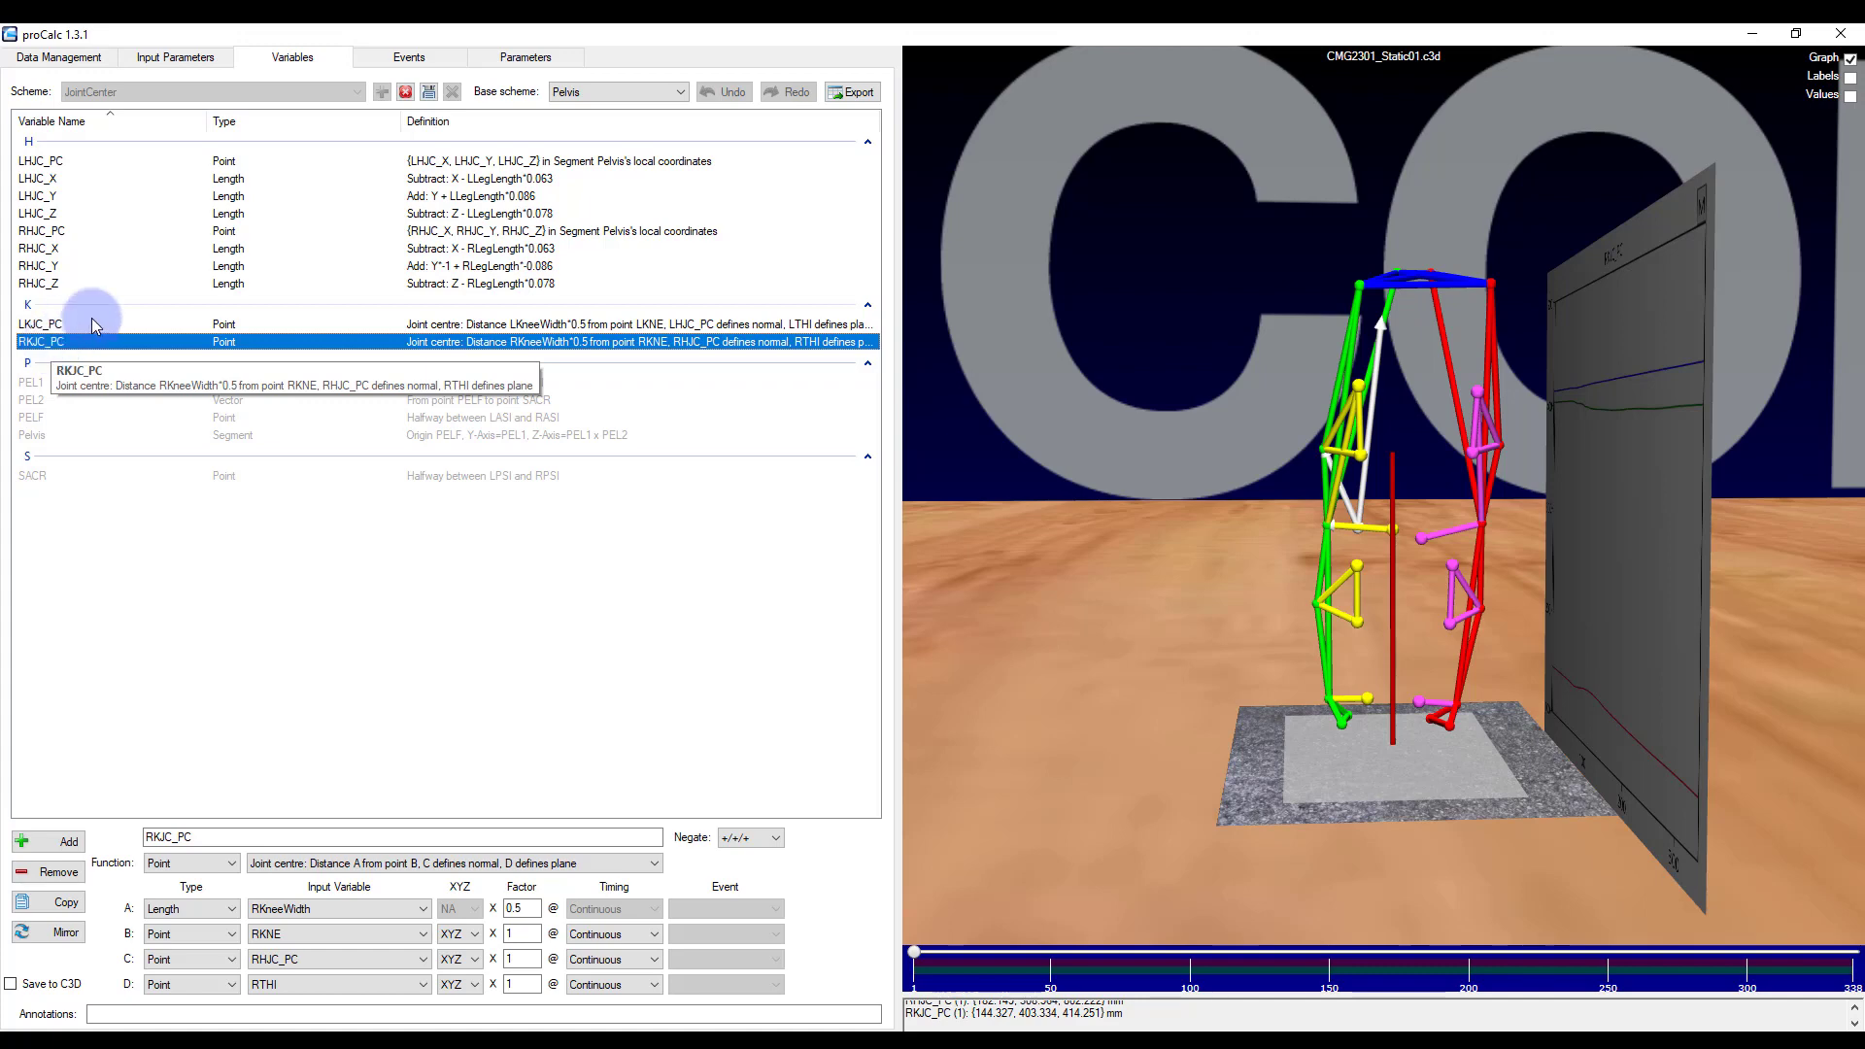
left_click(60, 841)
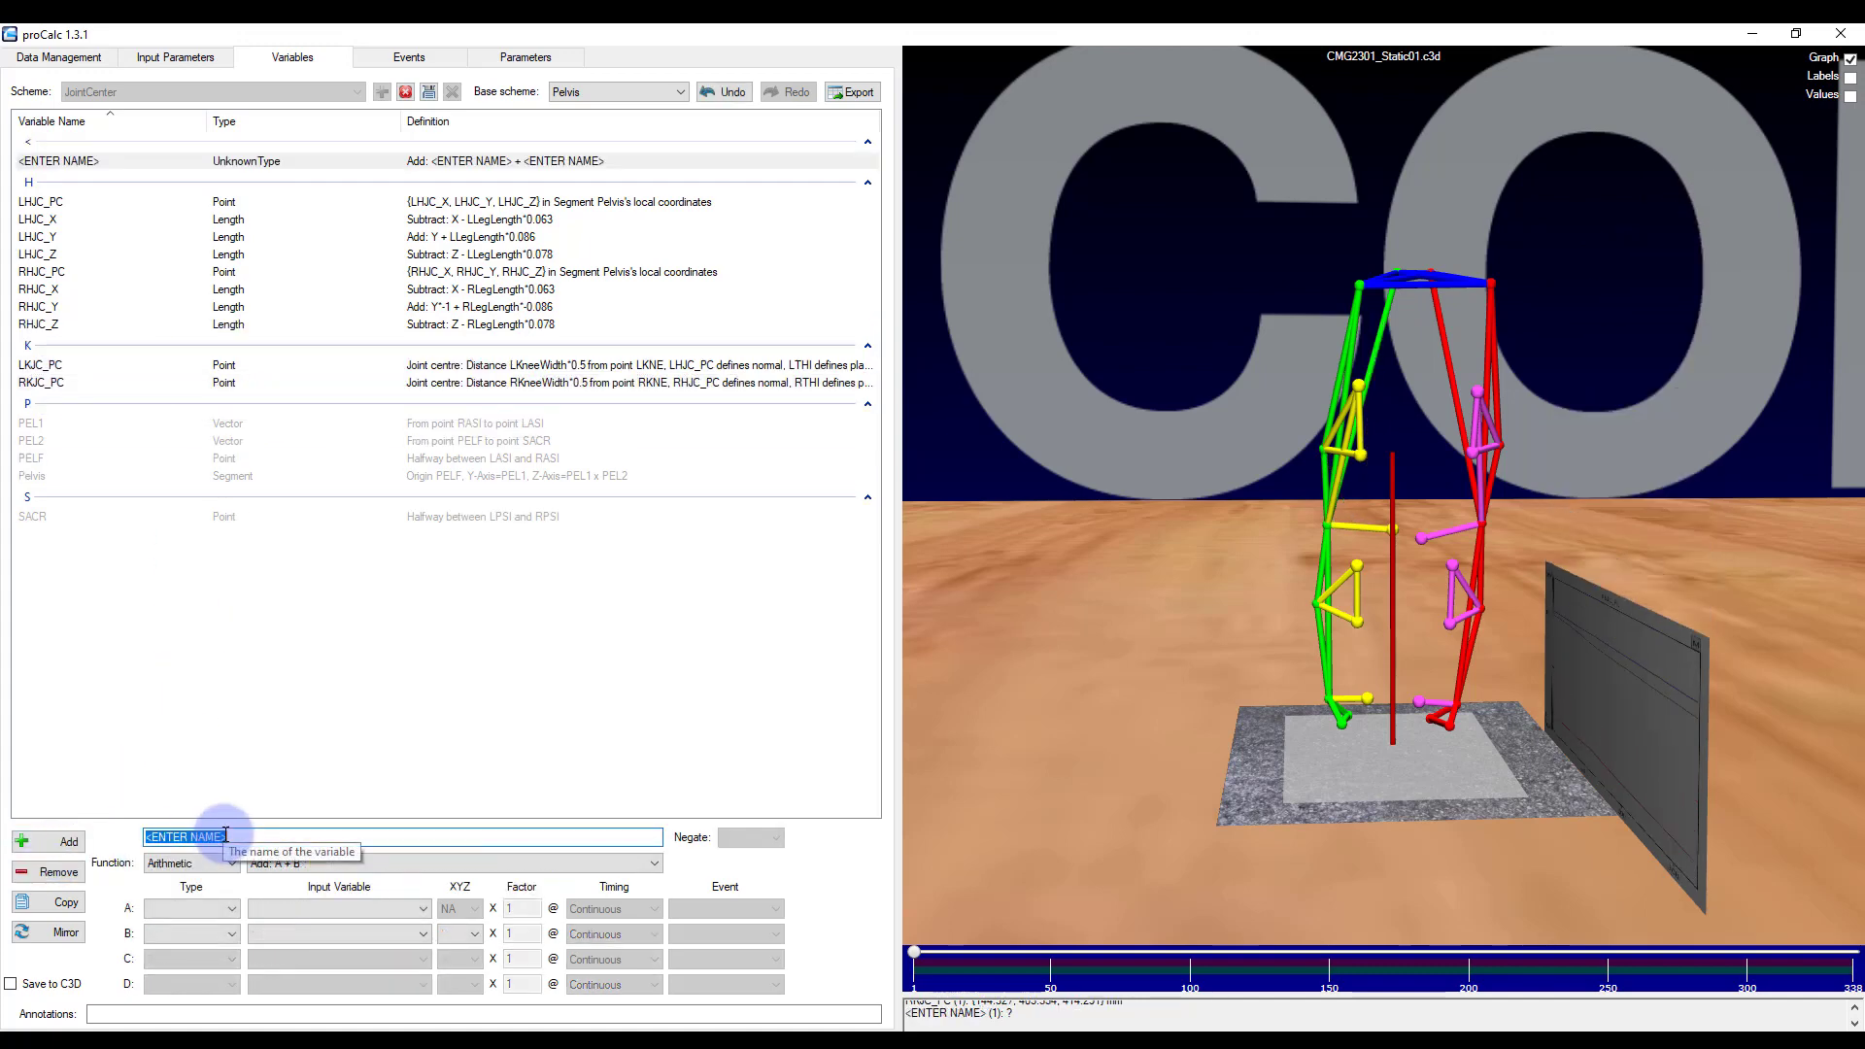
type("Femur_segment")
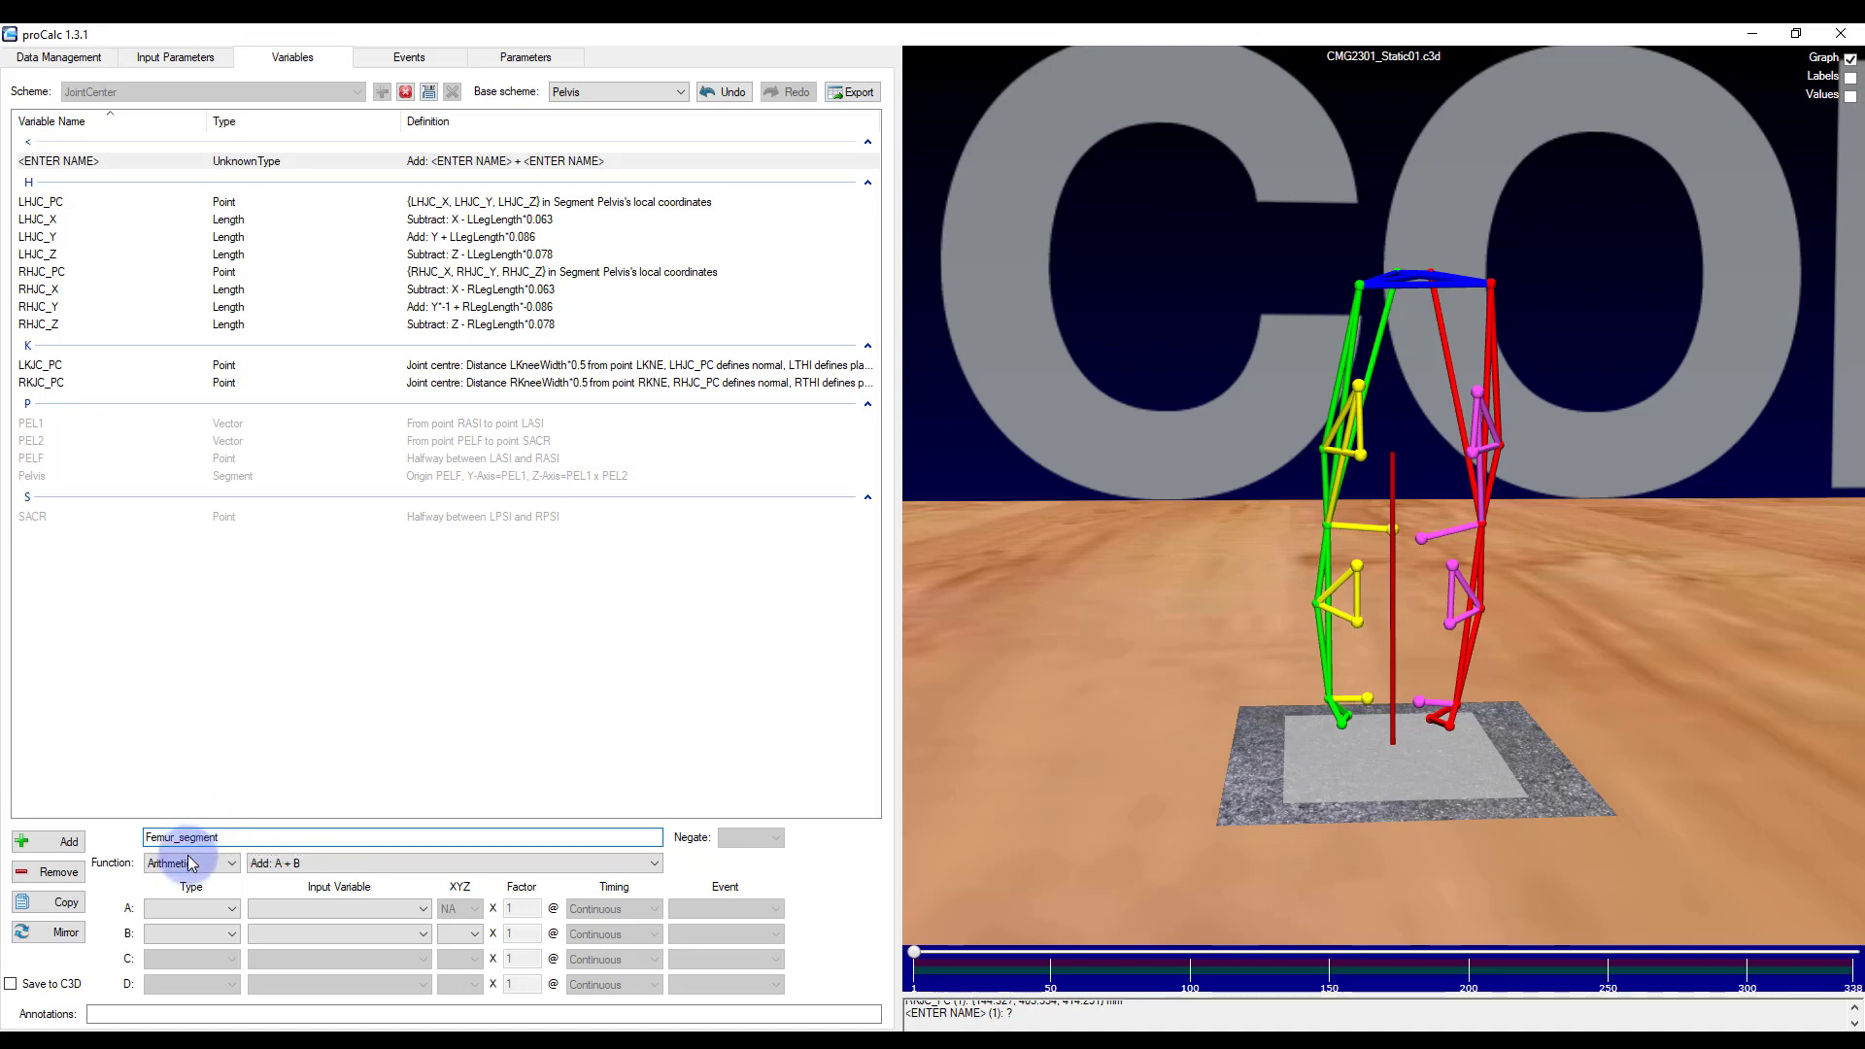
left_click(190, 863)
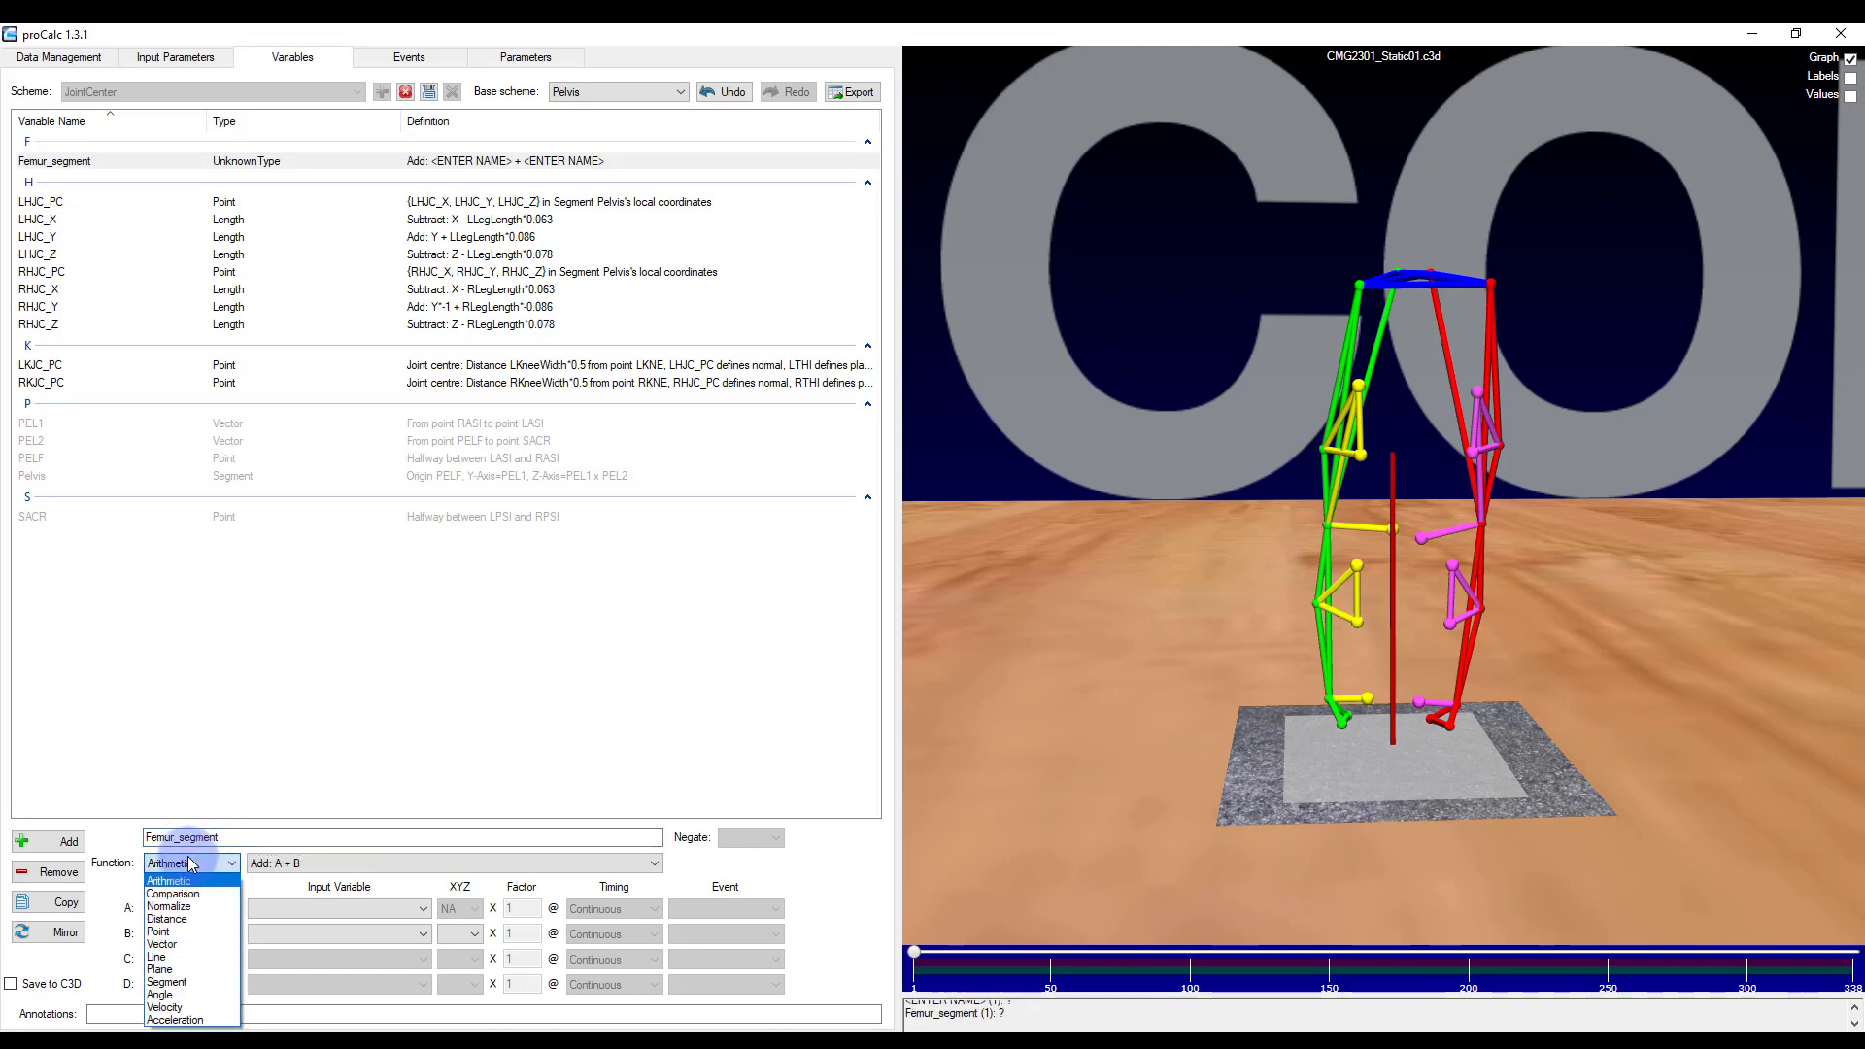
left_click(184, 982)
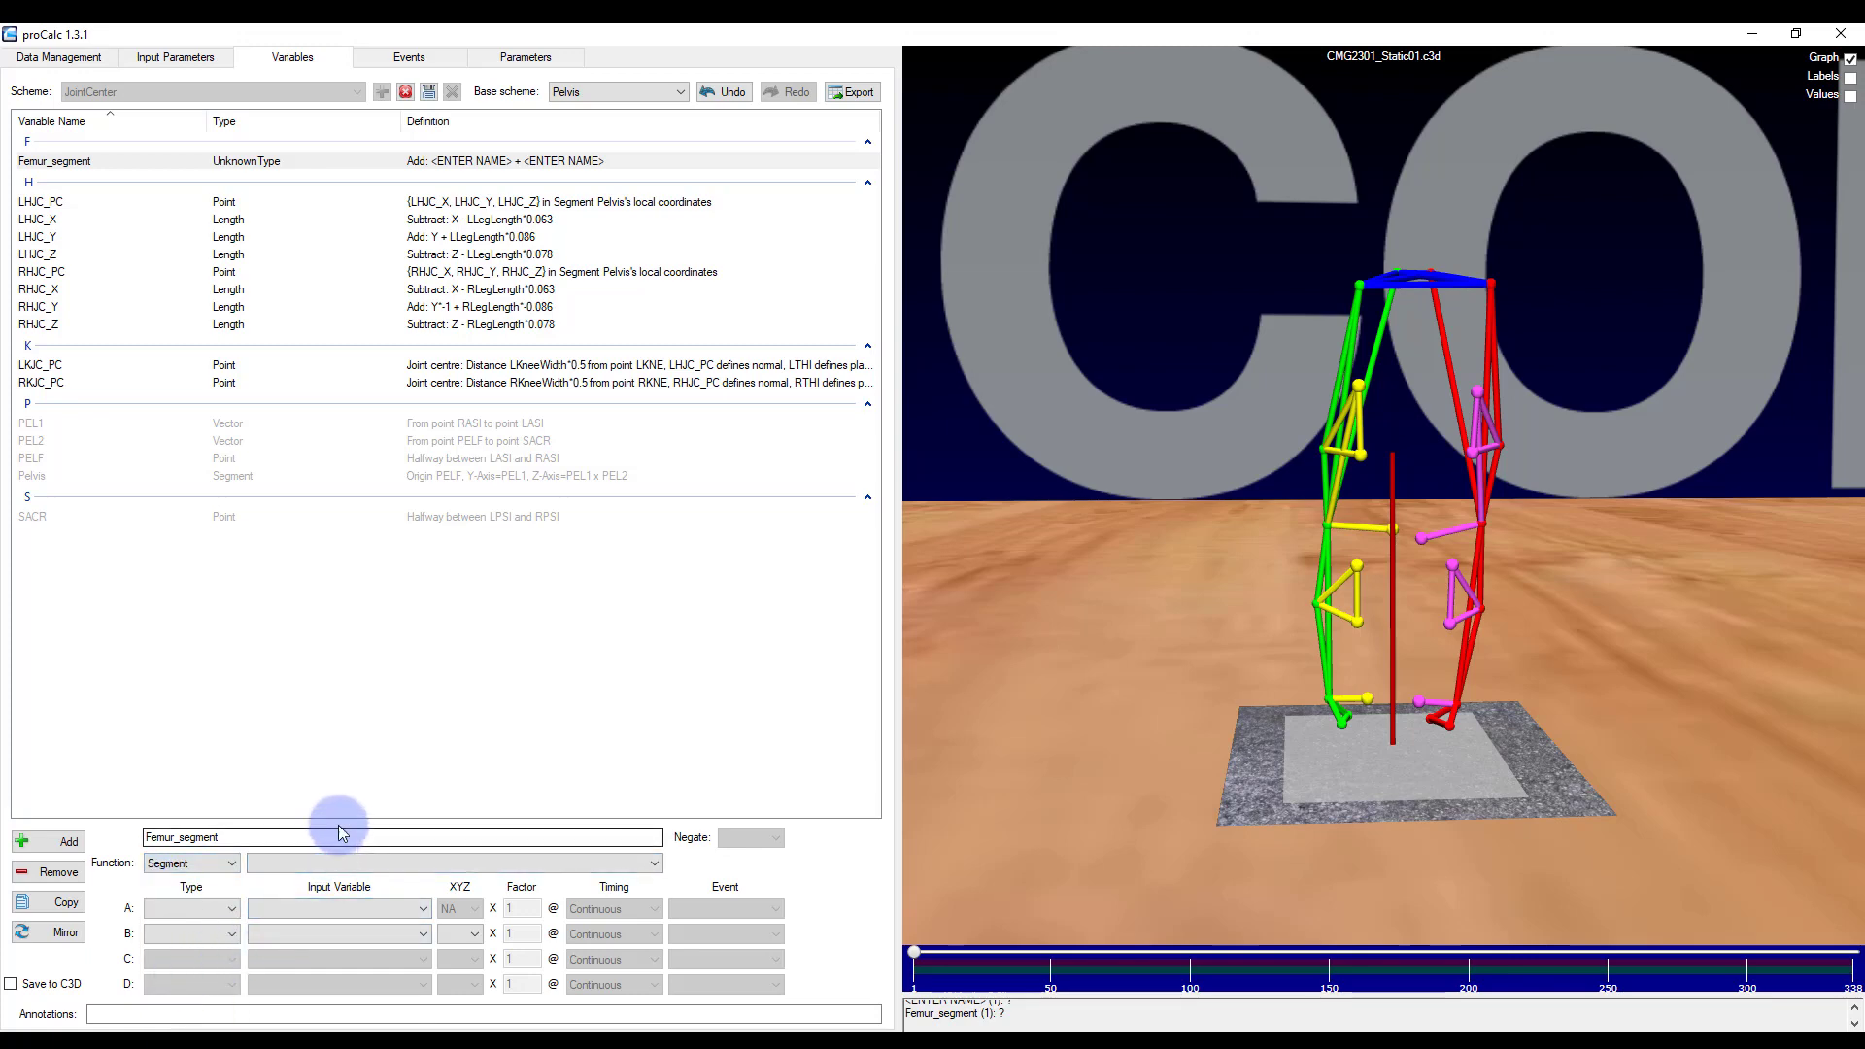
left_click(333, 863)
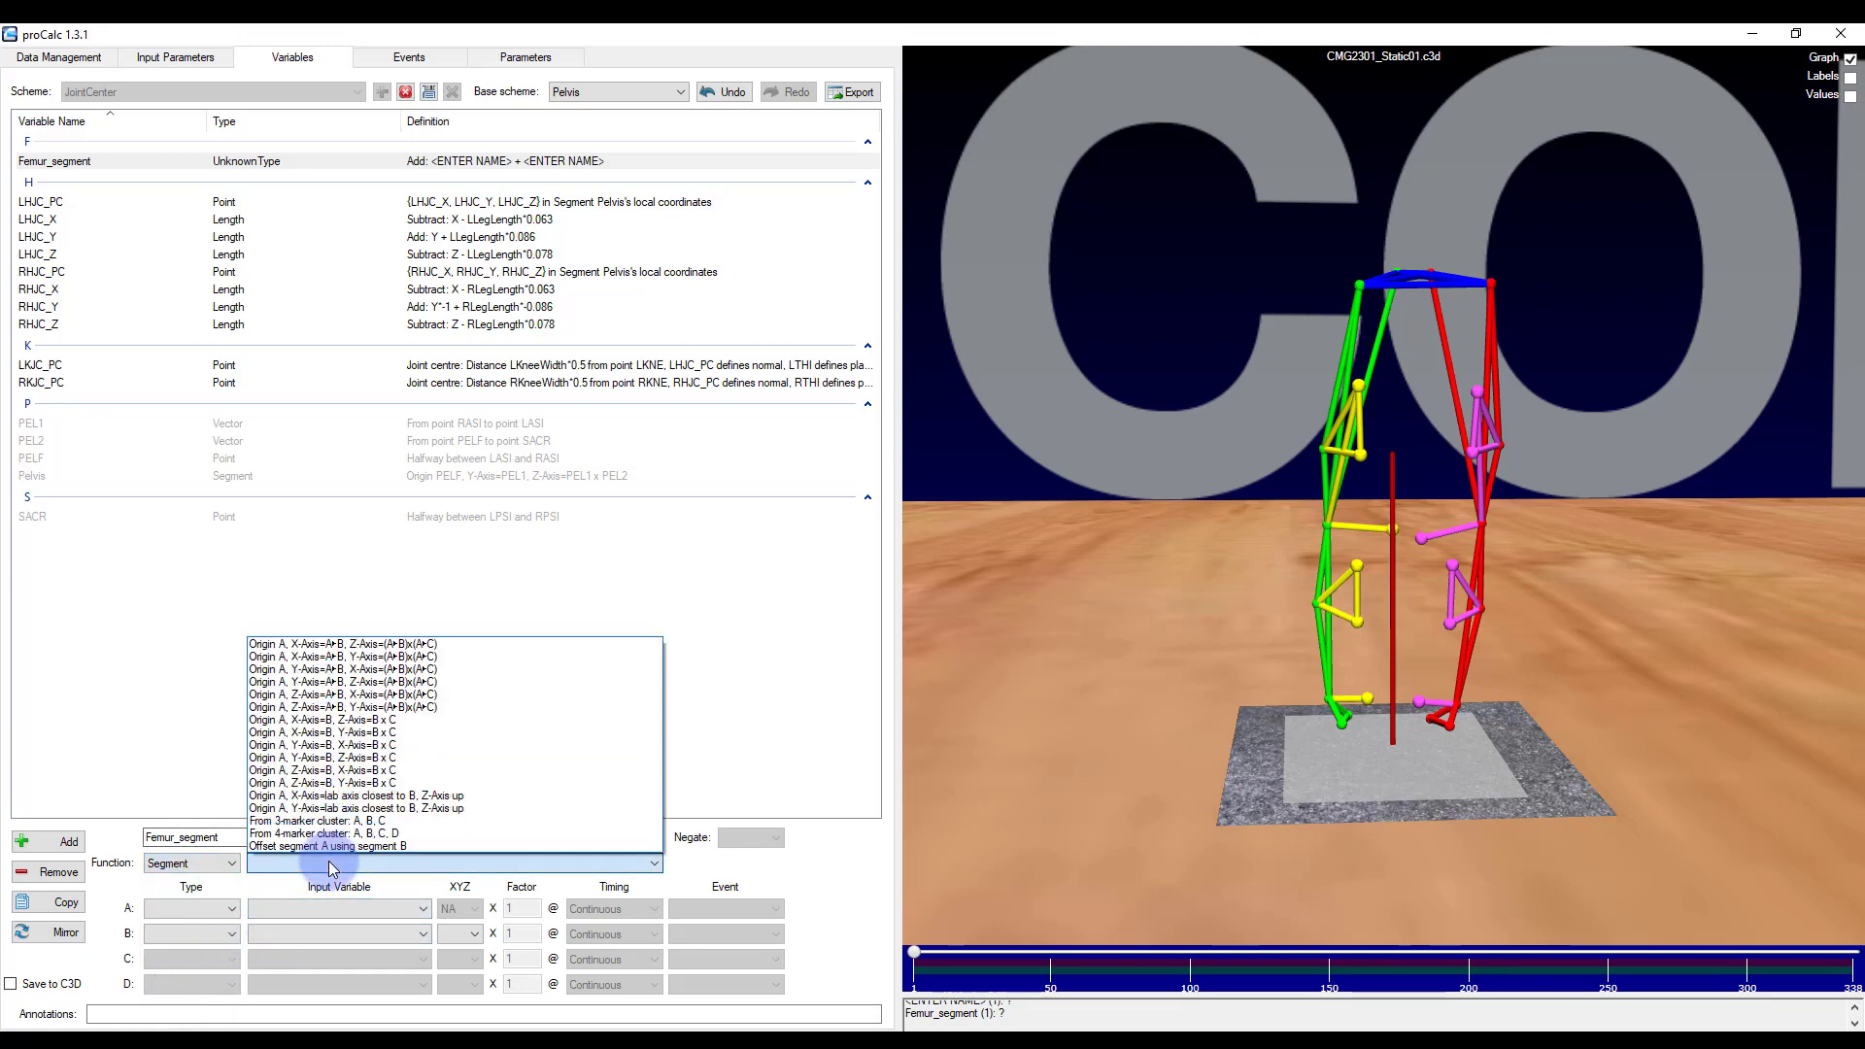
left_click(353, 645)
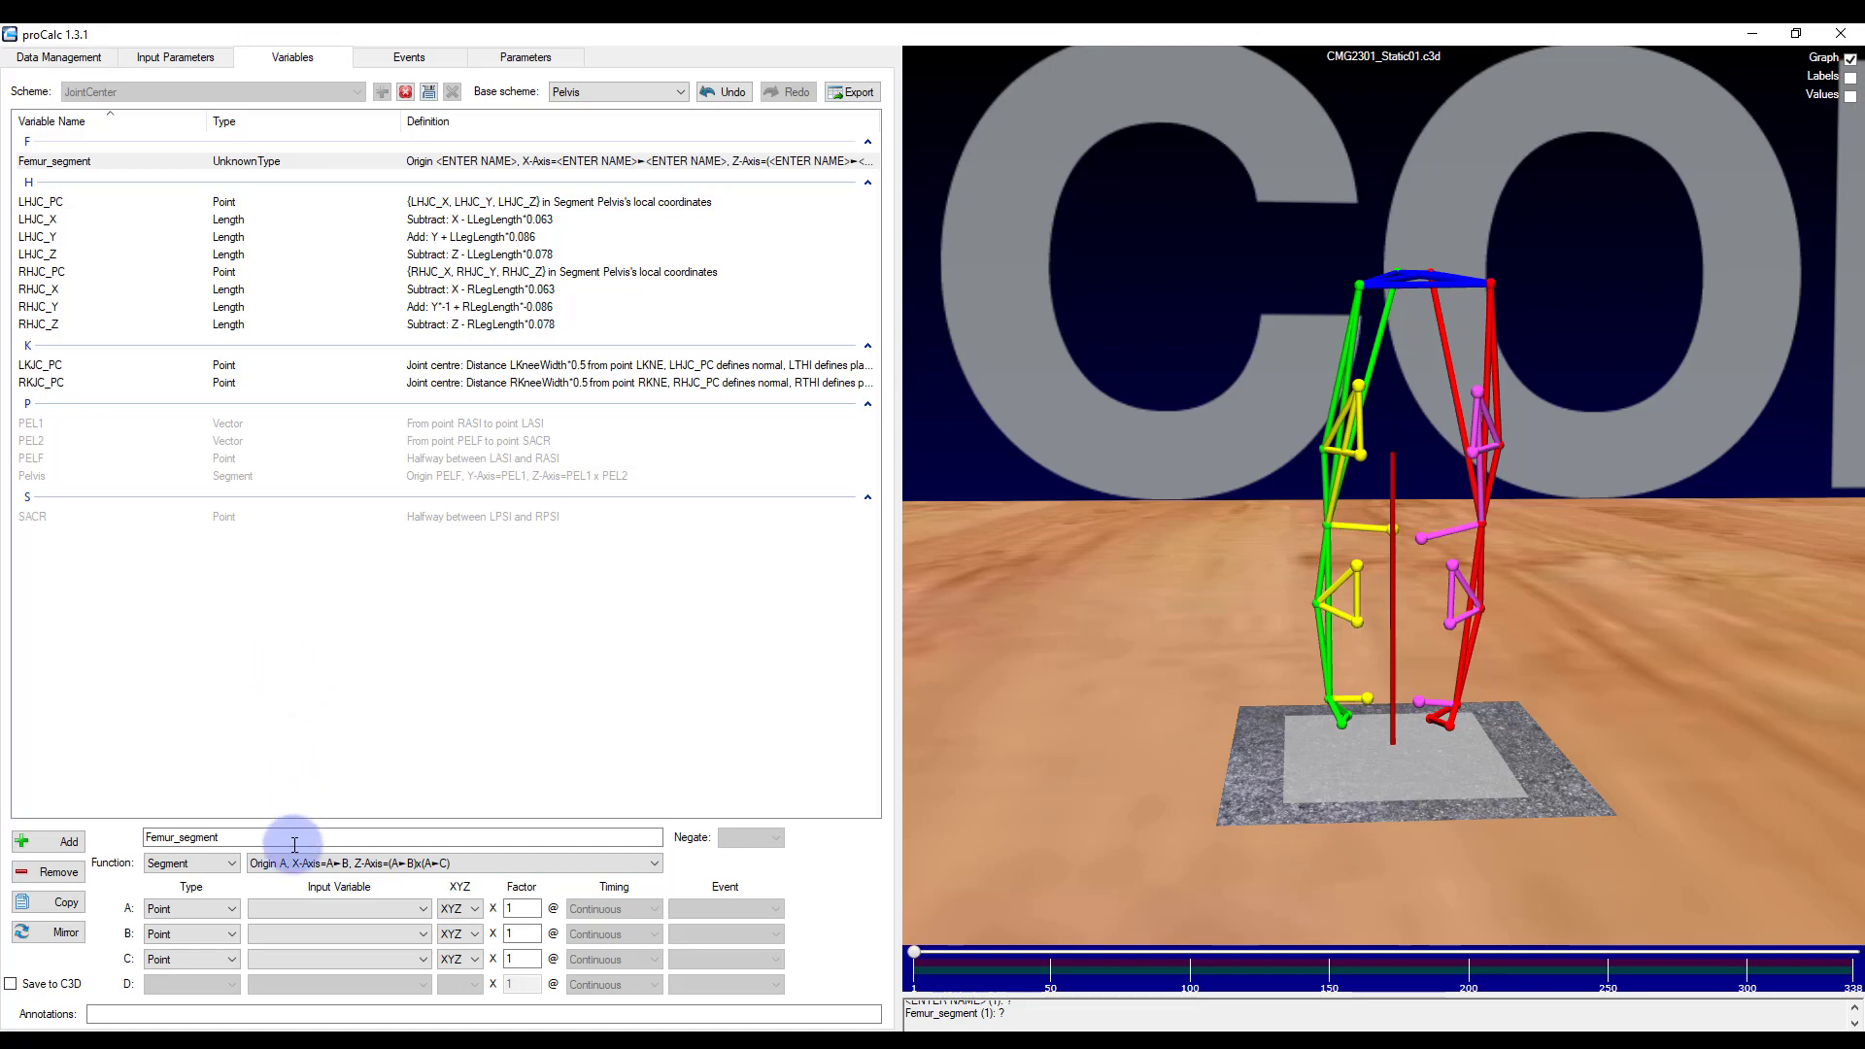
- Set Femur_segment's inputs to RKJC_PC as origin, RKNE as B, and RHJC_PC as C
left_click(288, 914)
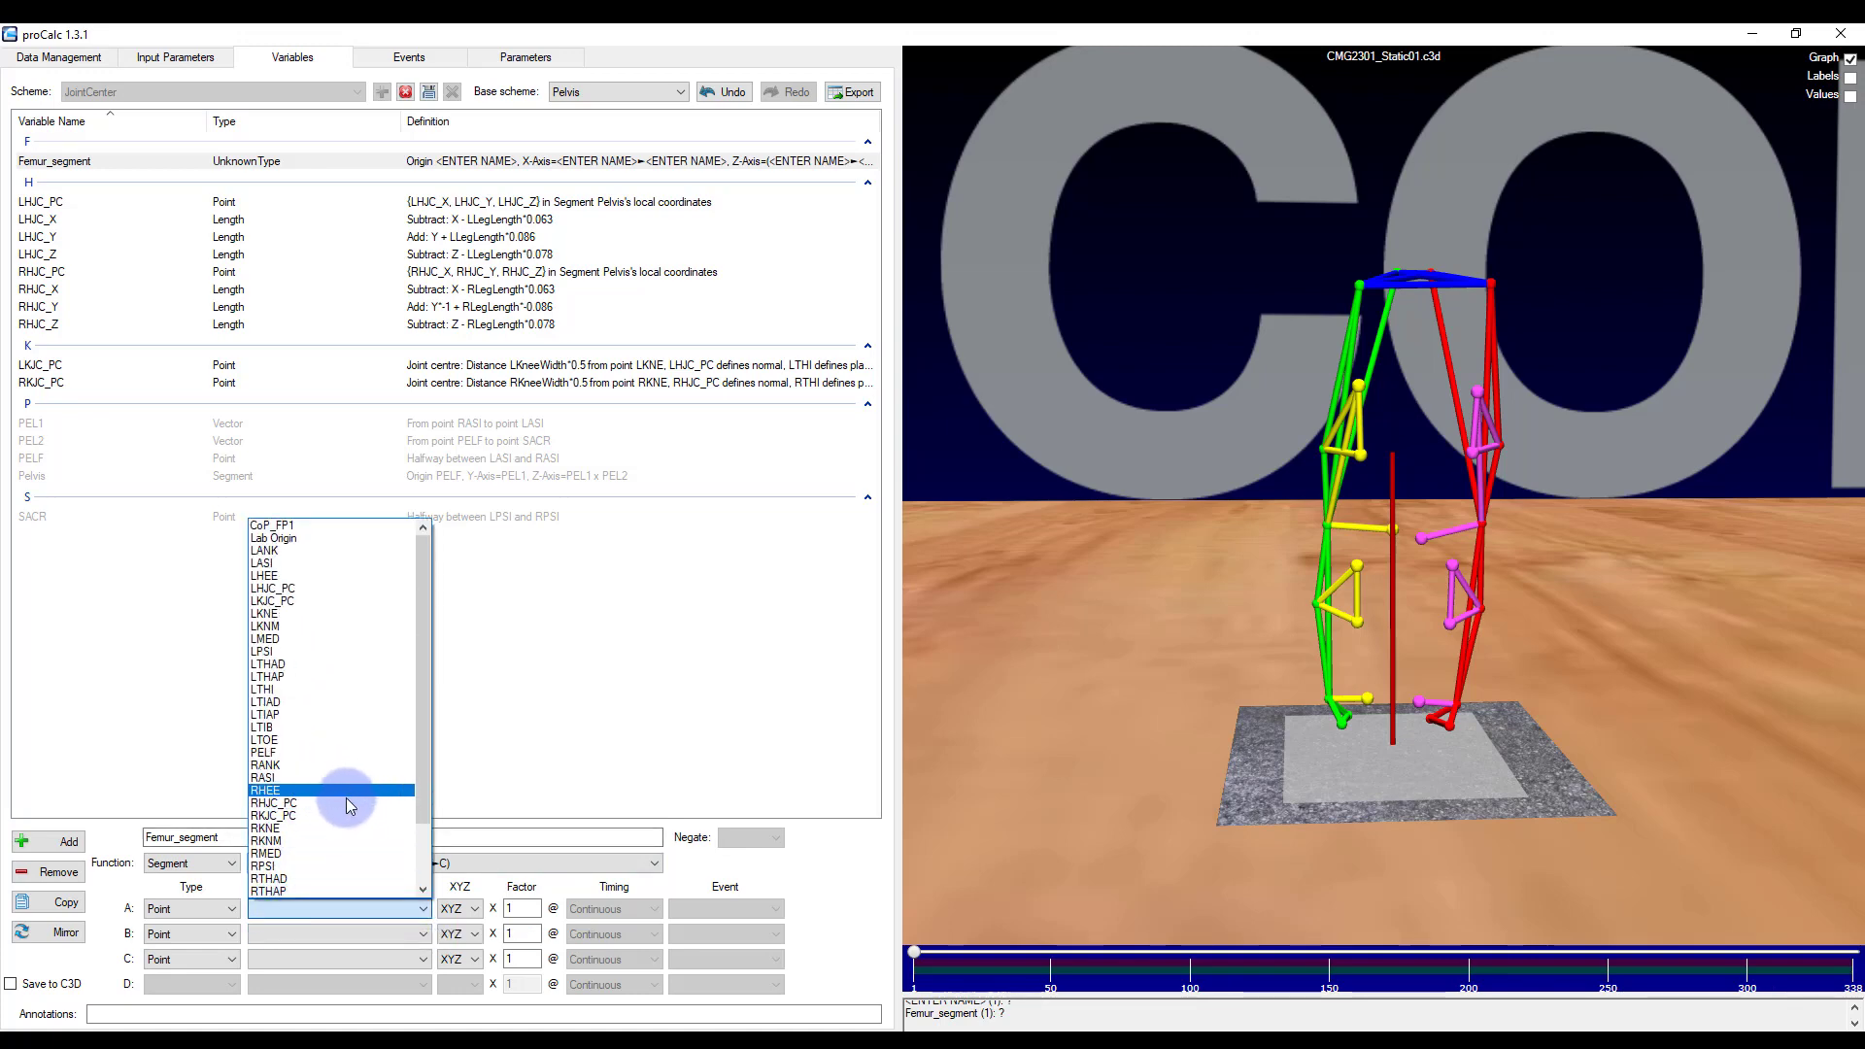
left_click(303, 816)
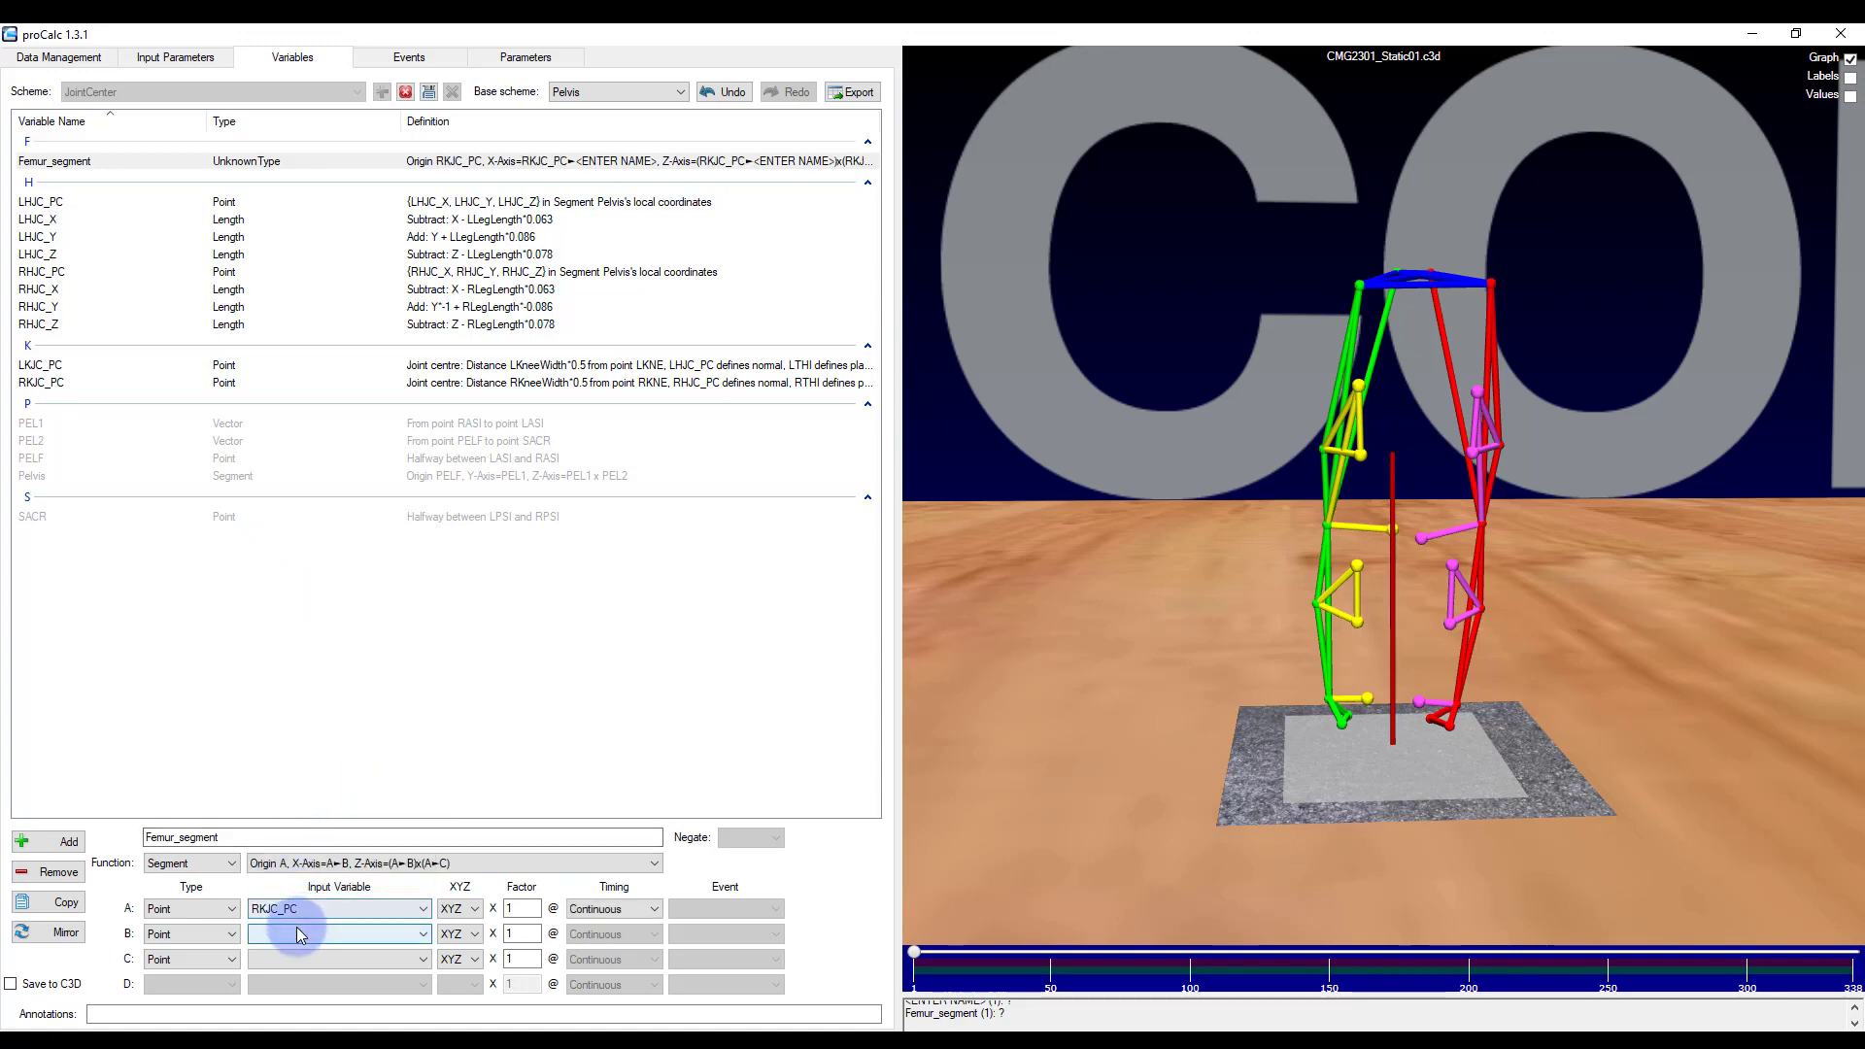
left_click(299, 935)
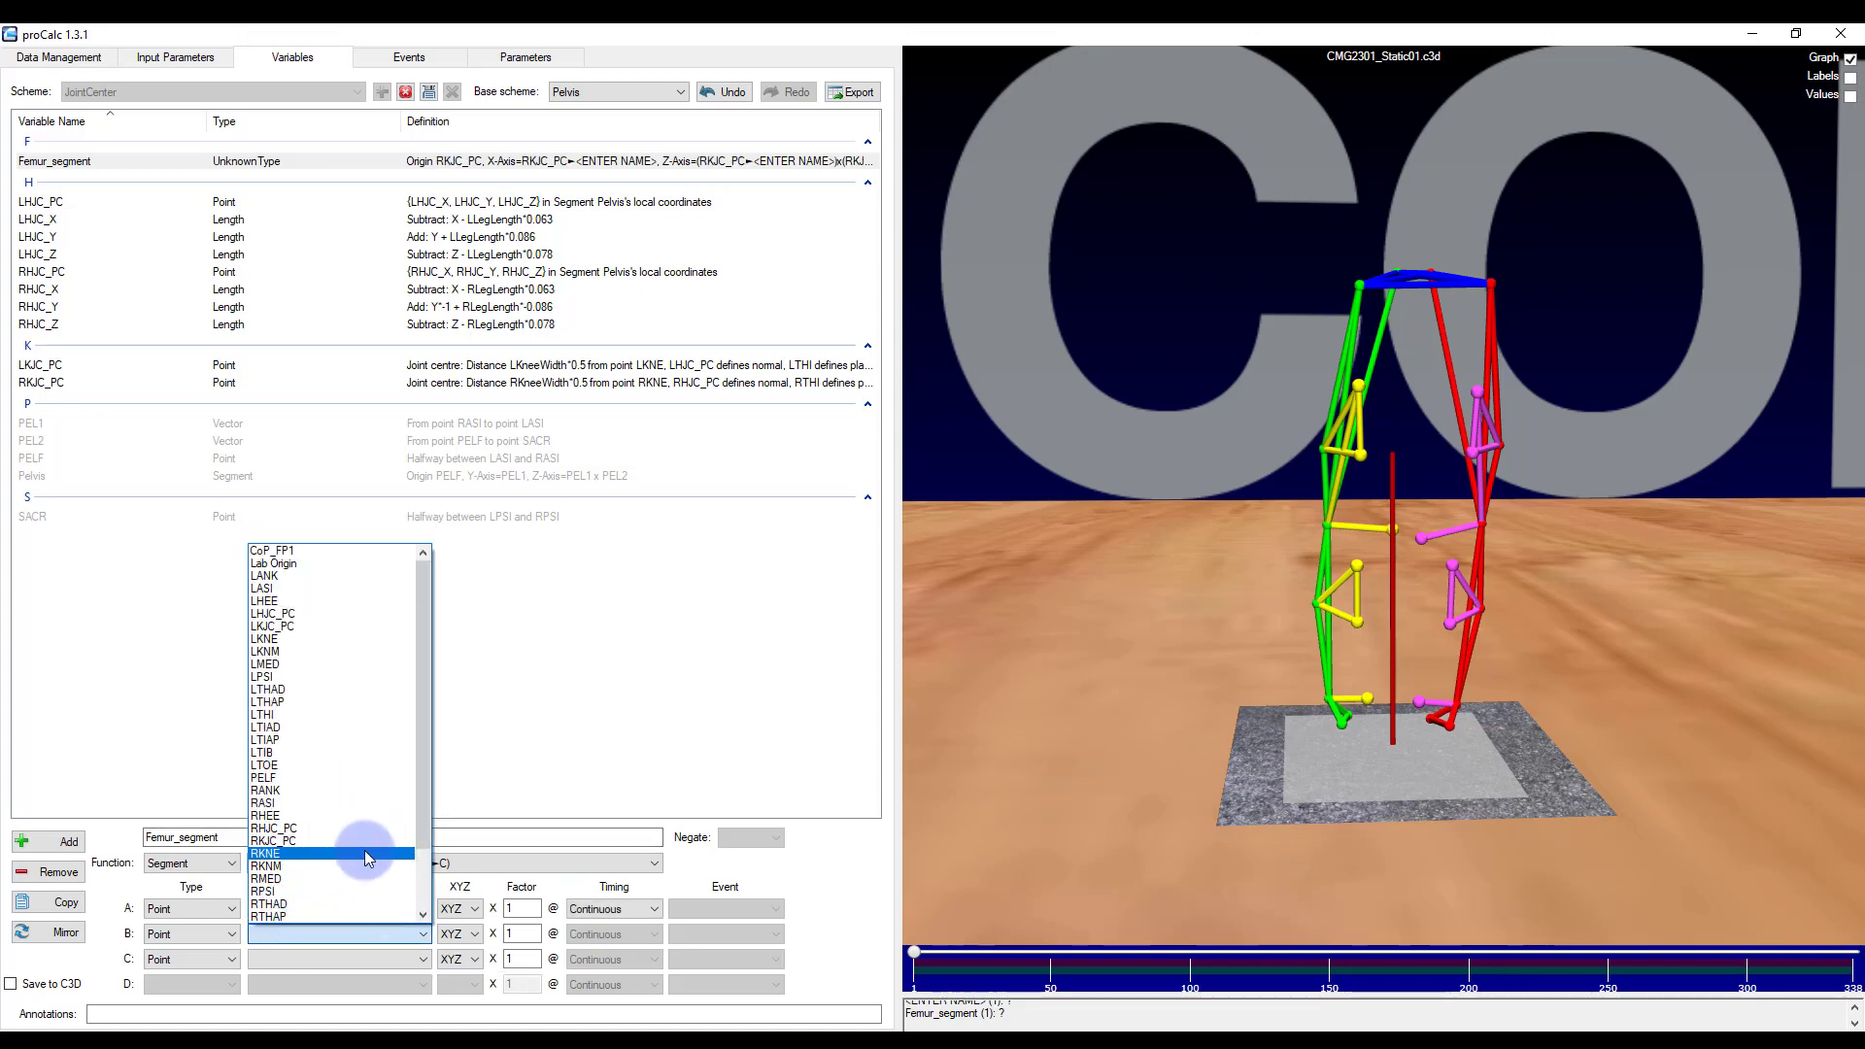
left_click(365, 854)
left_click(294, 958)
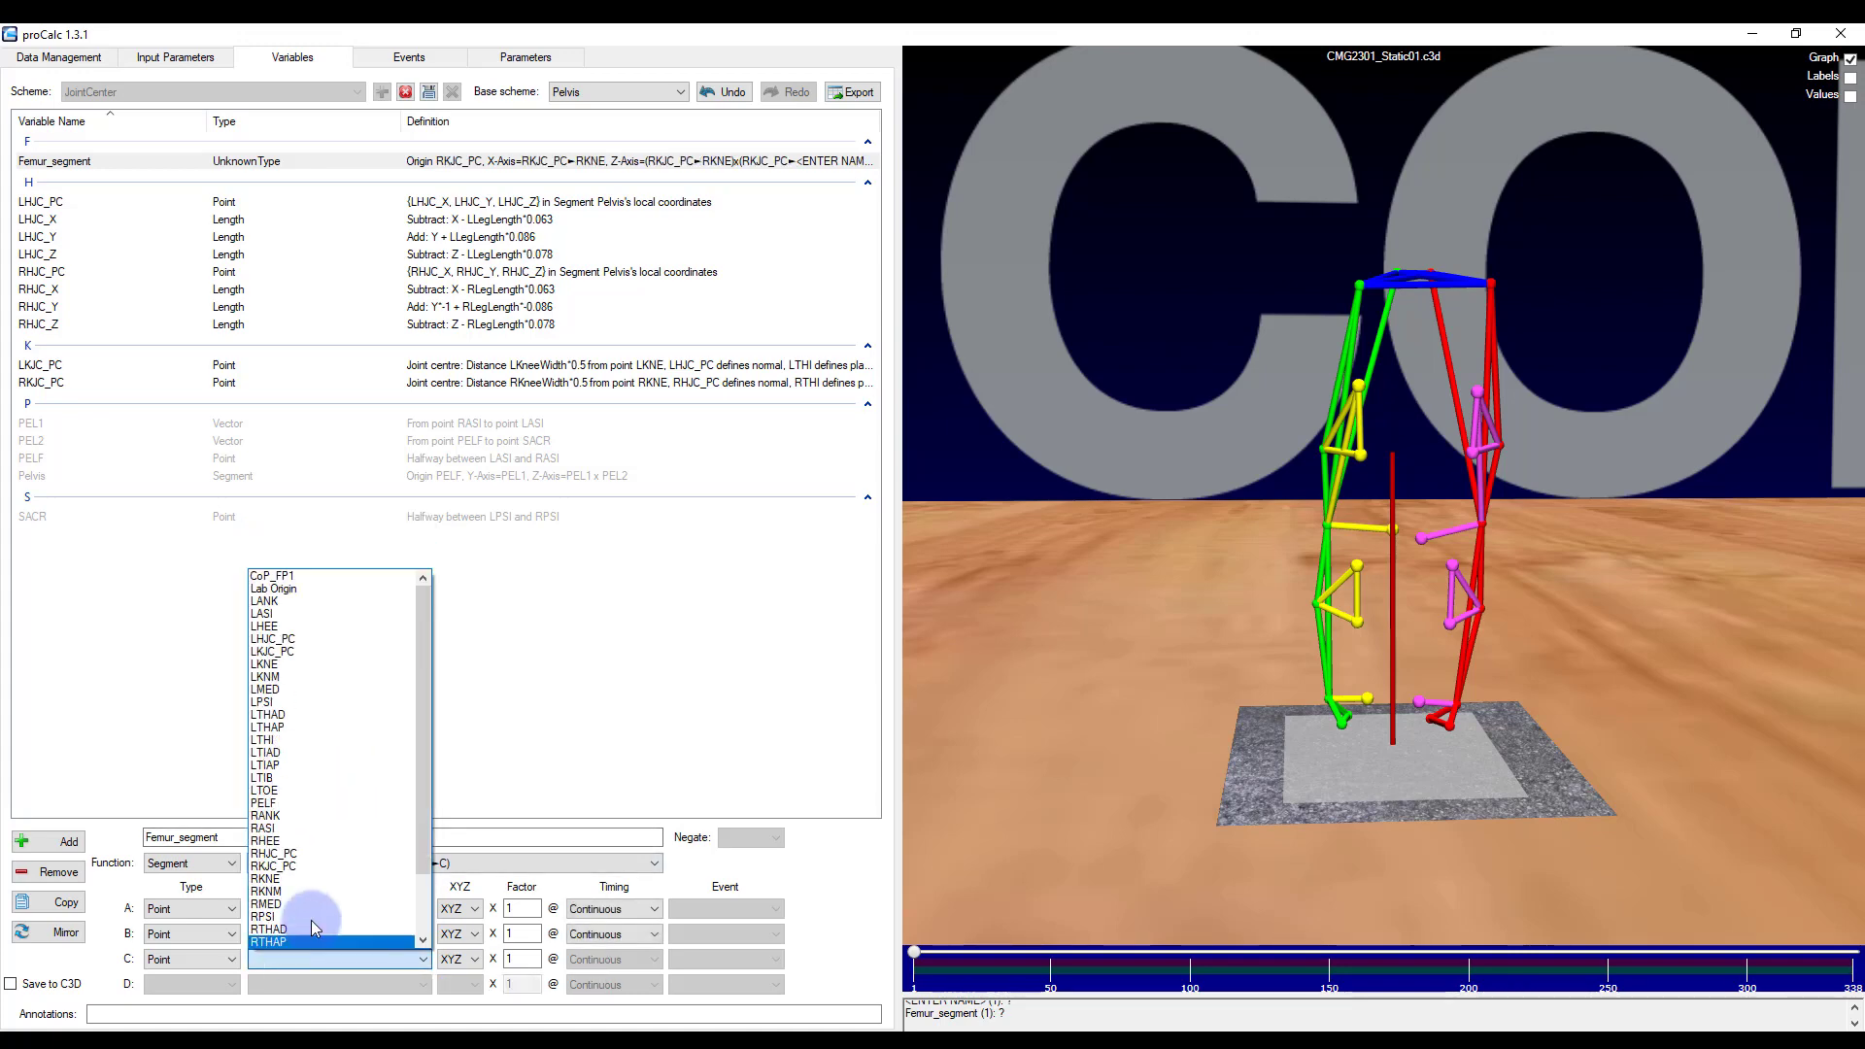
left_click_drag(430, 779, 428, 805)
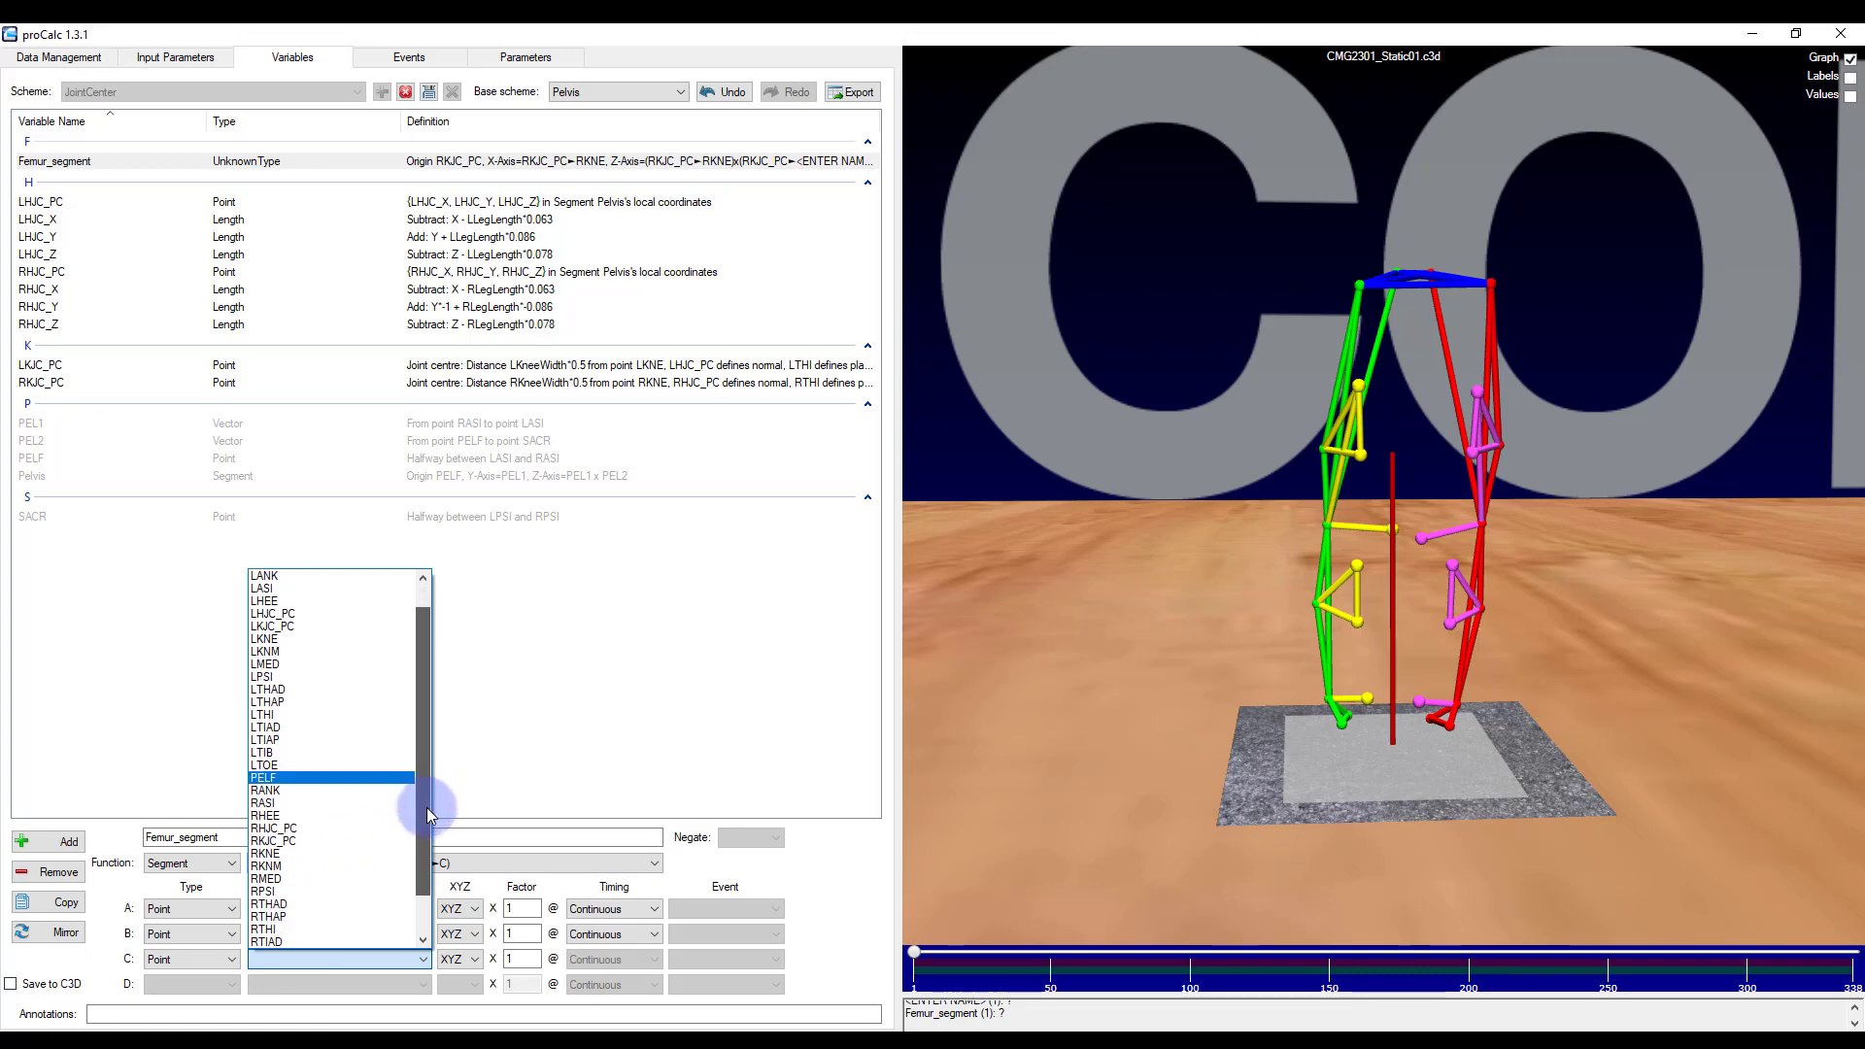
left_click(324, 829)
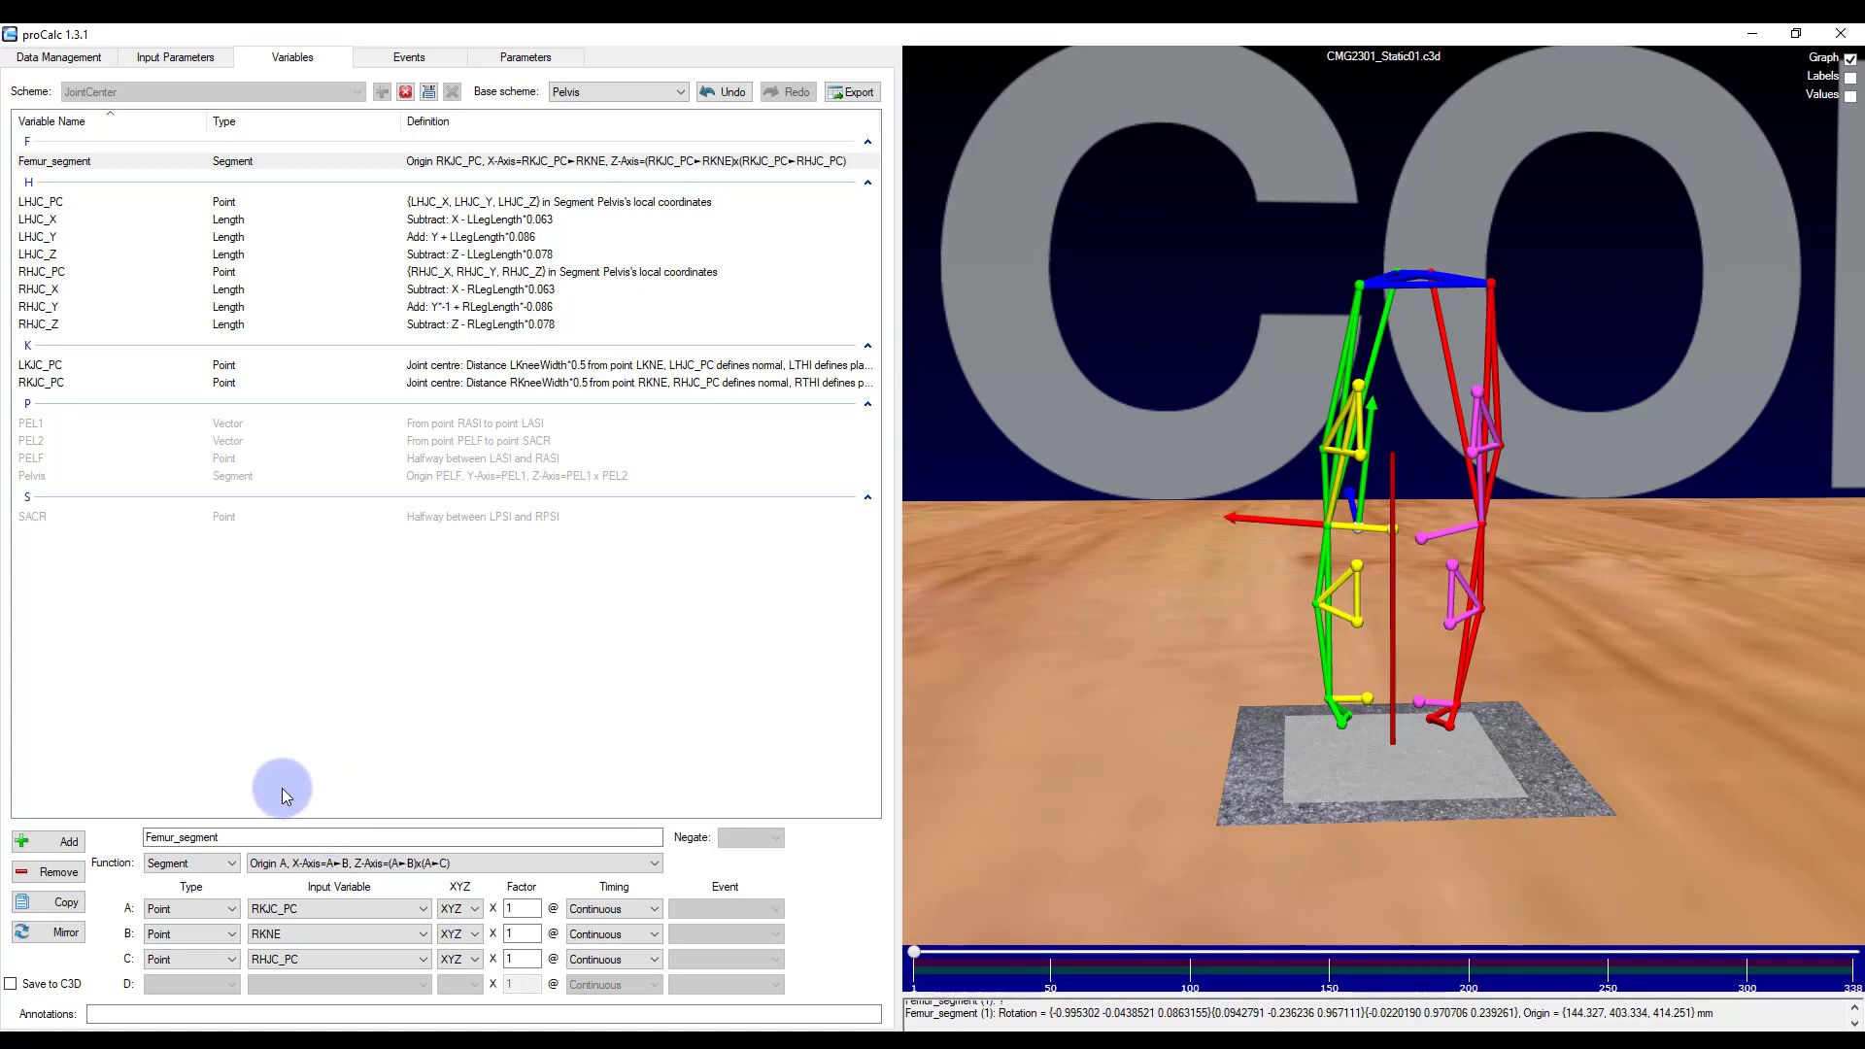
- Try other axis definitions, then settle on 'Origin A, X-Axis=A►B, Z-Axis=(A►B)x(A►C)' for Femur_segment
left_click(307, 865)
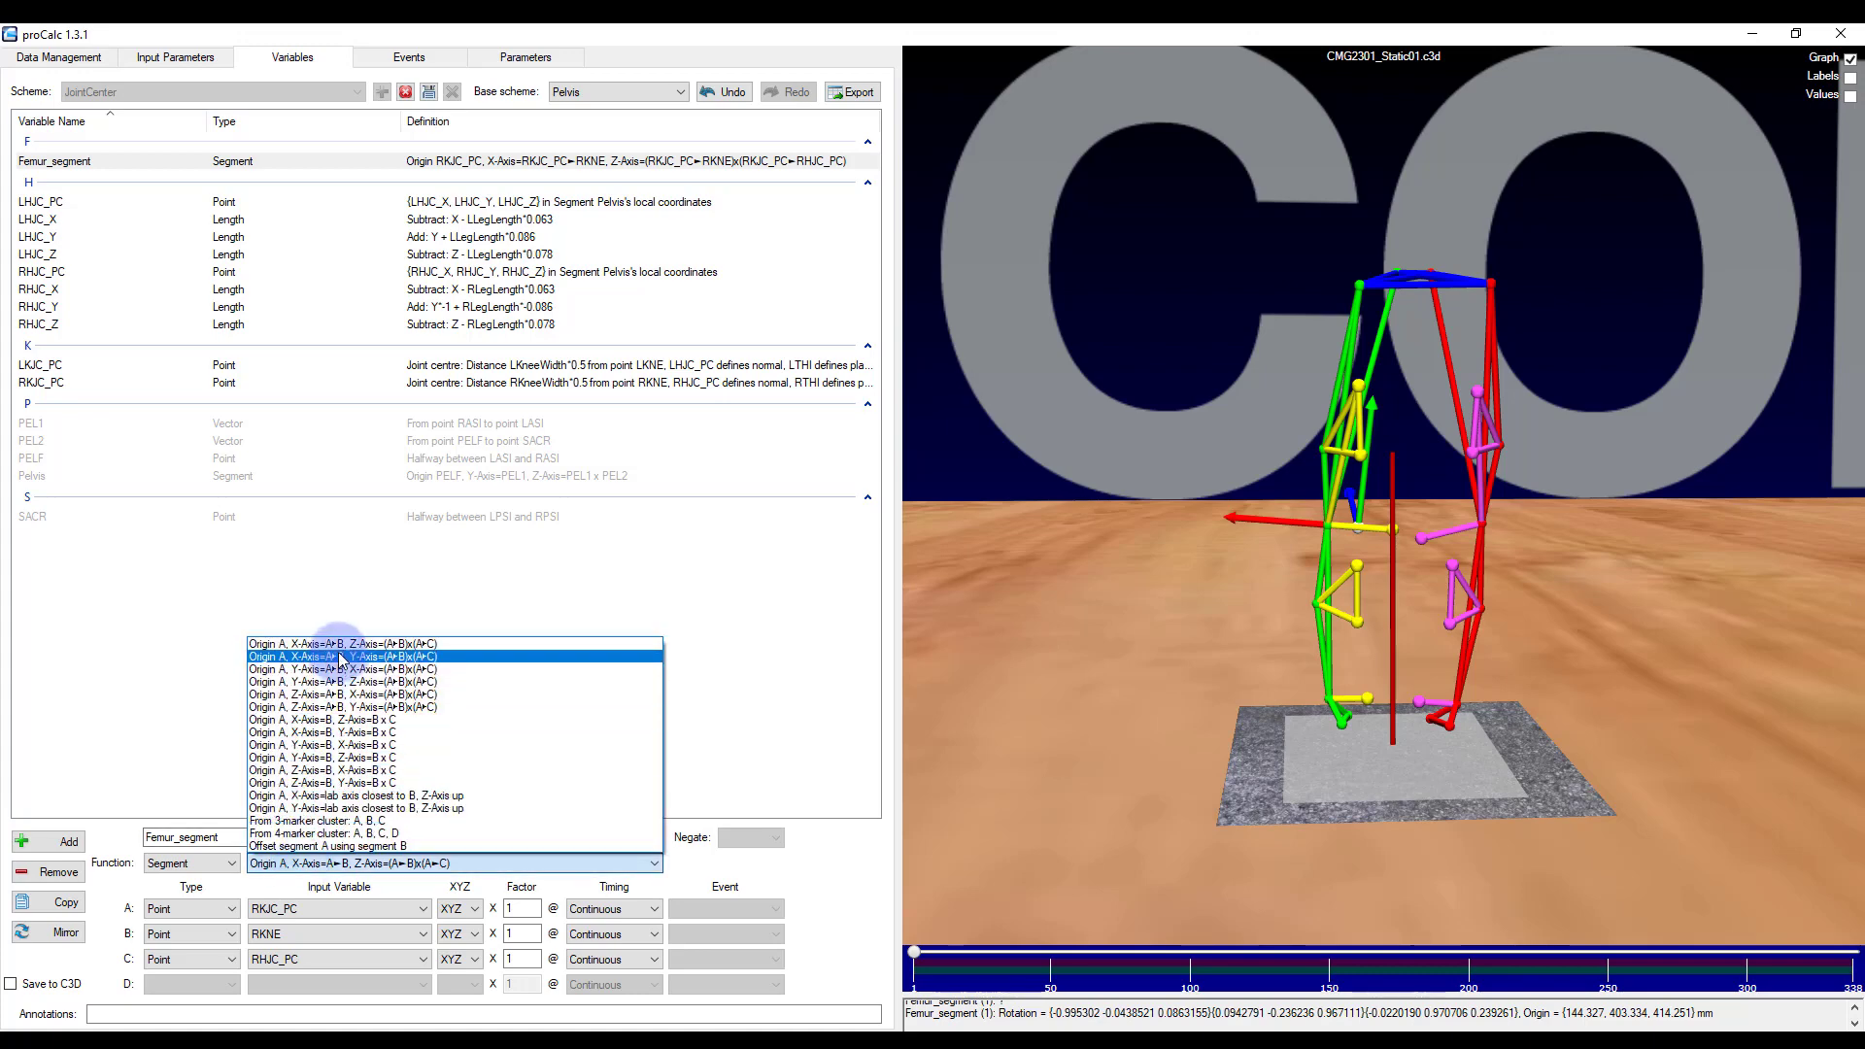
left_click(340, 658)
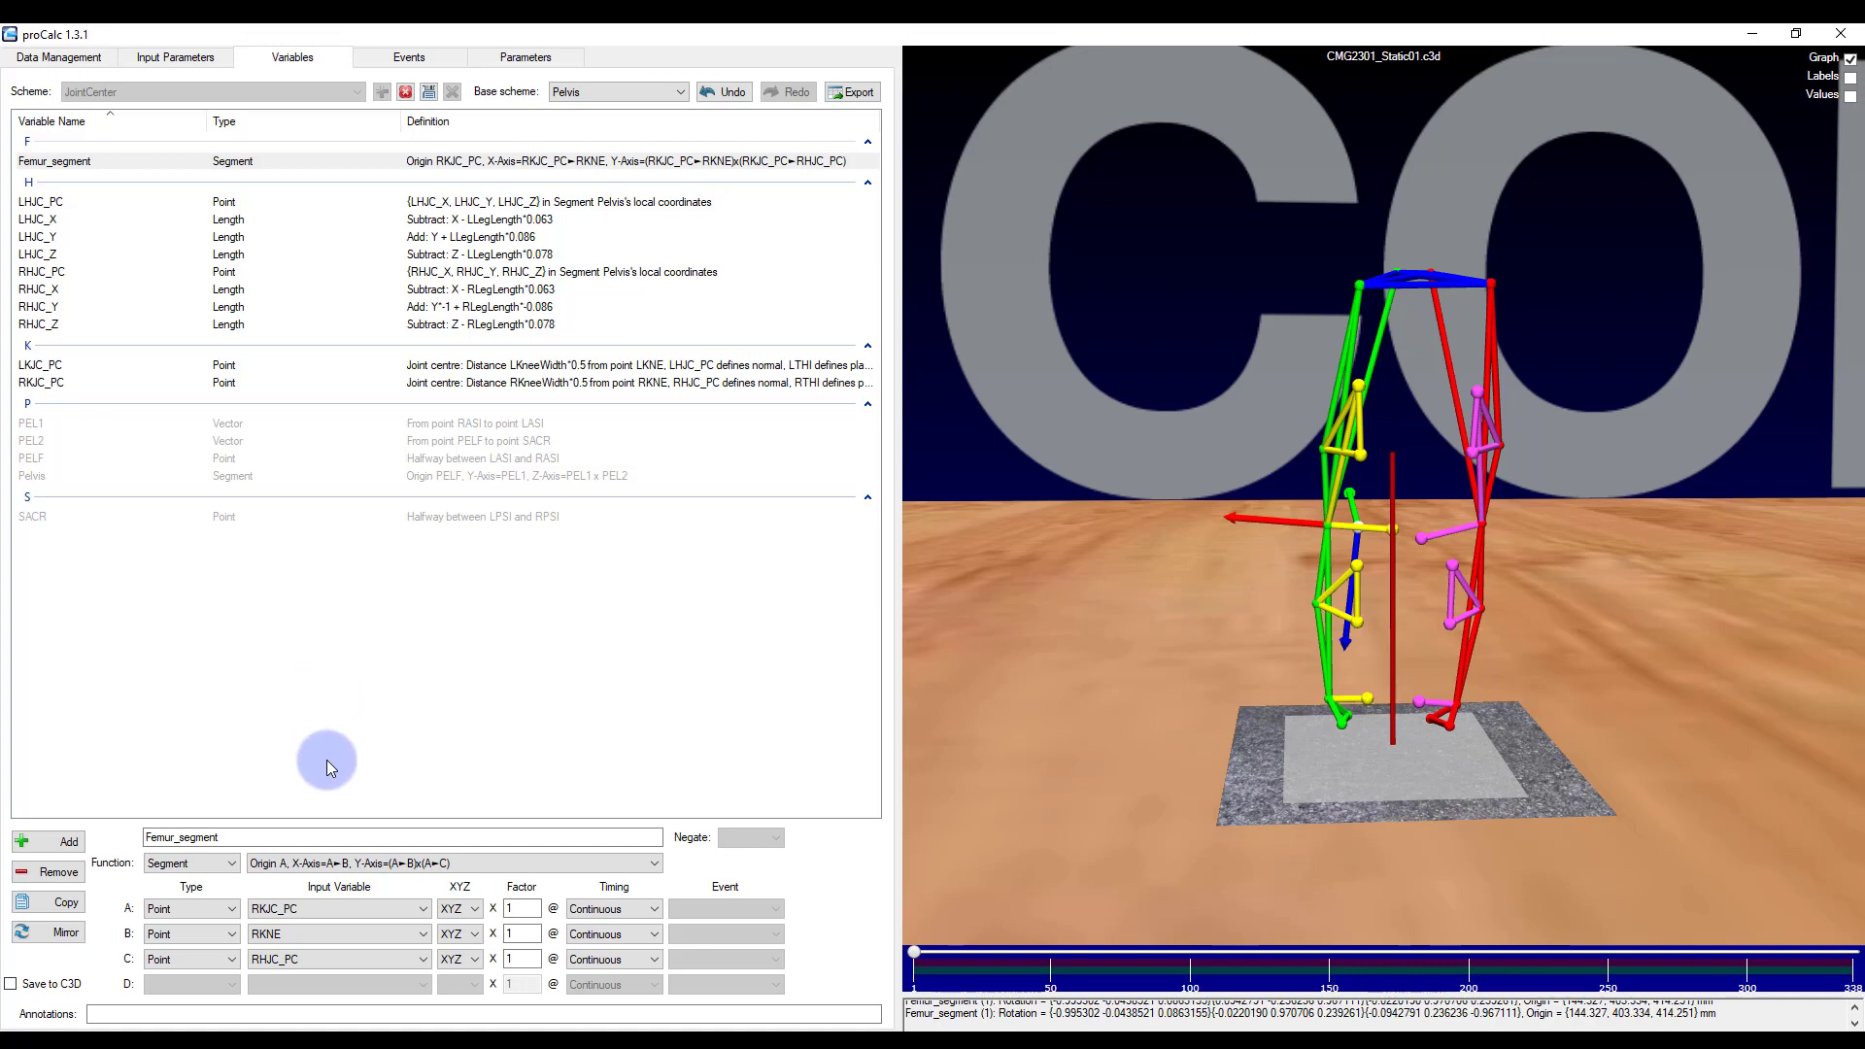
left_click(418, 863)
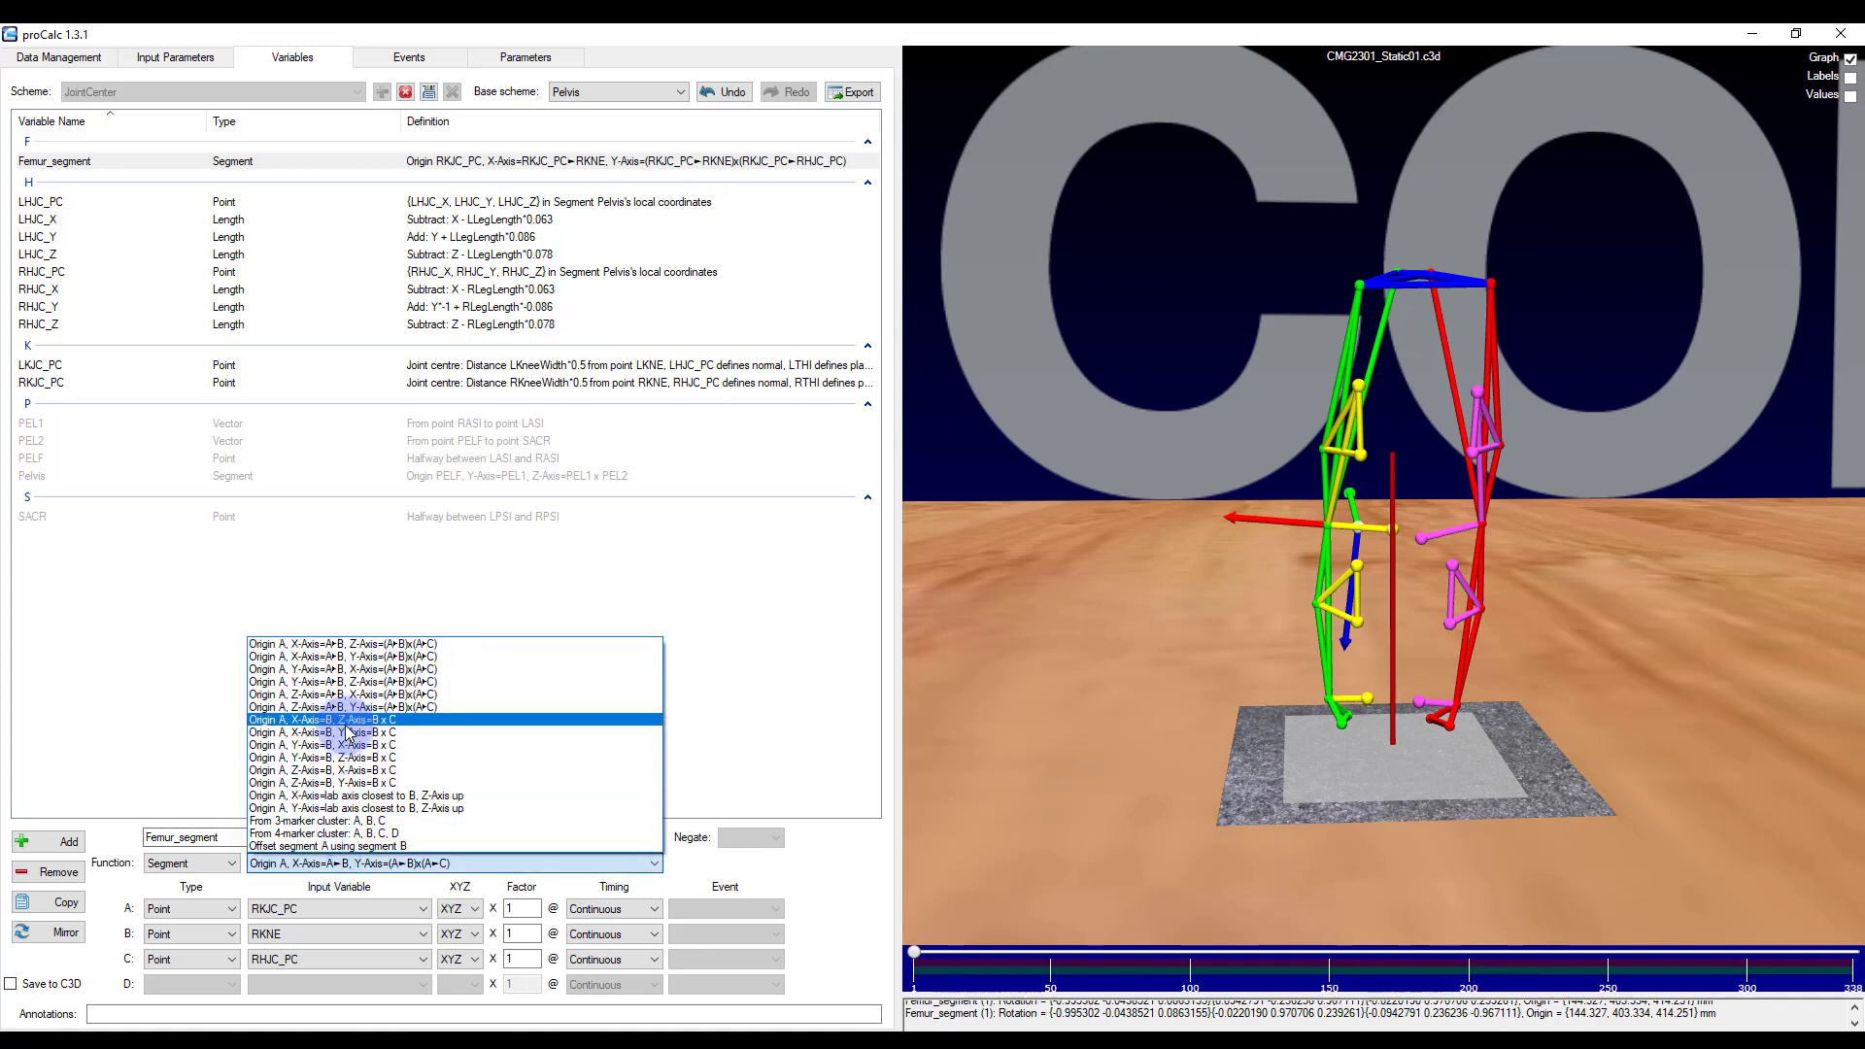
left_click(355, 671)
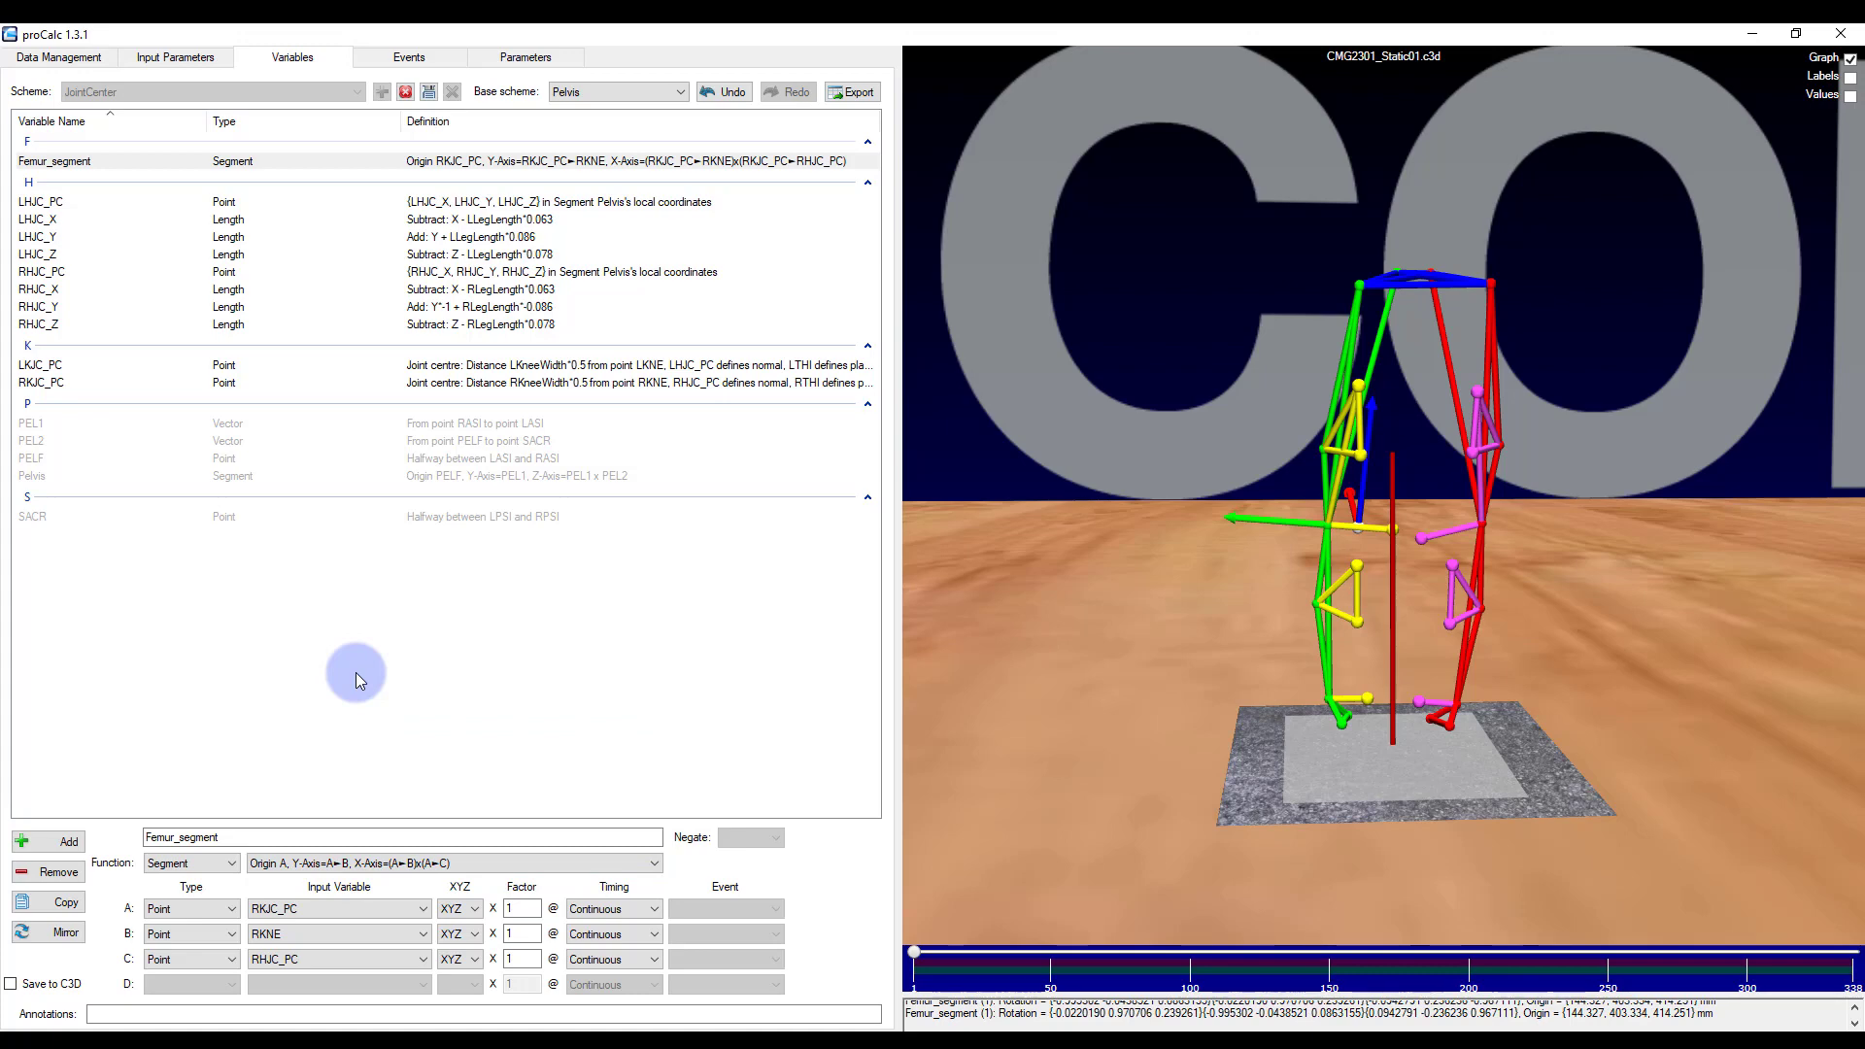
left_click(386, 863)
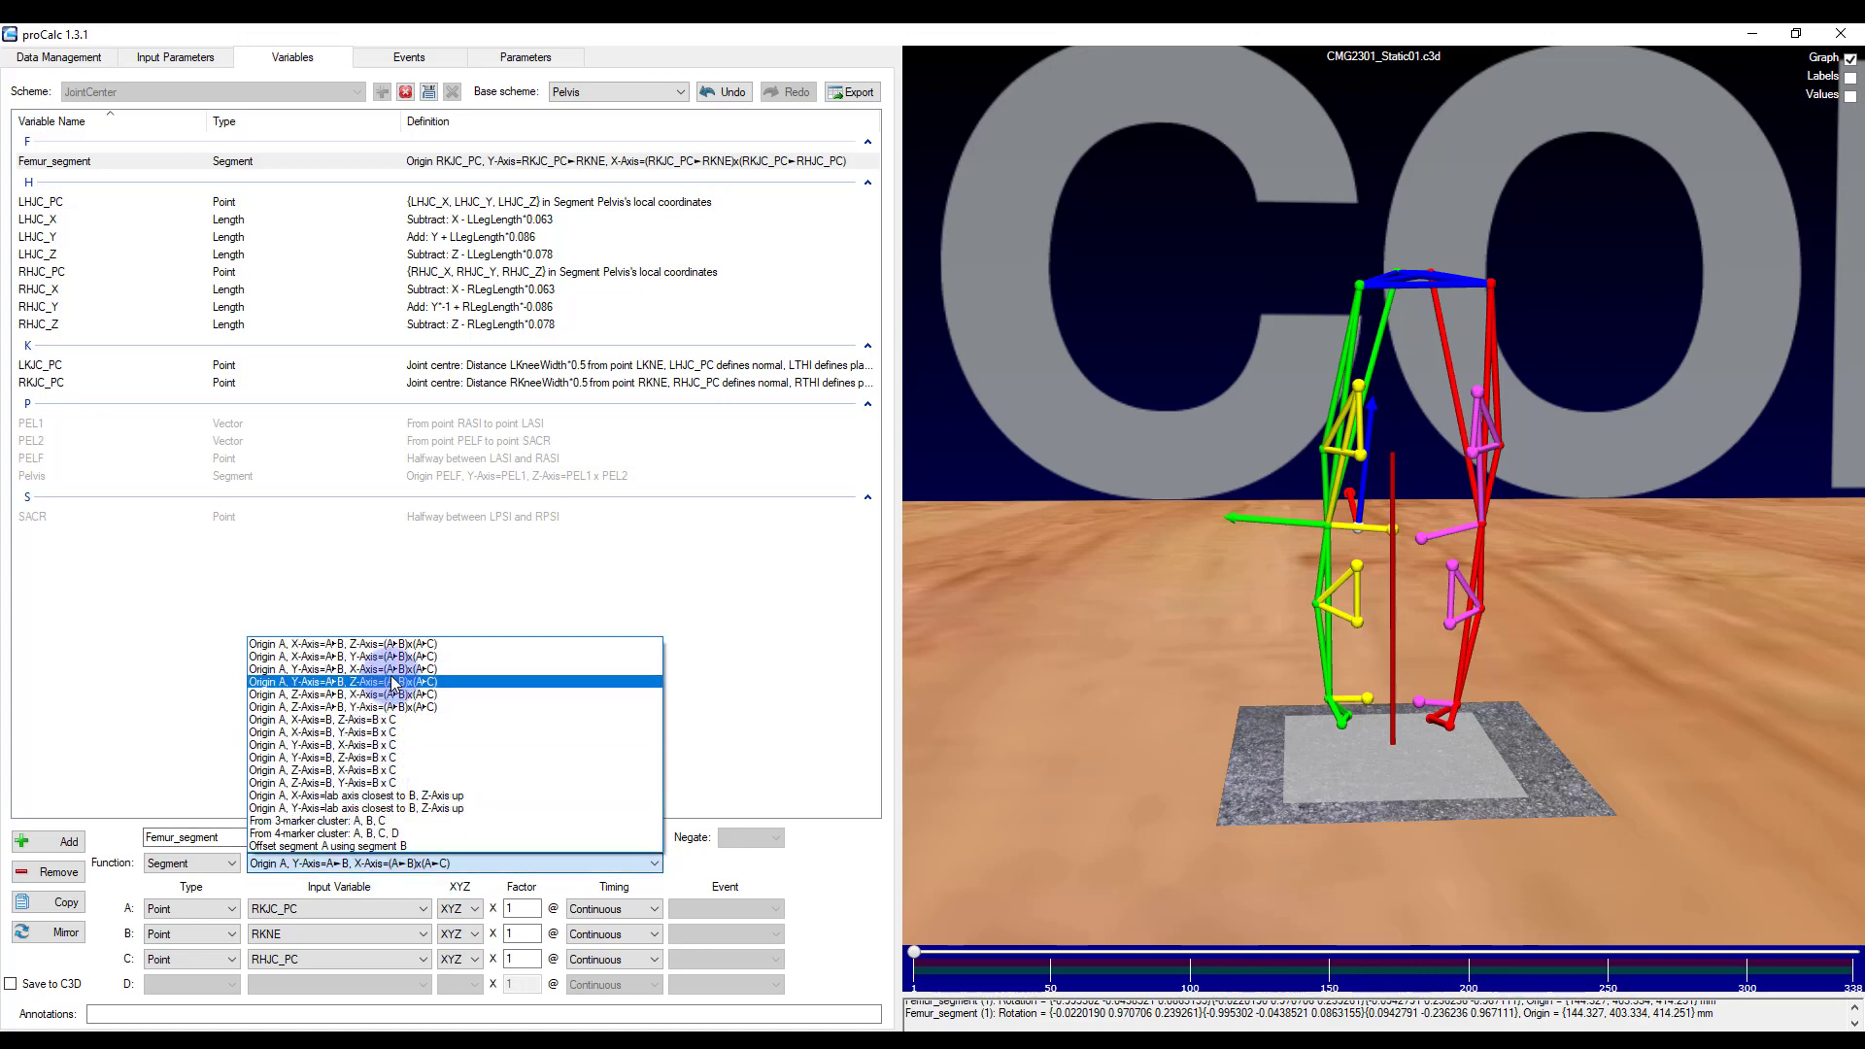
left_click(392, 682)
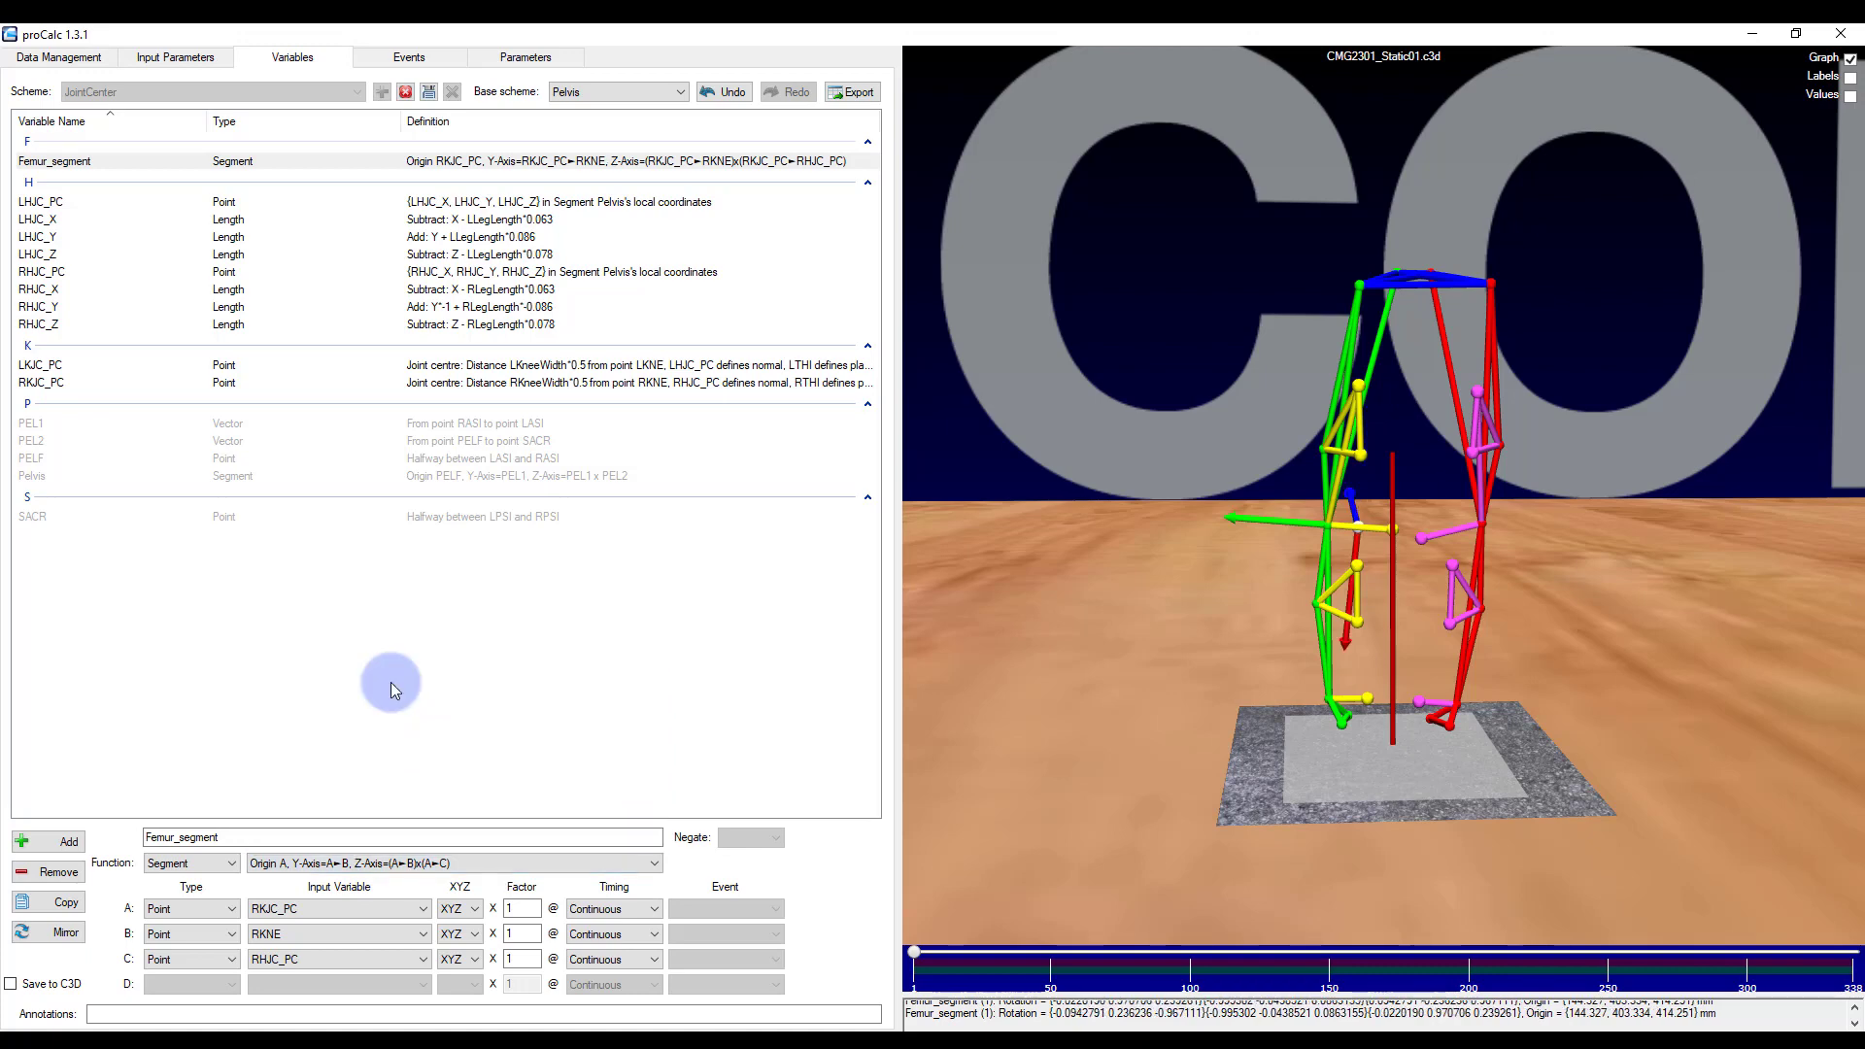
left_click(369, 863)
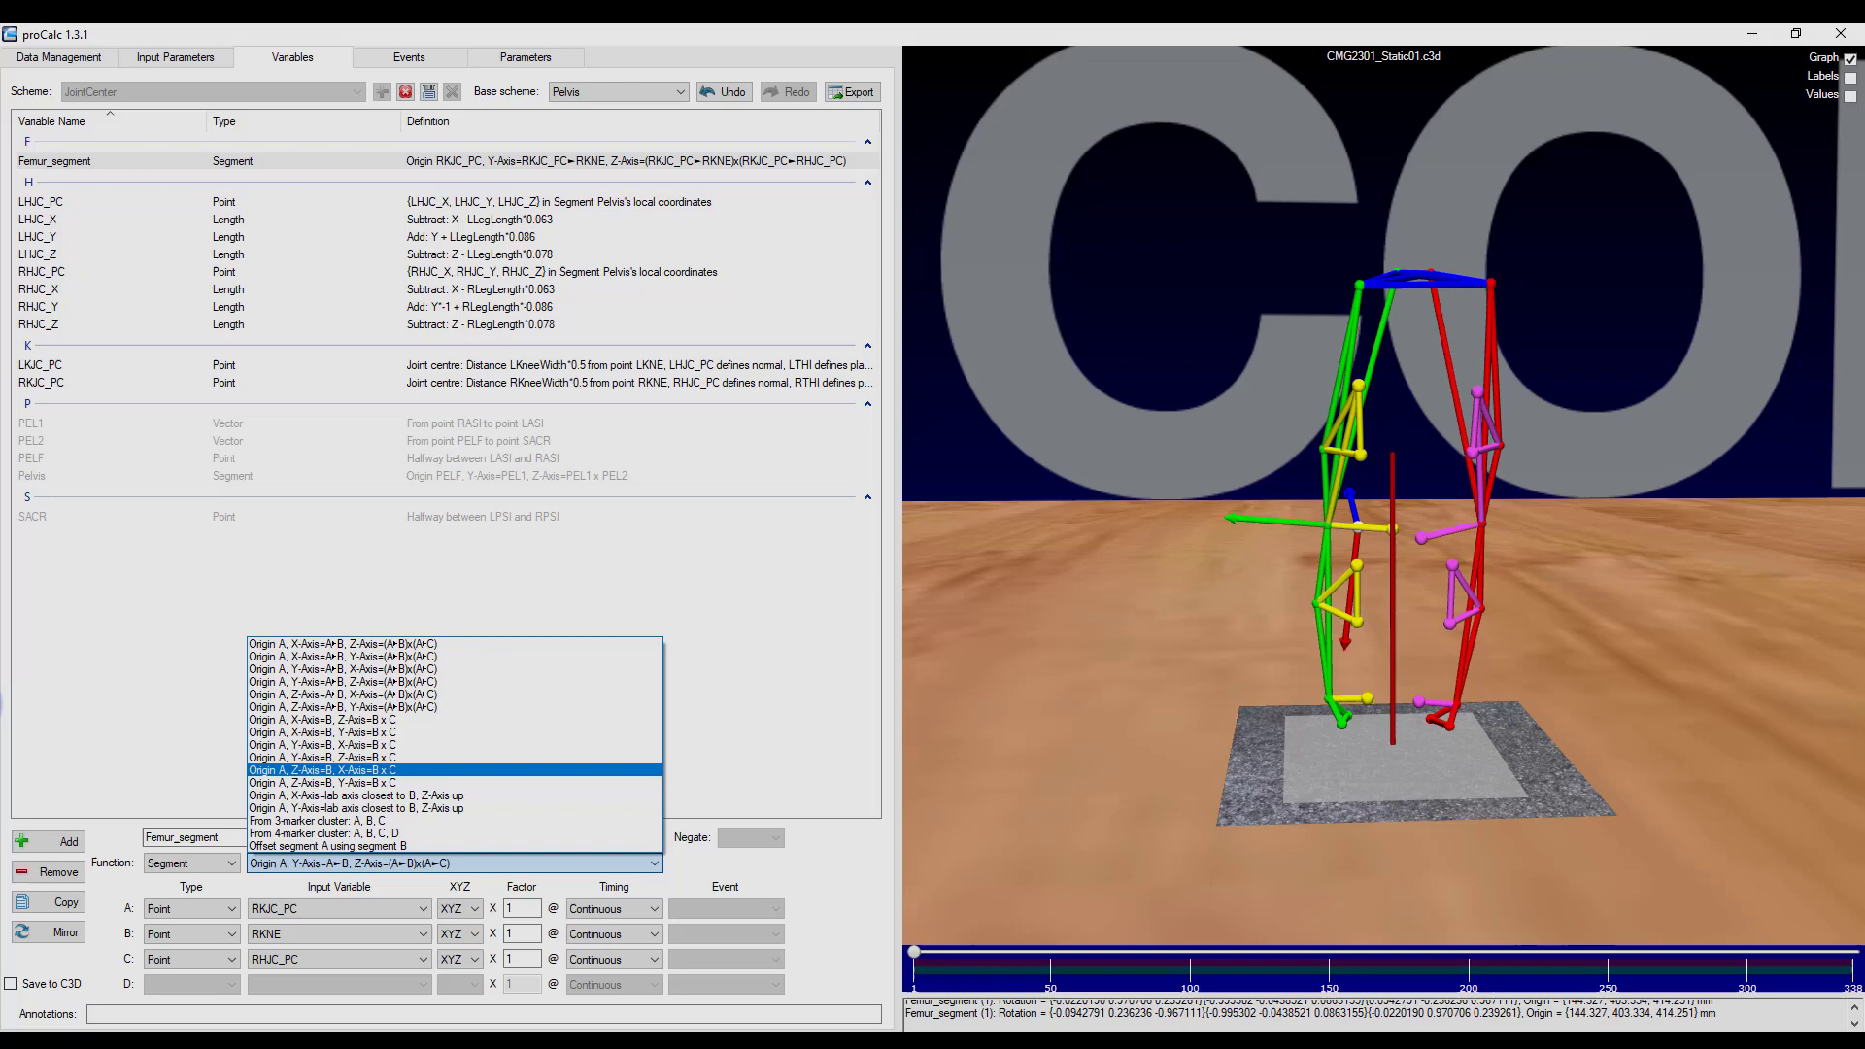
left_click(588, 764)
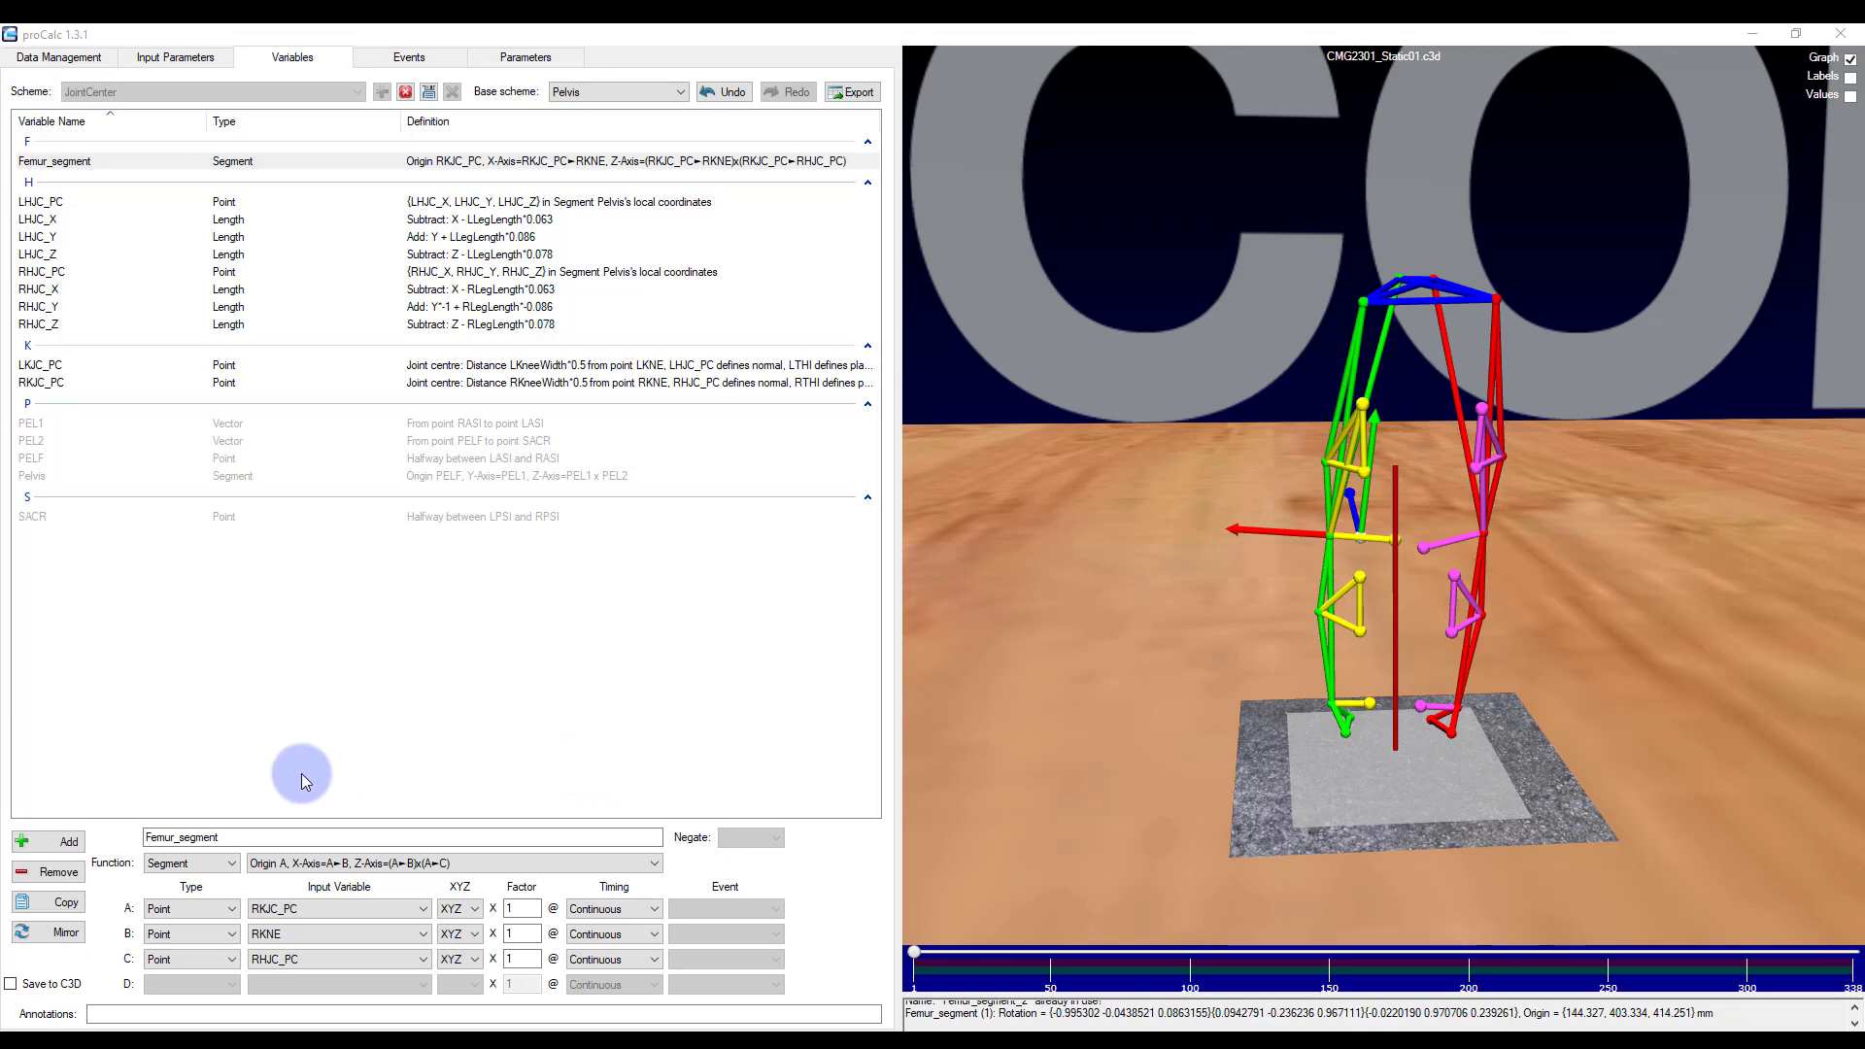
- Add RUL_vector as a Vector from RKJC_PC to RHJC_PC
left_click(68, 842)
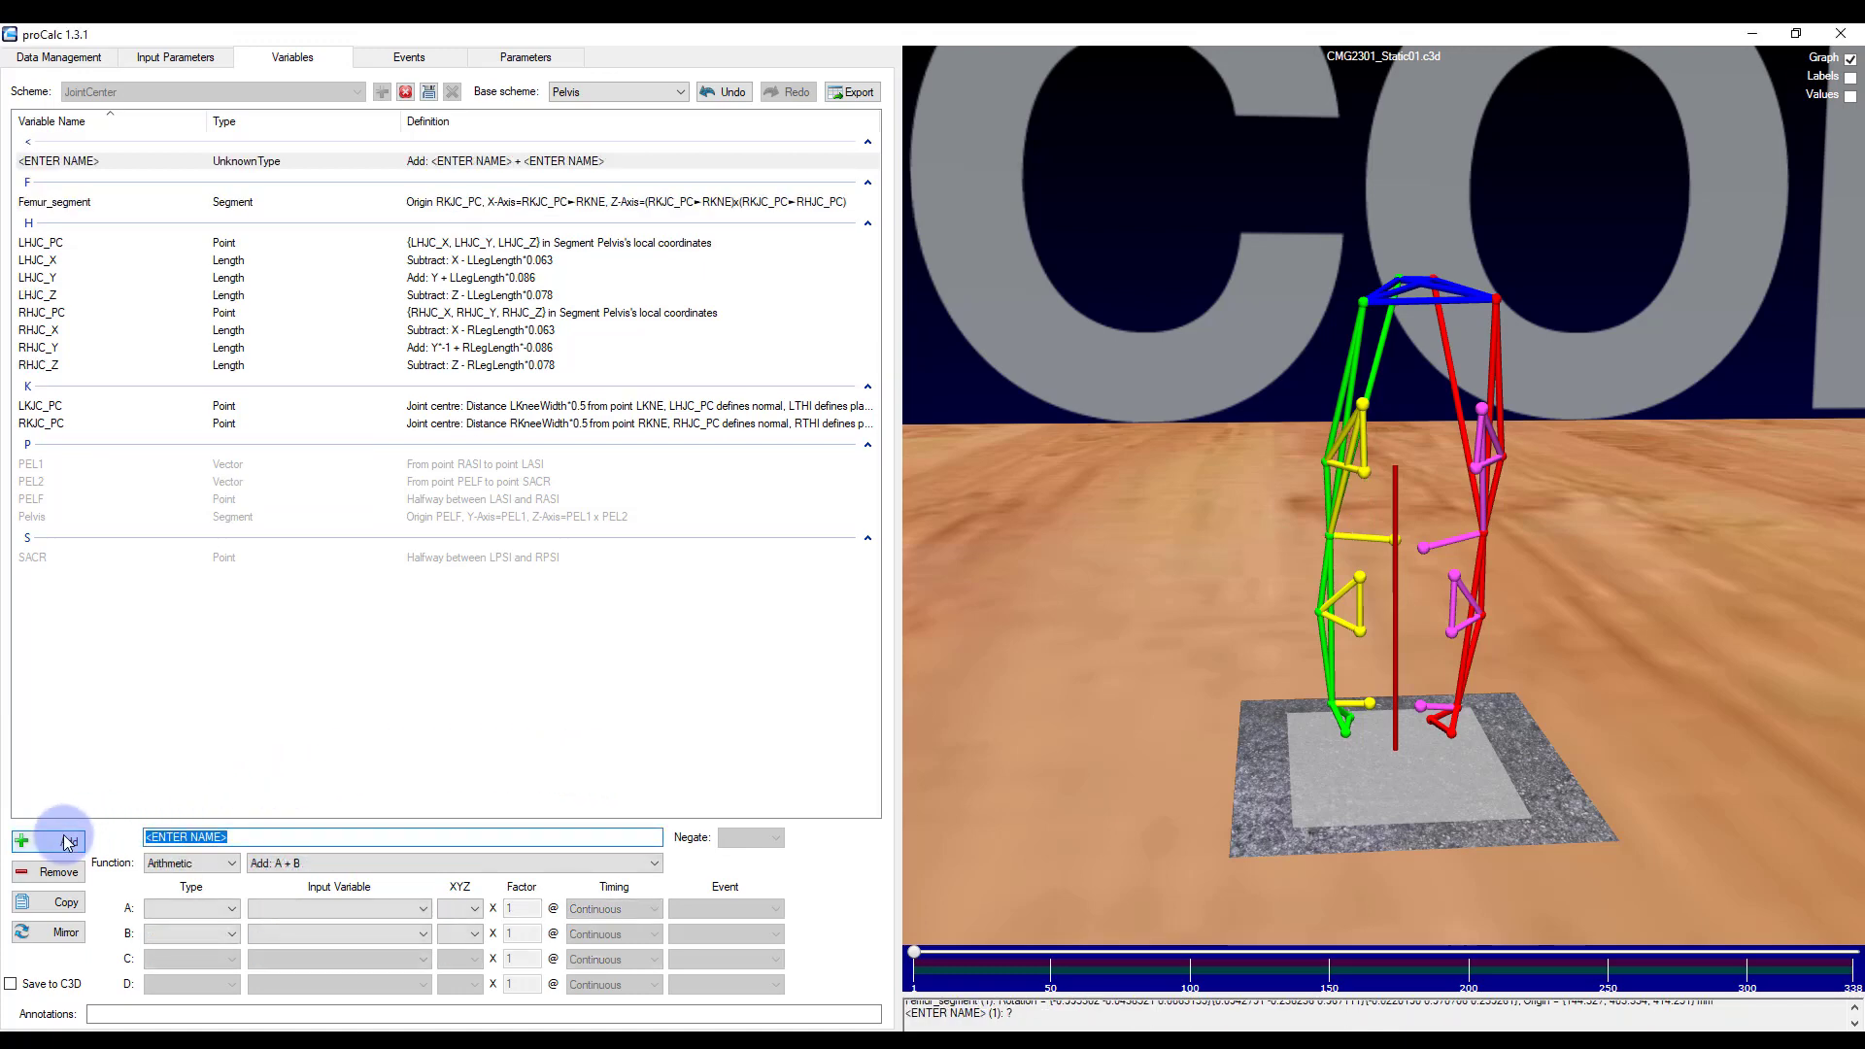
type("RUL_vector")
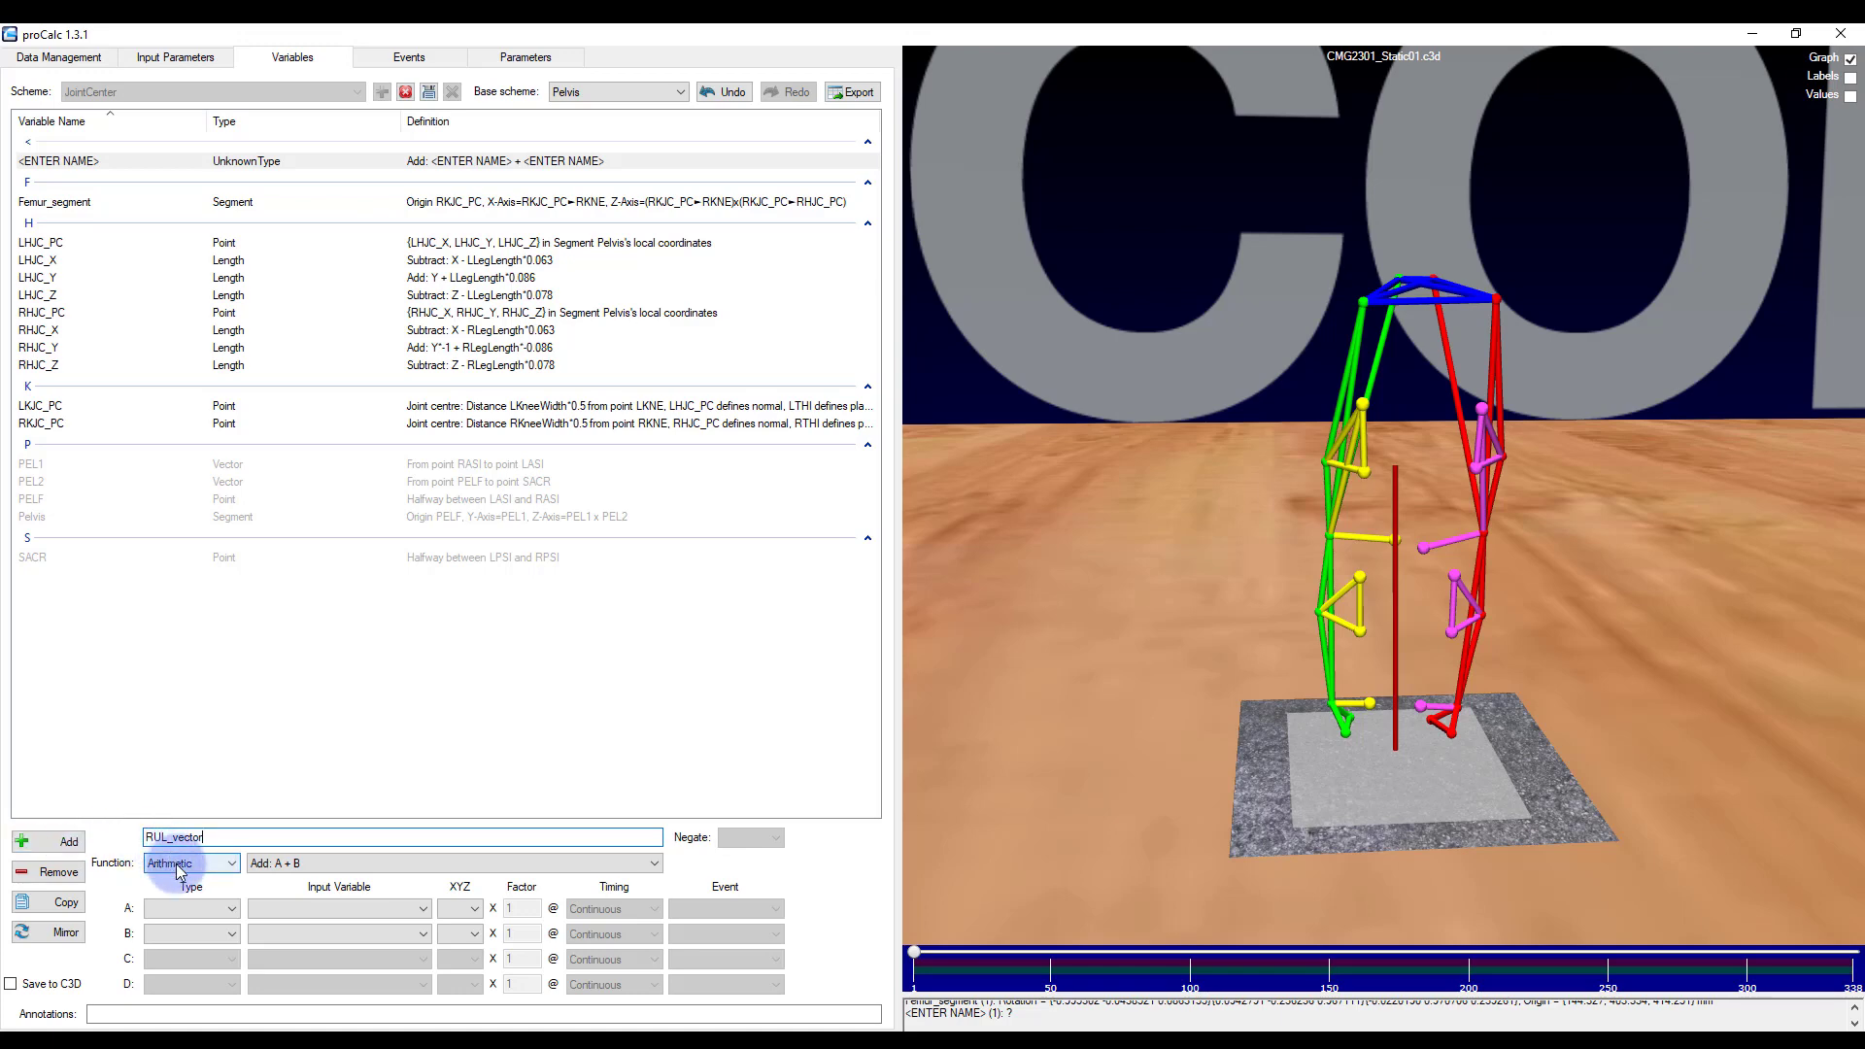
left_click(167, 860)
left_click(207, 924)
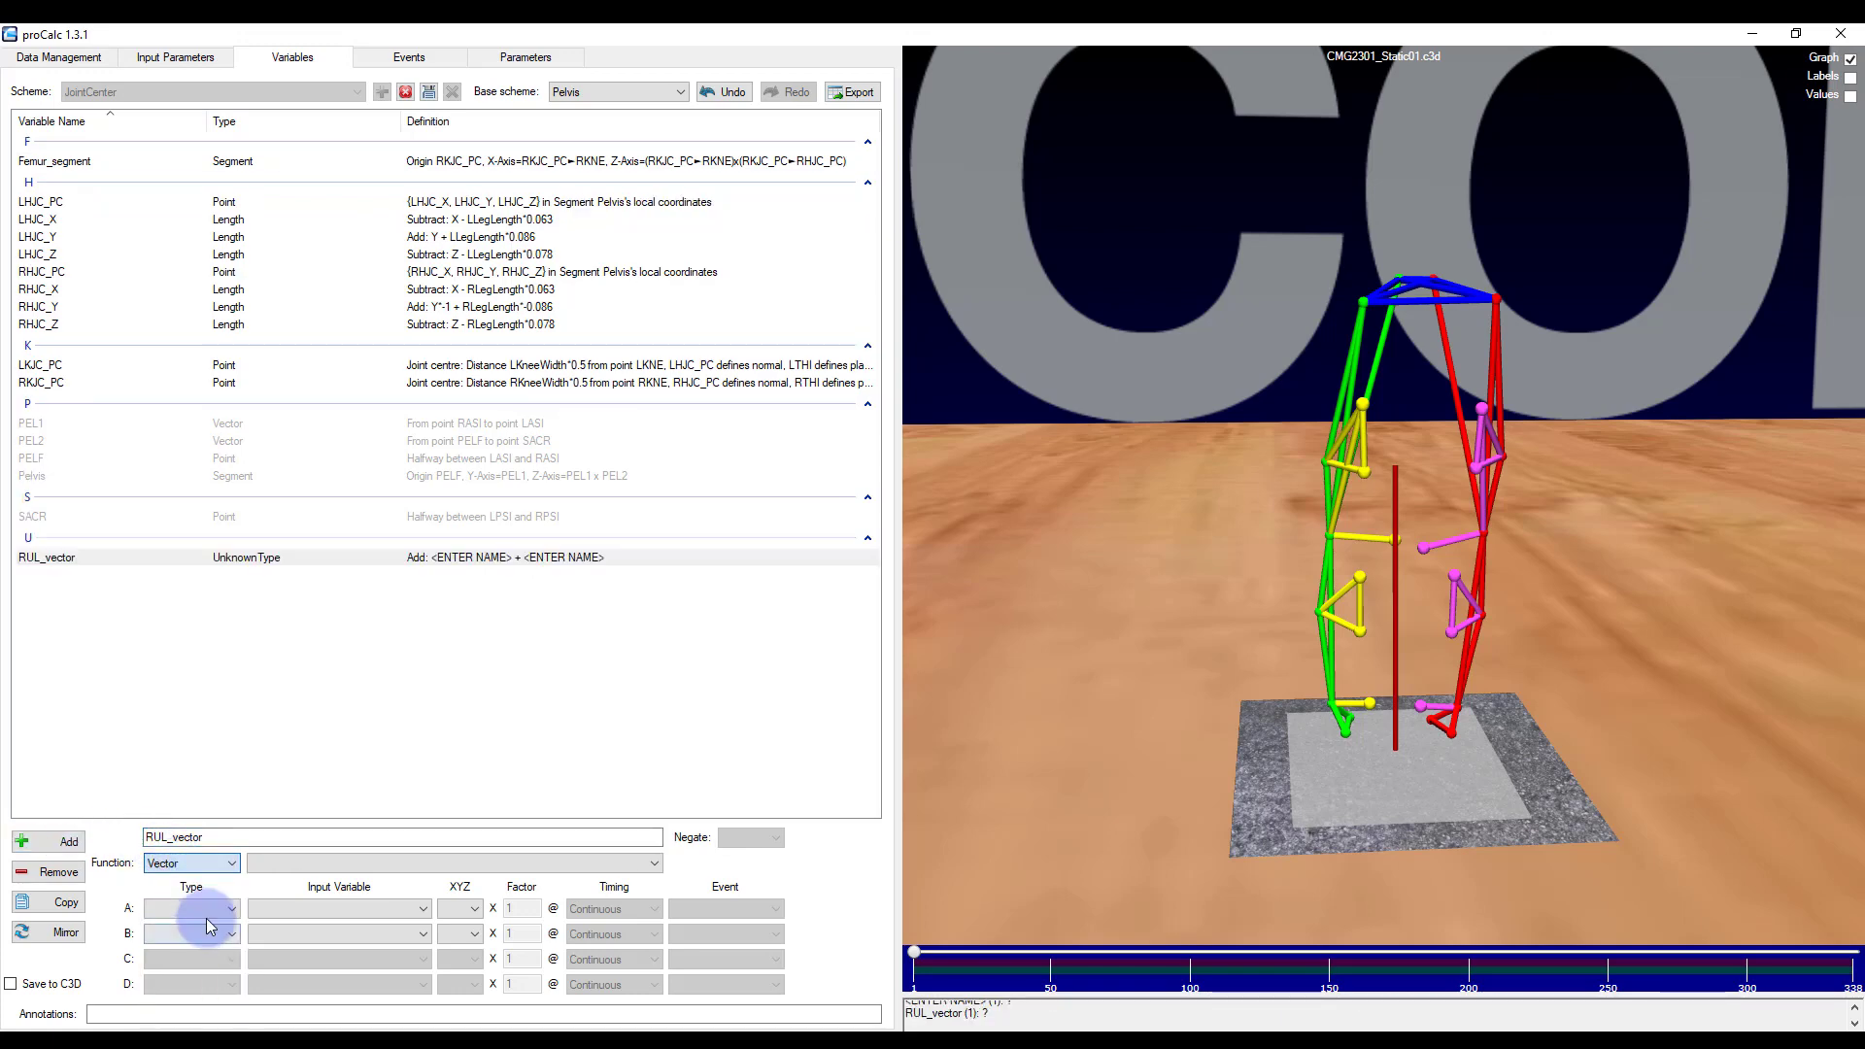
left_click(258, 864)
left_click(274, 881)
left_click(277, 909)
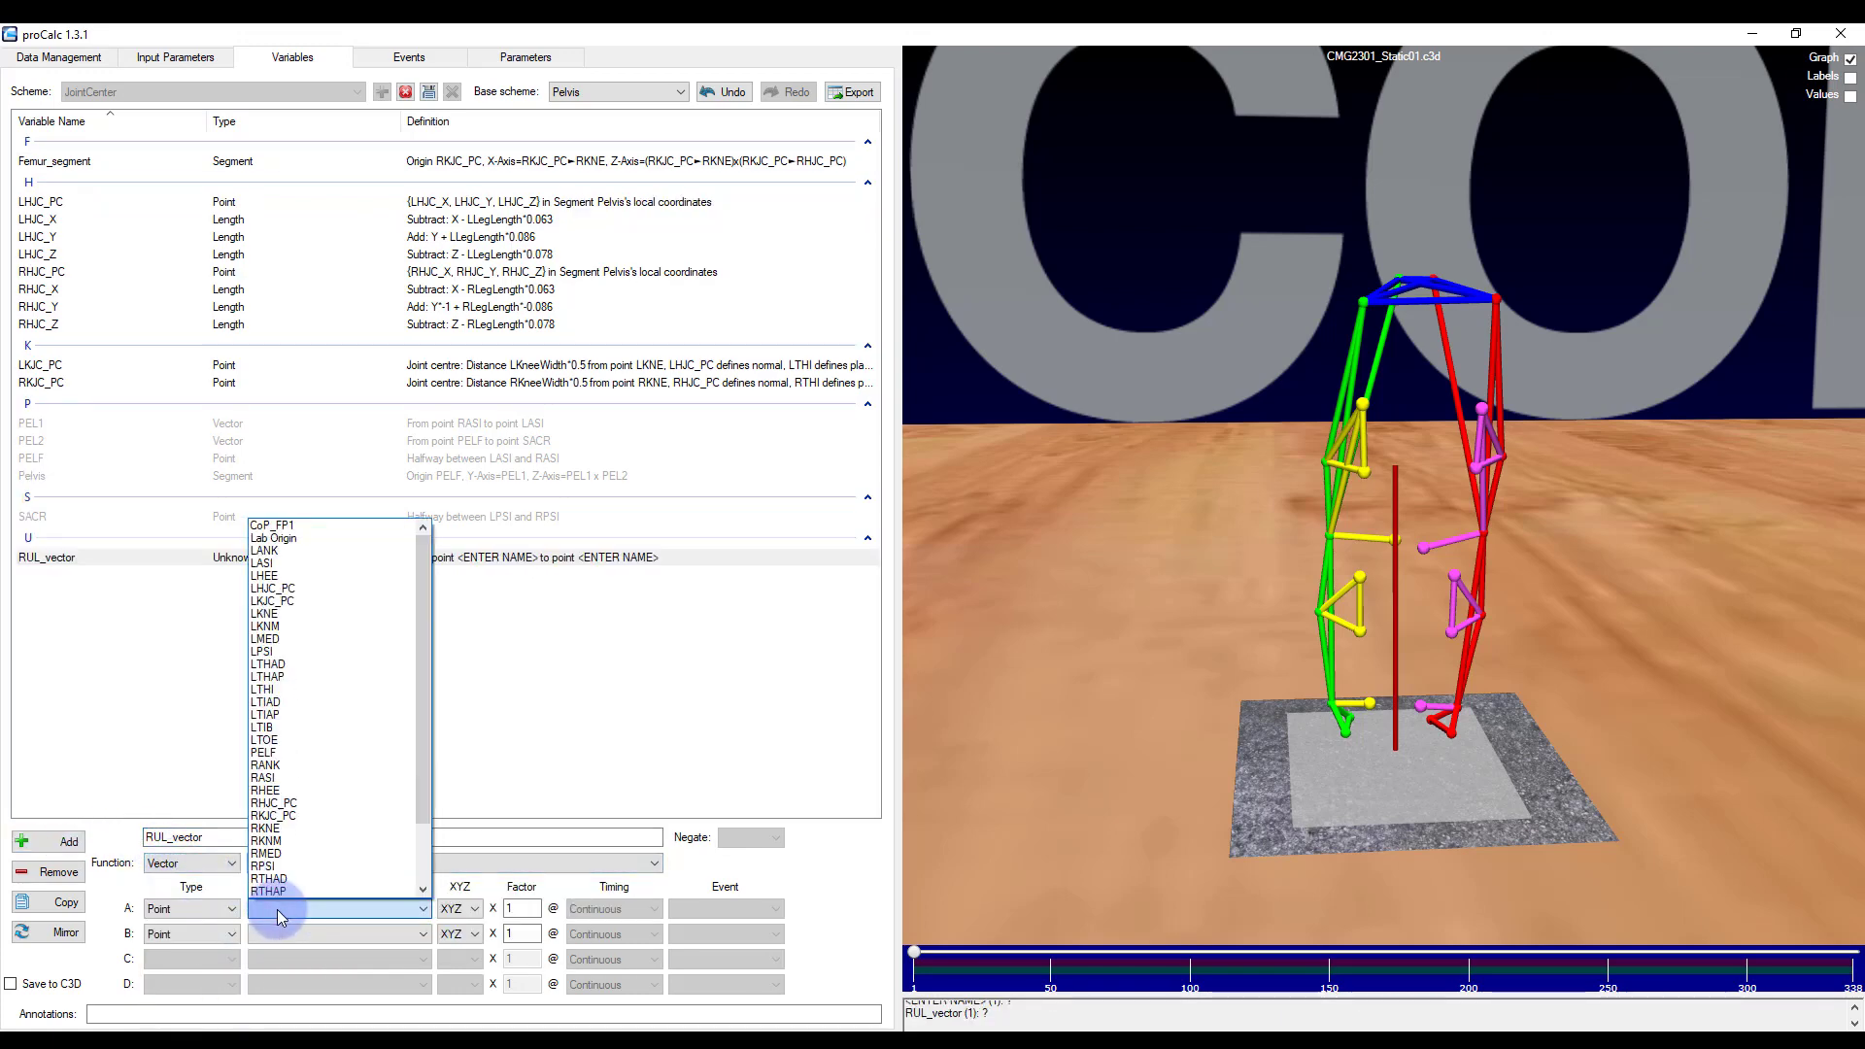
left_click(299, 820)
left_click(297, 933)
left_click(306, 831)
- Add RKNEL_vector as a Vector from RKJC_PC to RKNE
left_click(47, 853)
type("RKNEL")
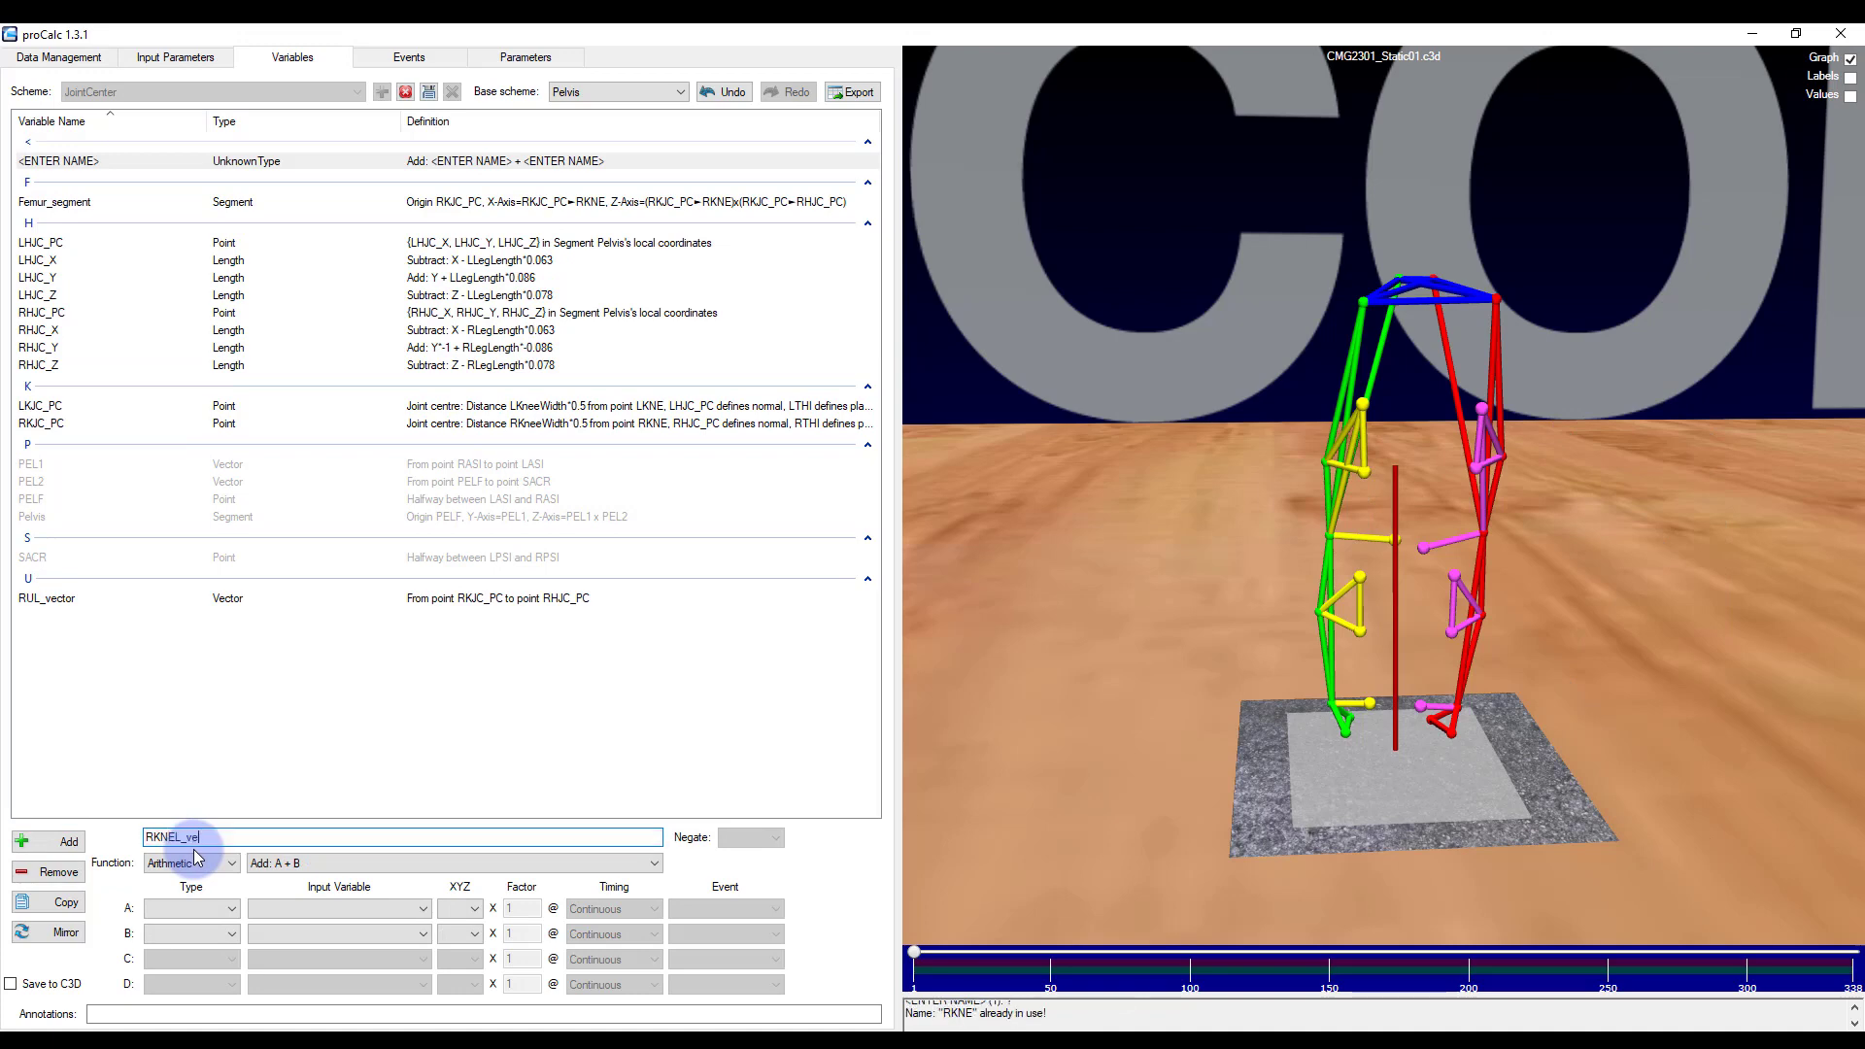
type("_vector")
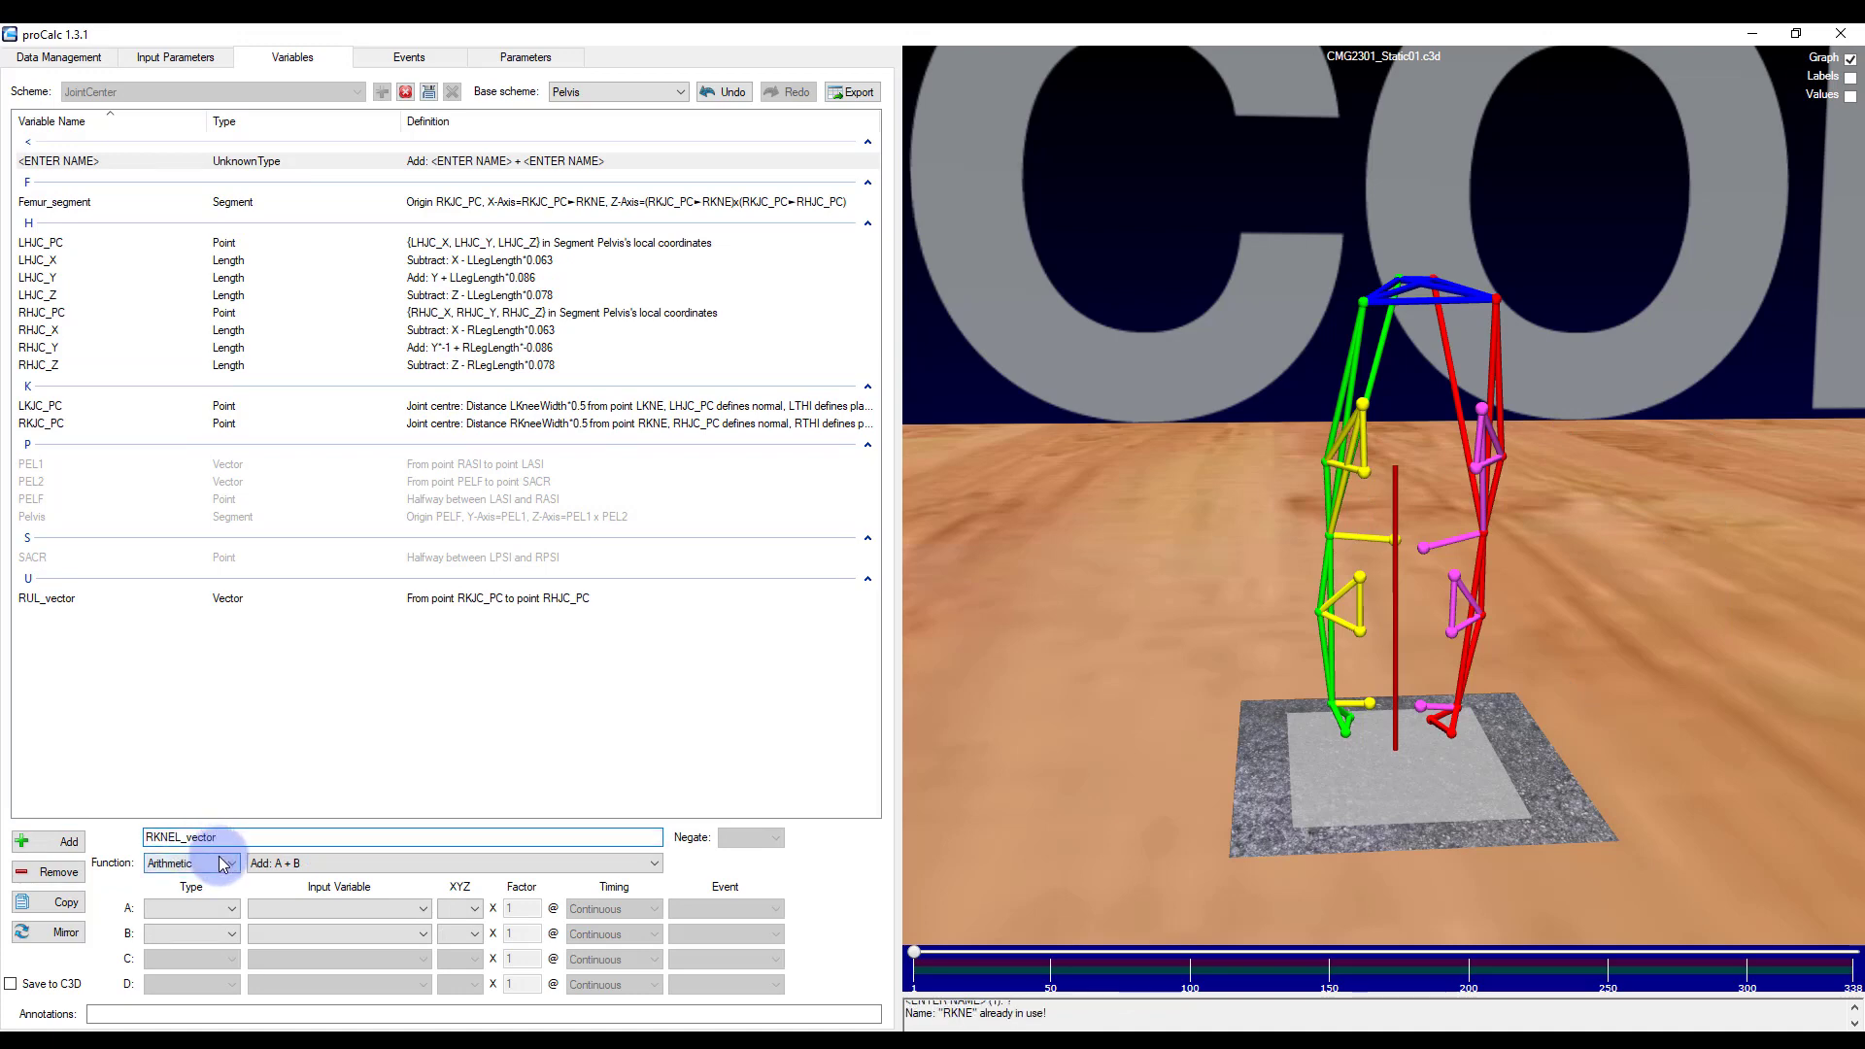
left_click(195, 862)
left_click(162, 944)
left_click(311, 862)
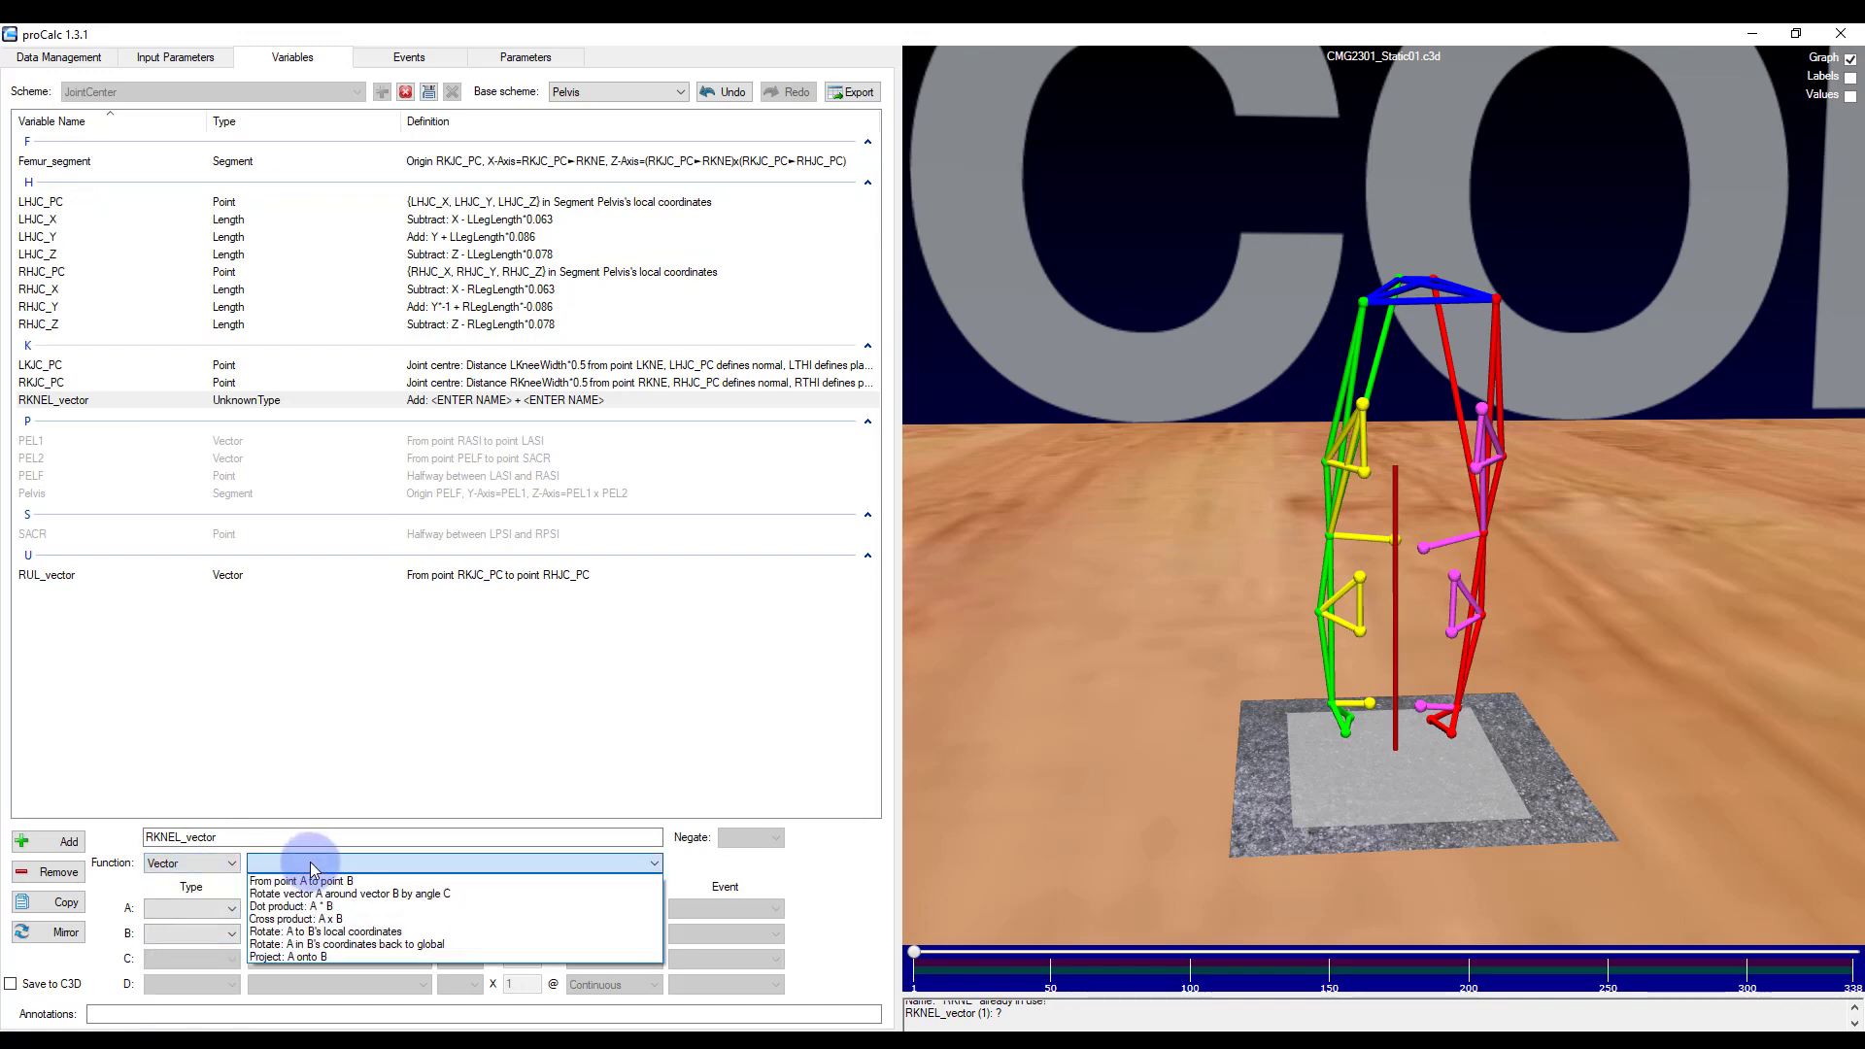
left_click(302, 881)
left_click(301, 909)
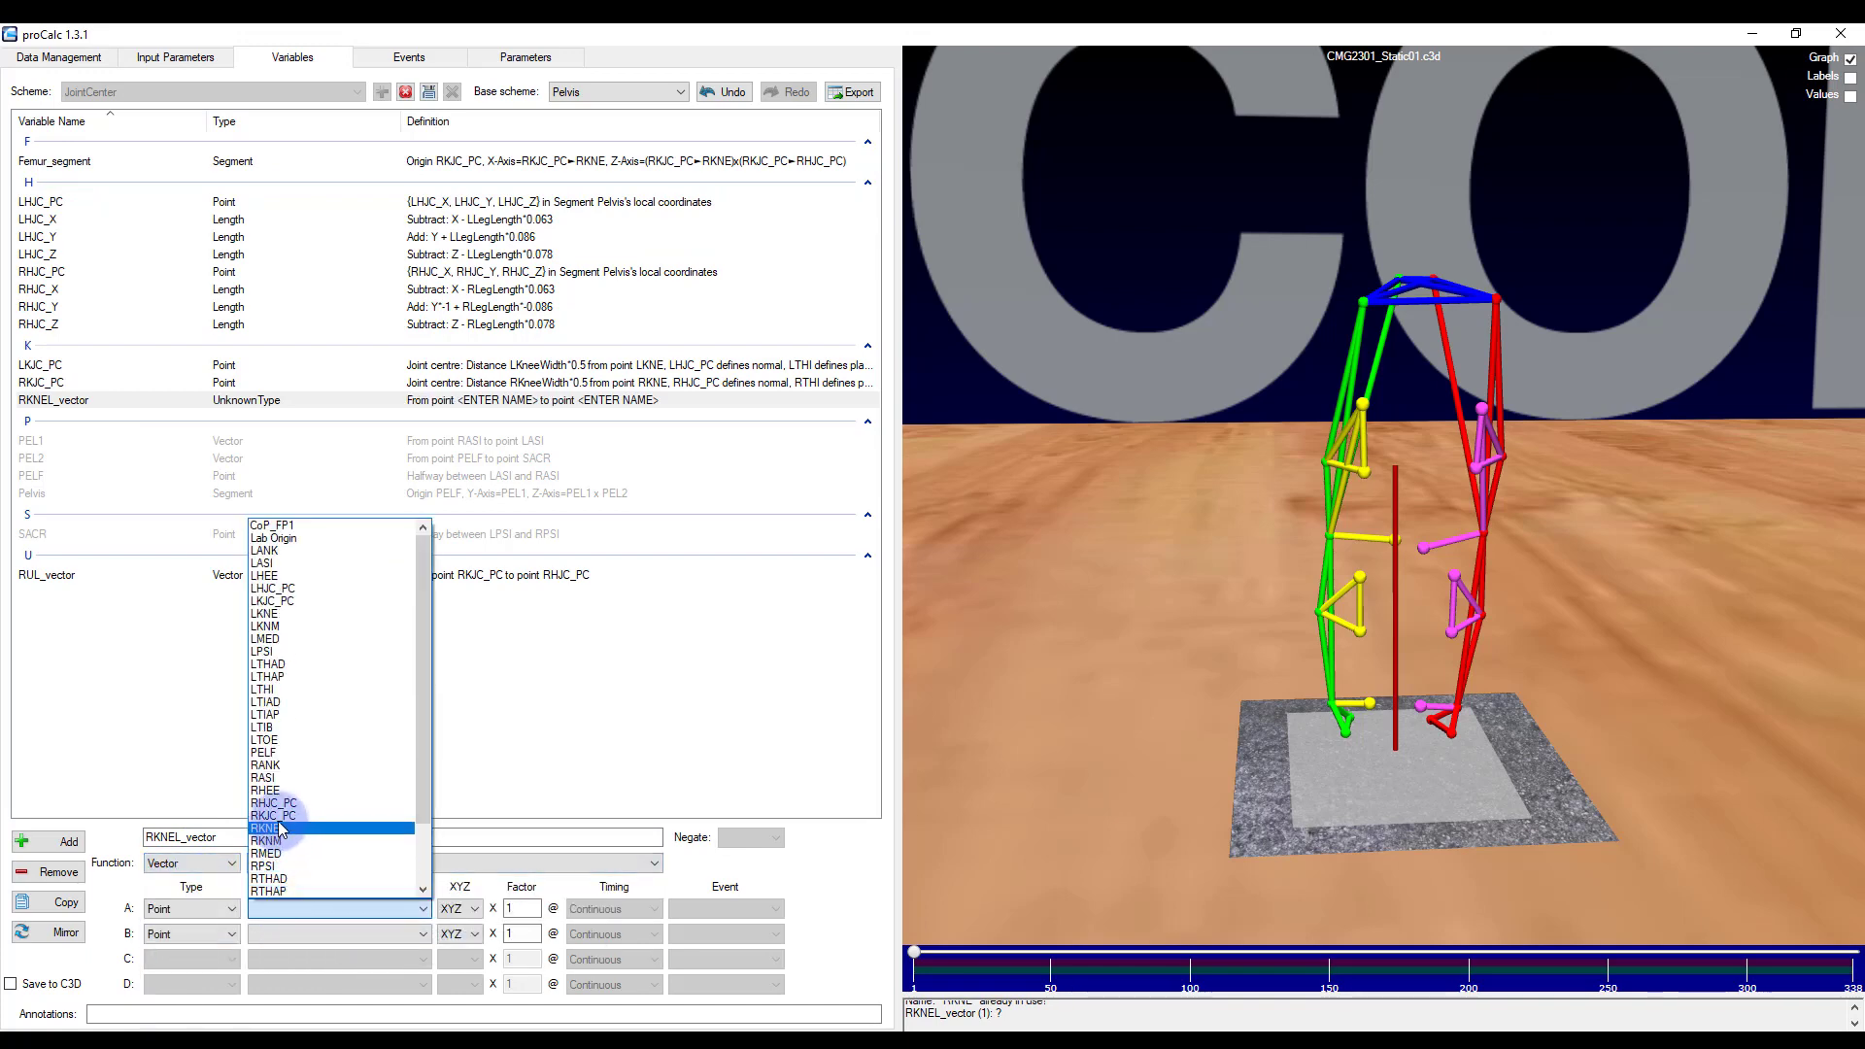
left_click(285, 837)
left_click(285, 933)
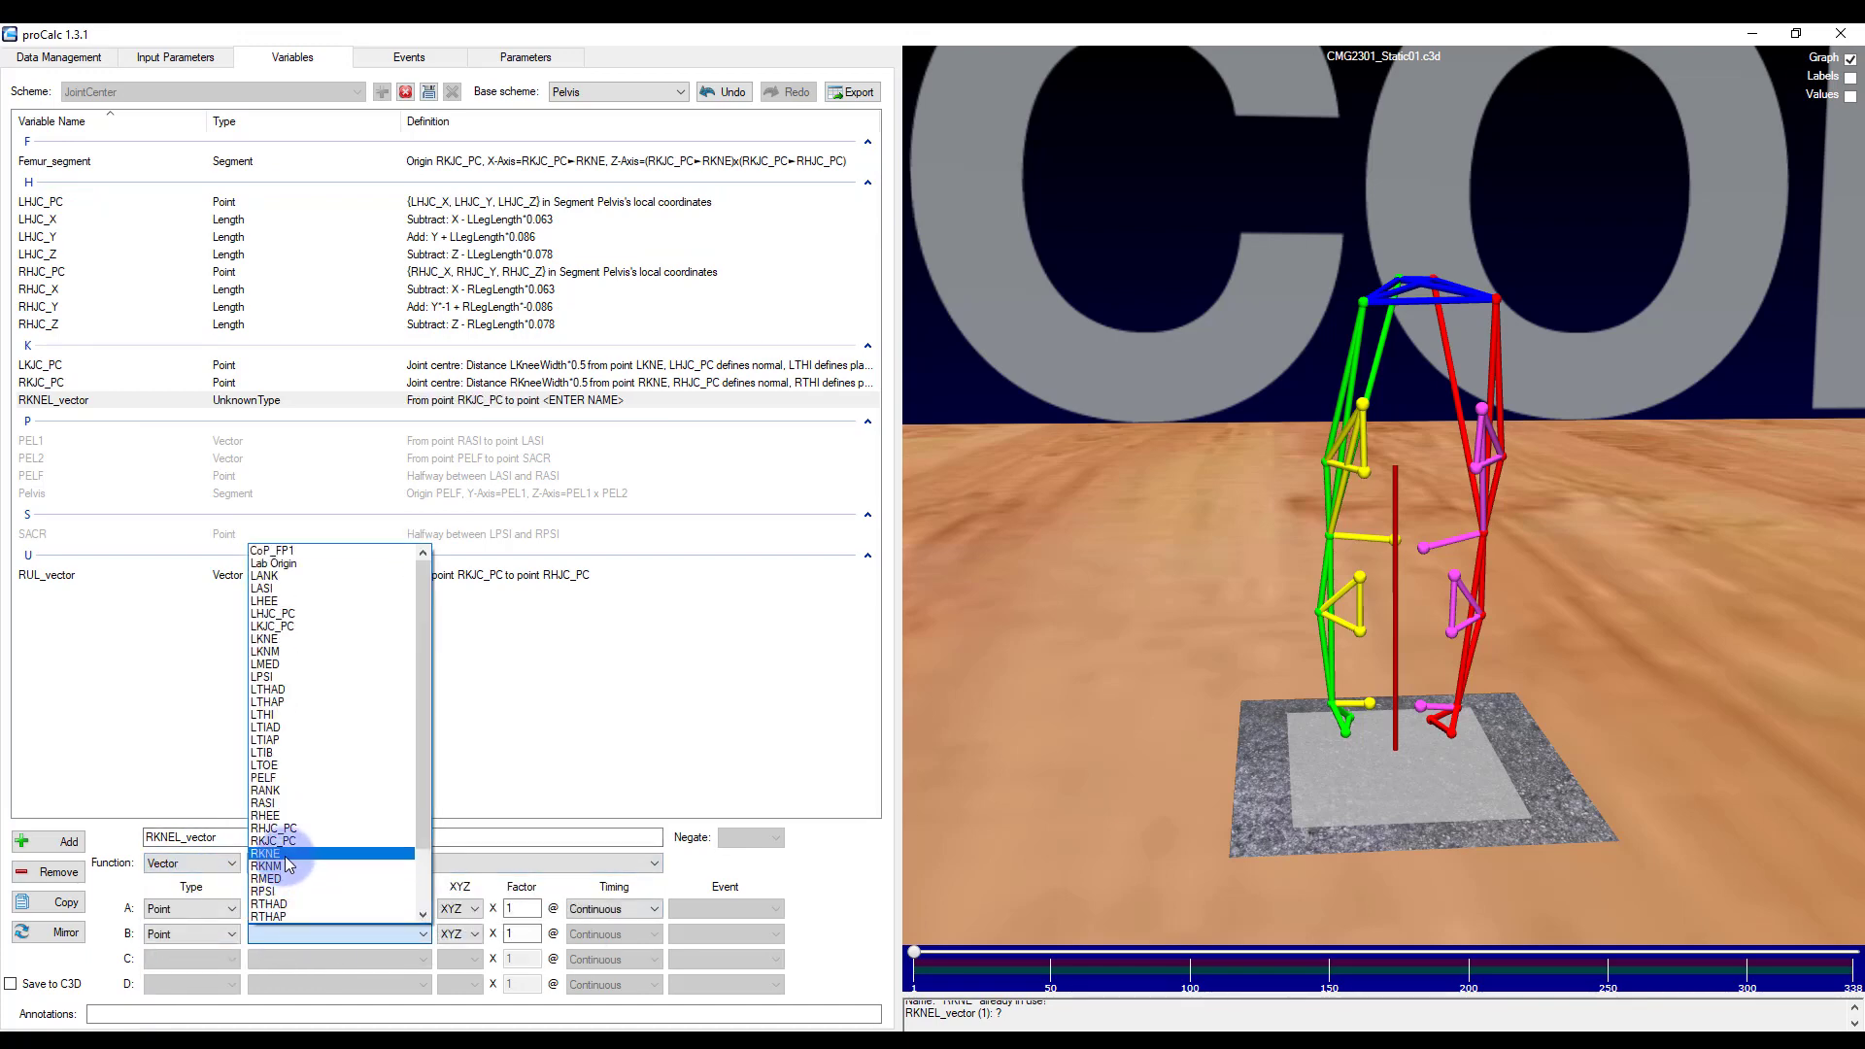
left_click(267, 853)
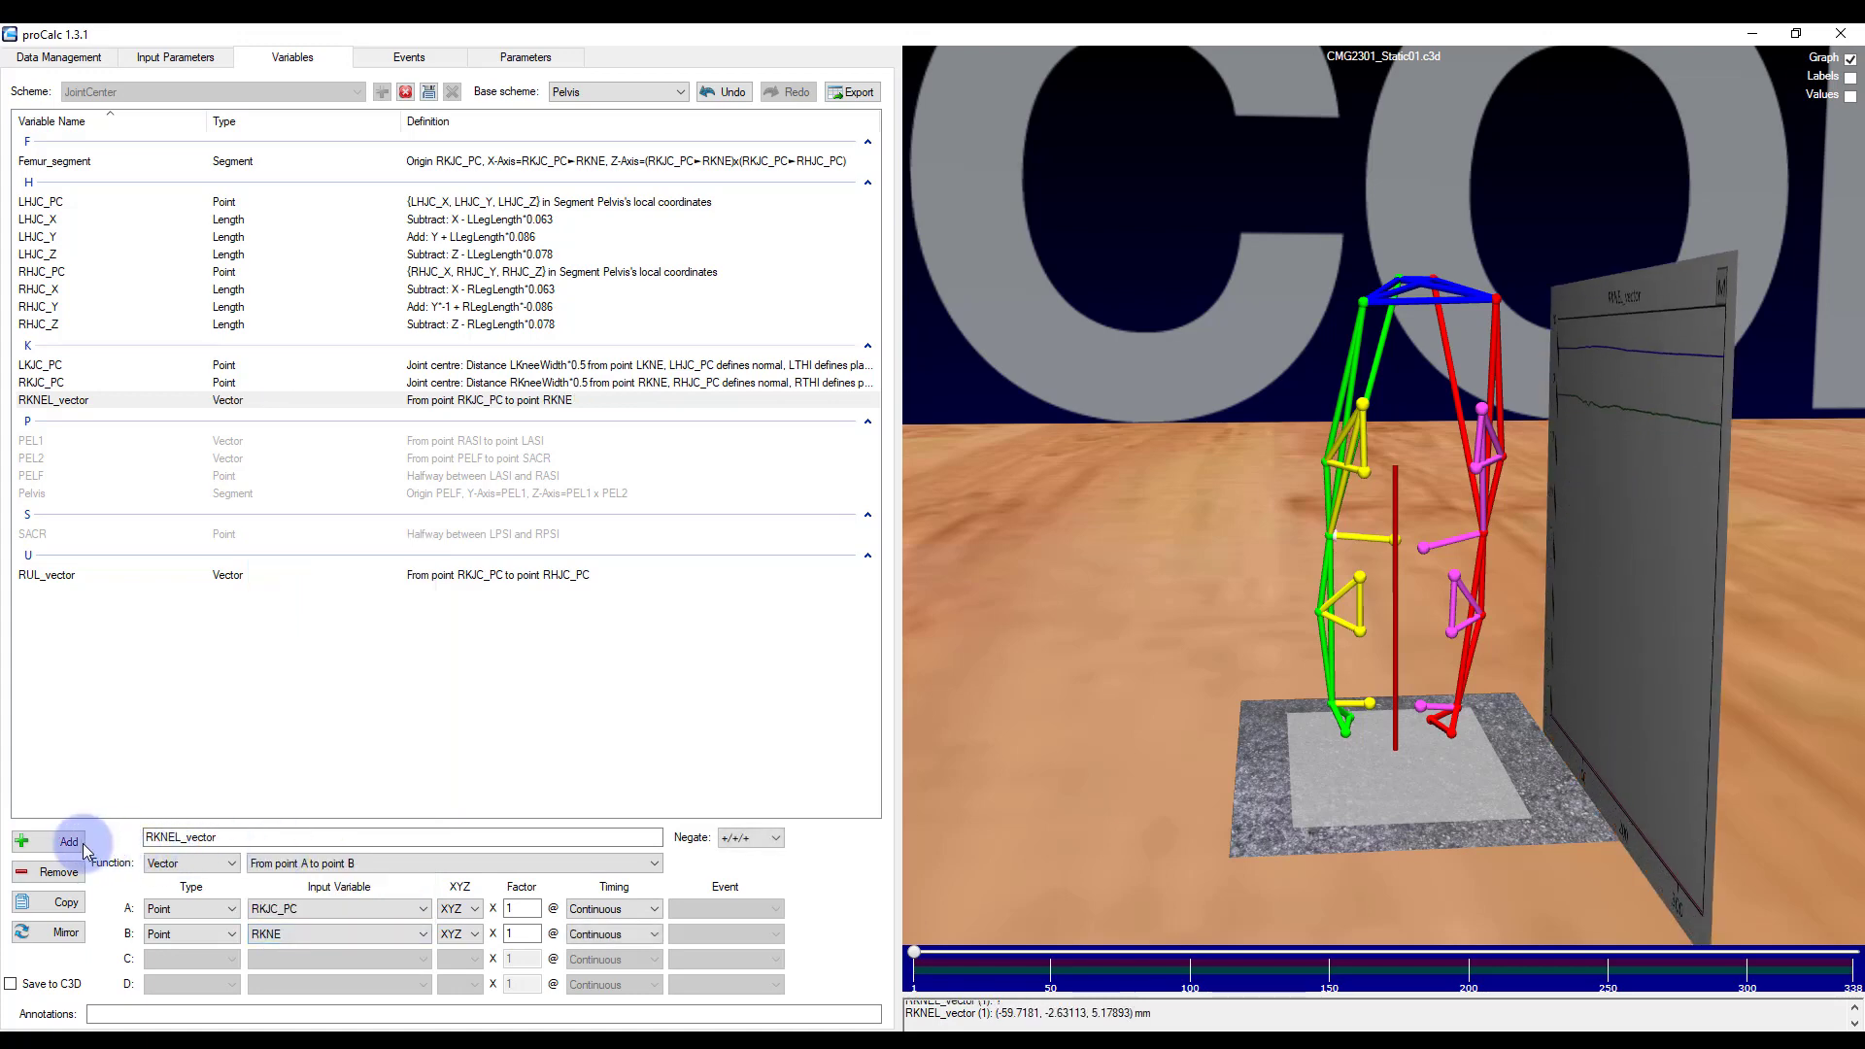
- Add Femur_segment_2 as an 'Origin A, X-Axis=B, Z-Axis=B x C' Segment: RKJC_PC, RKNEL_vector, RUL_vector
left_click(44, 847)
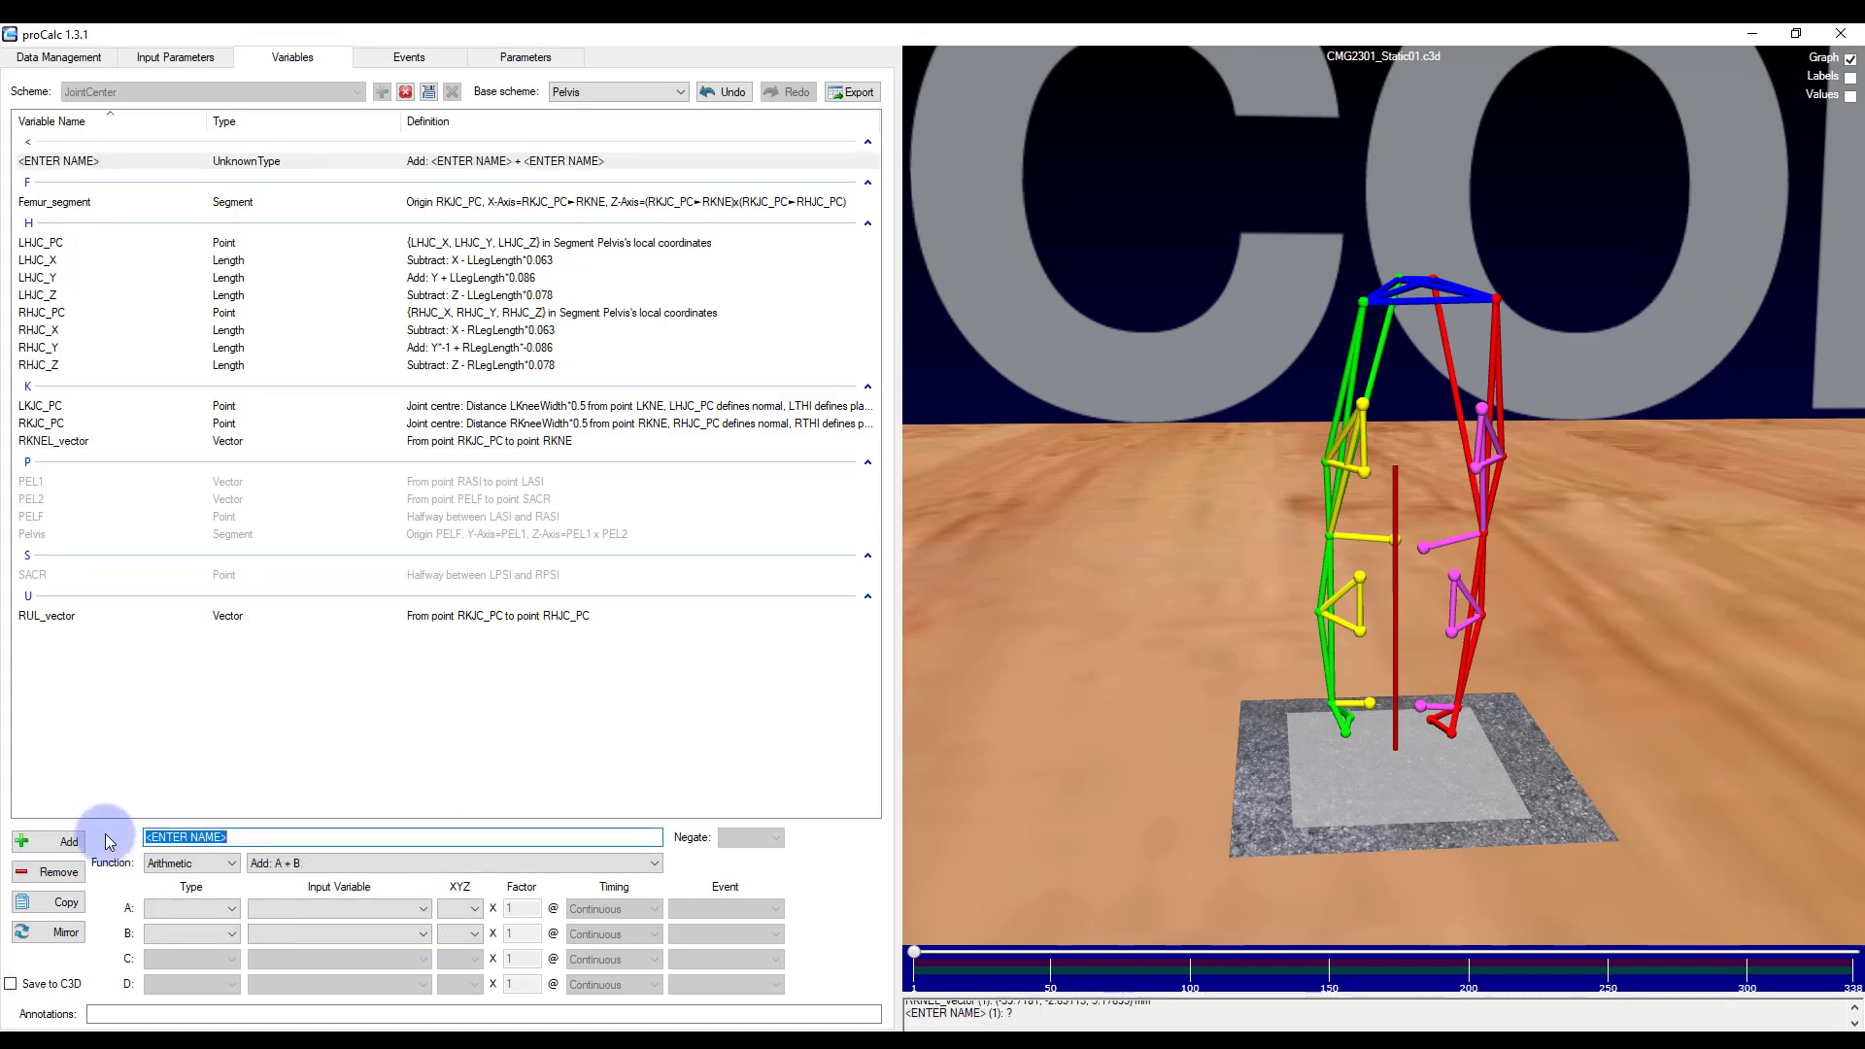
type("Femur_segment_2")
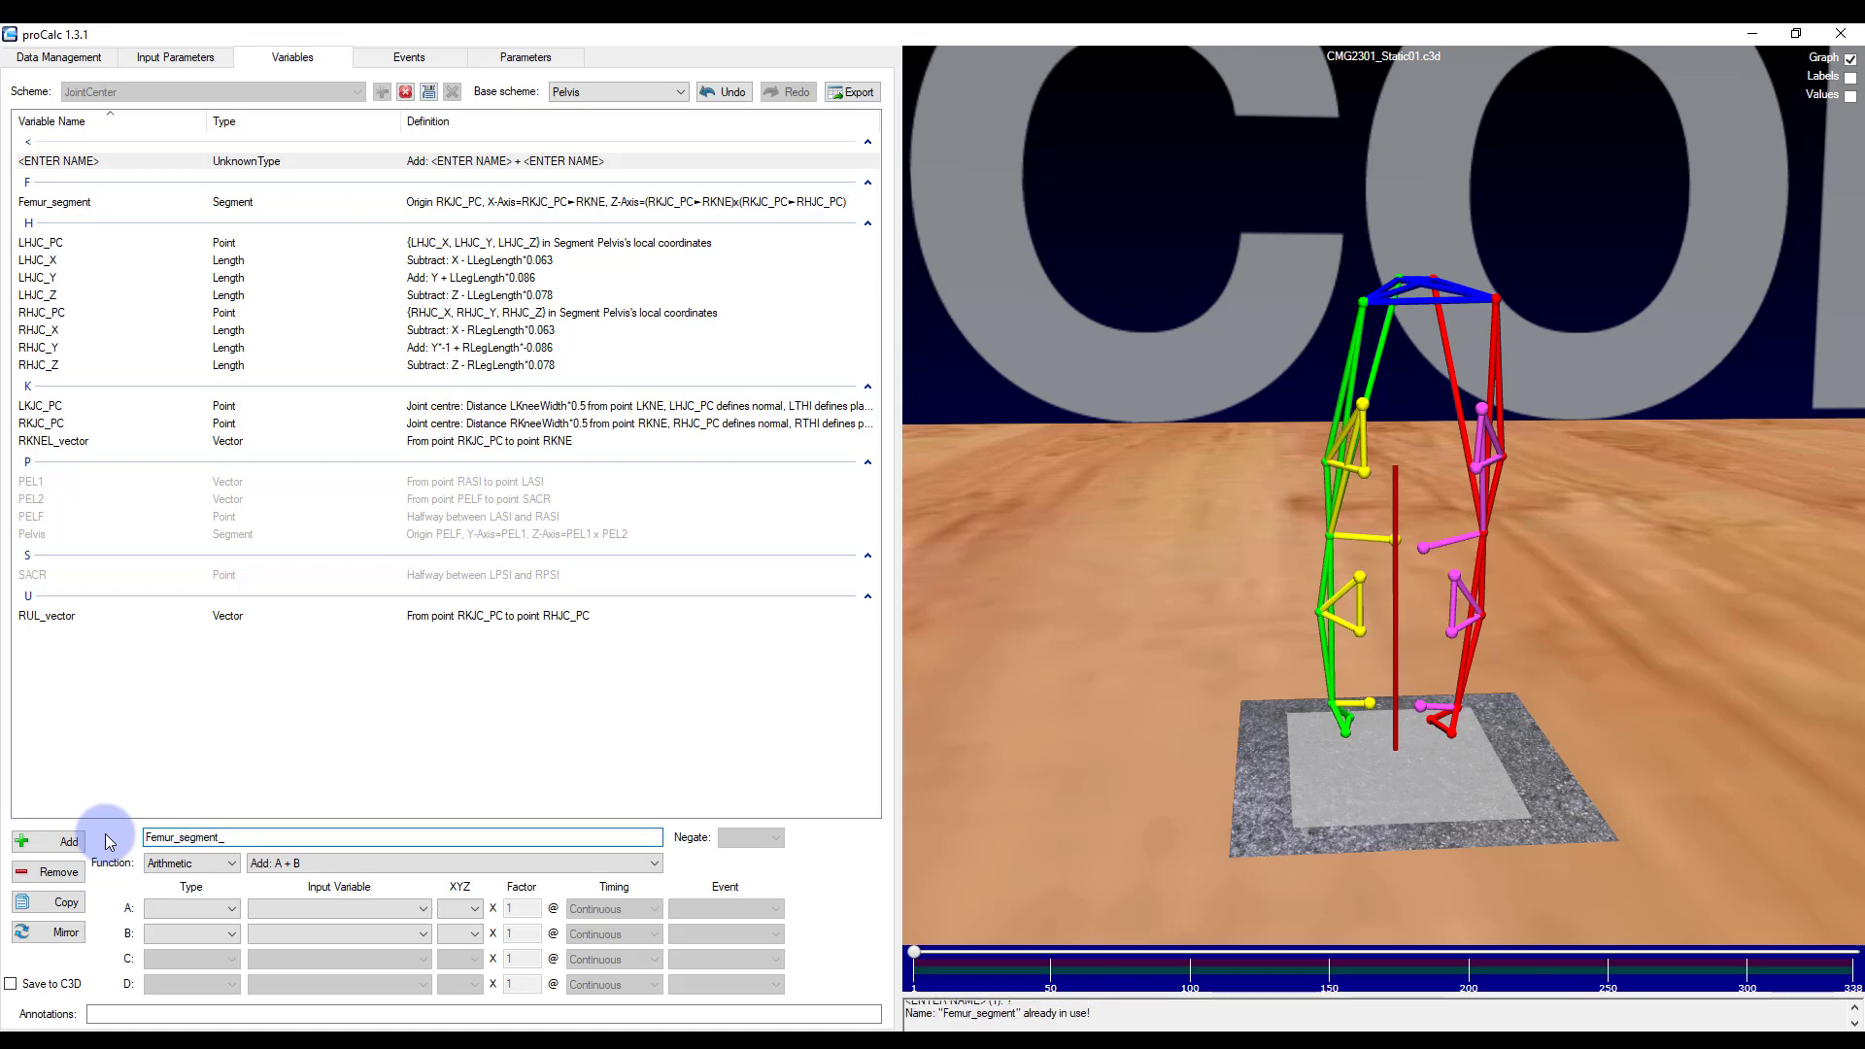
left_click(173, 862)
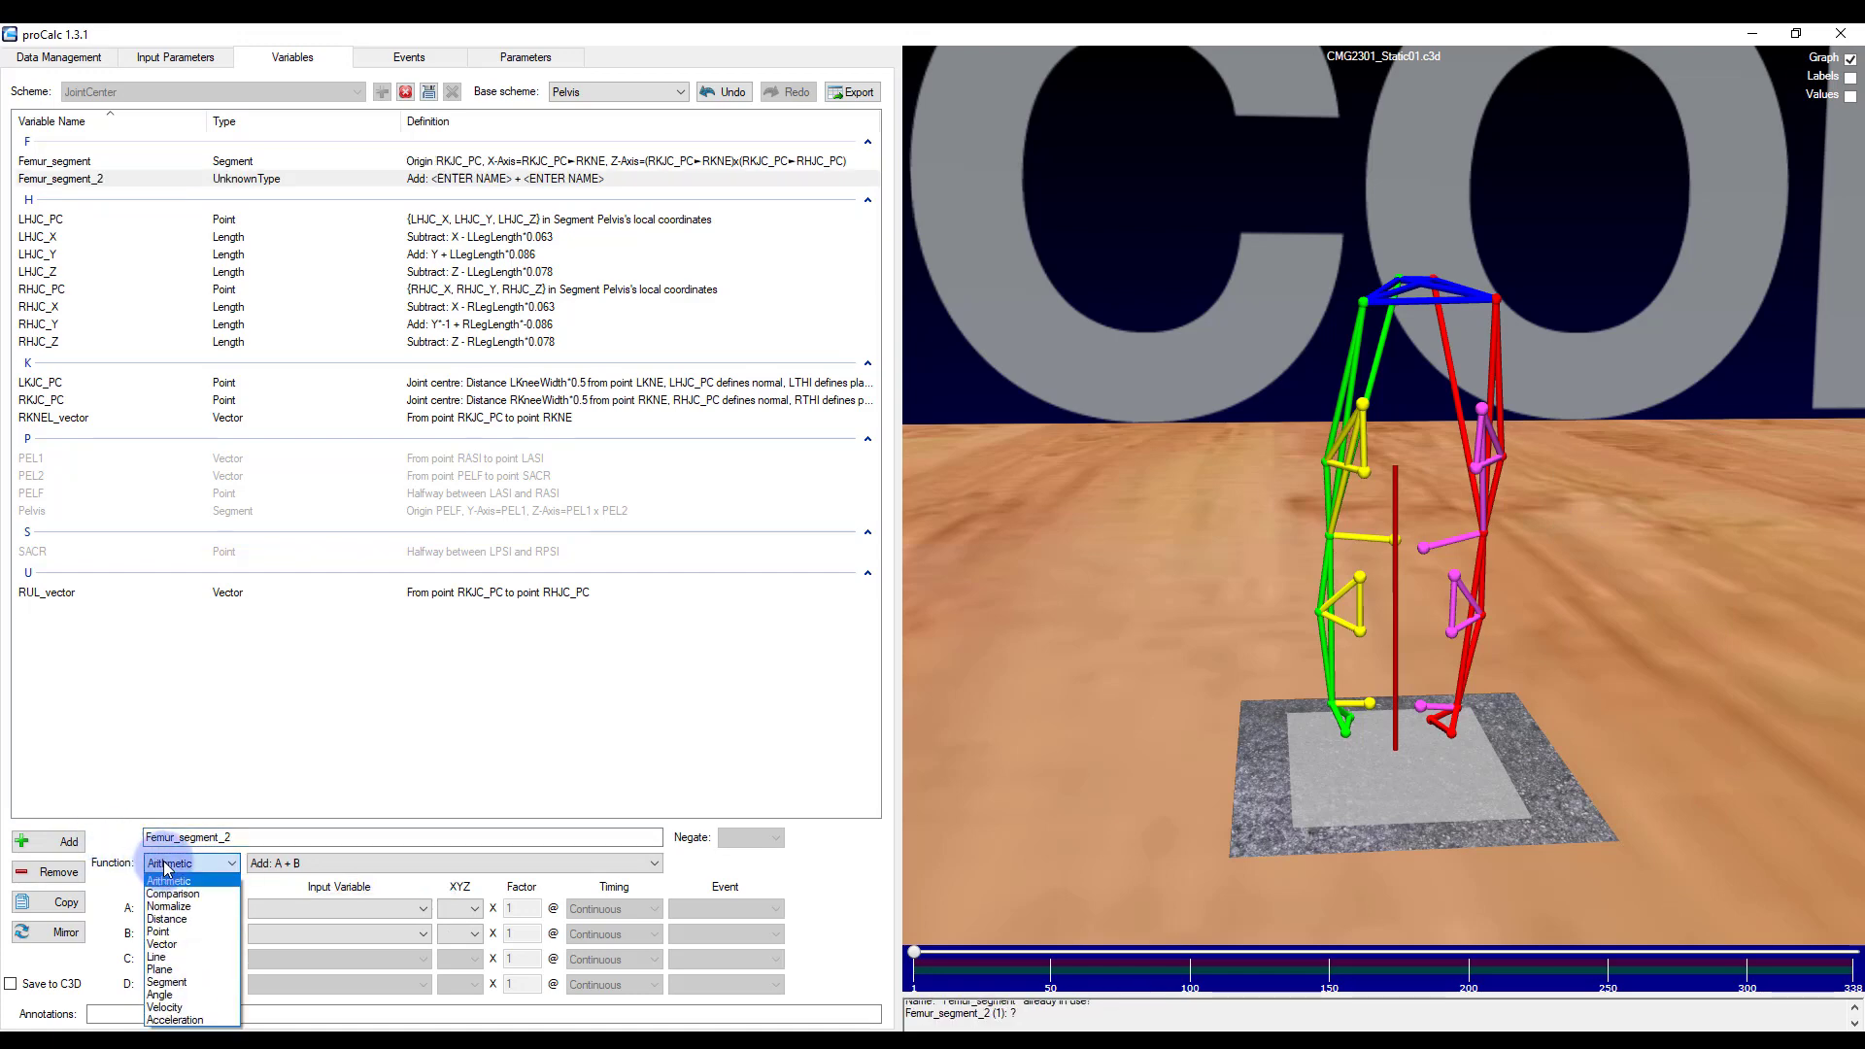
left_click(166, 982)
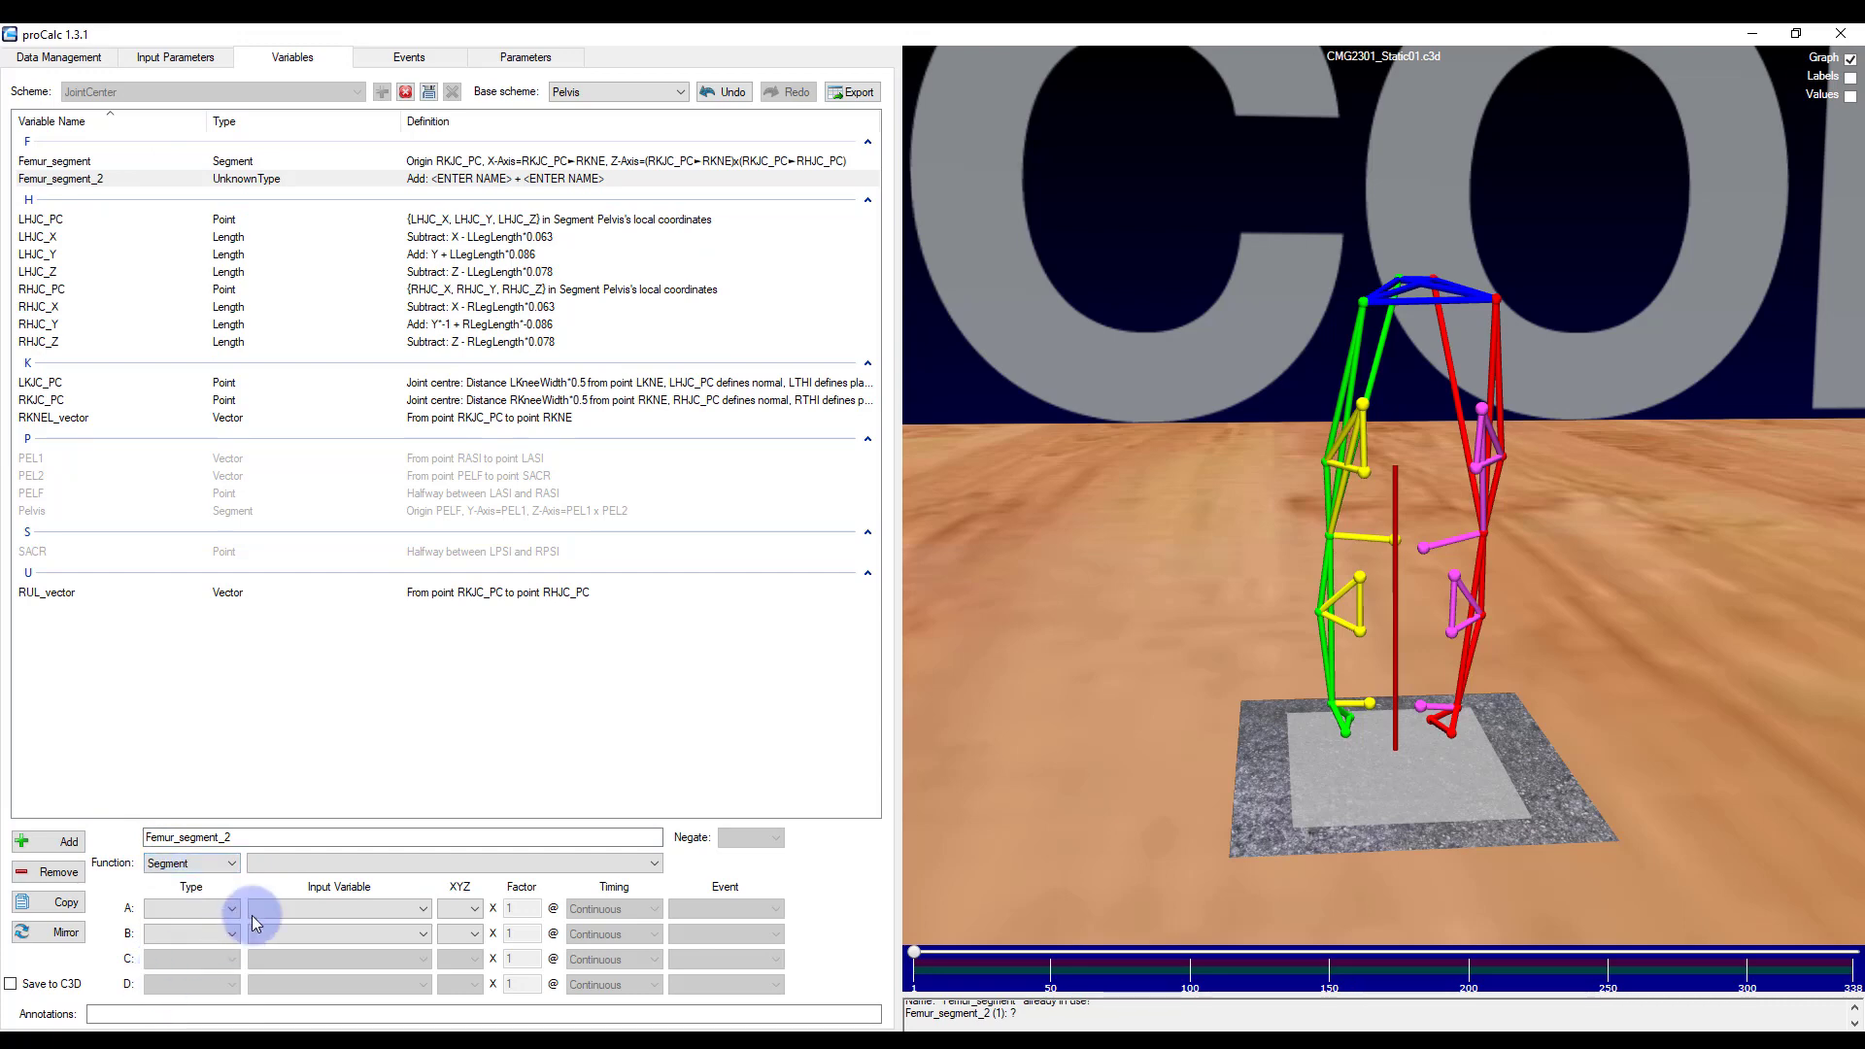
left_click(298, 864)
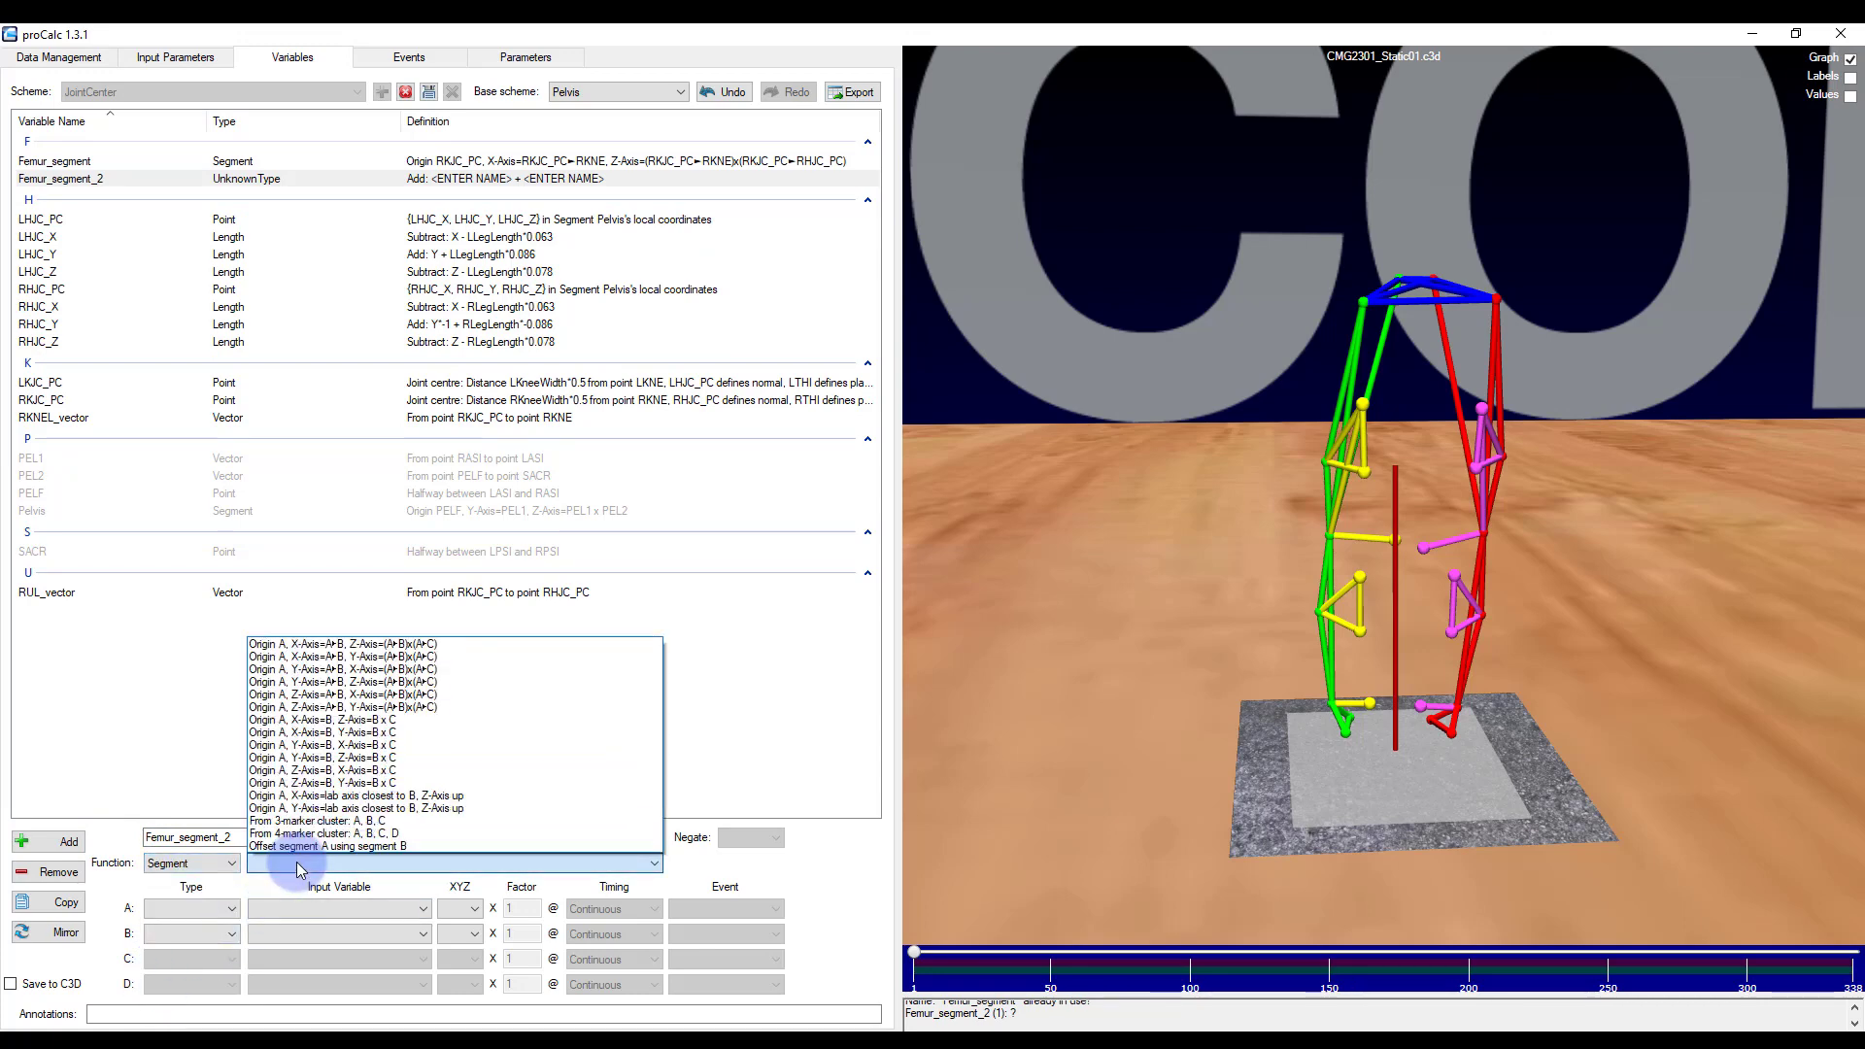
left_click(369, 724)
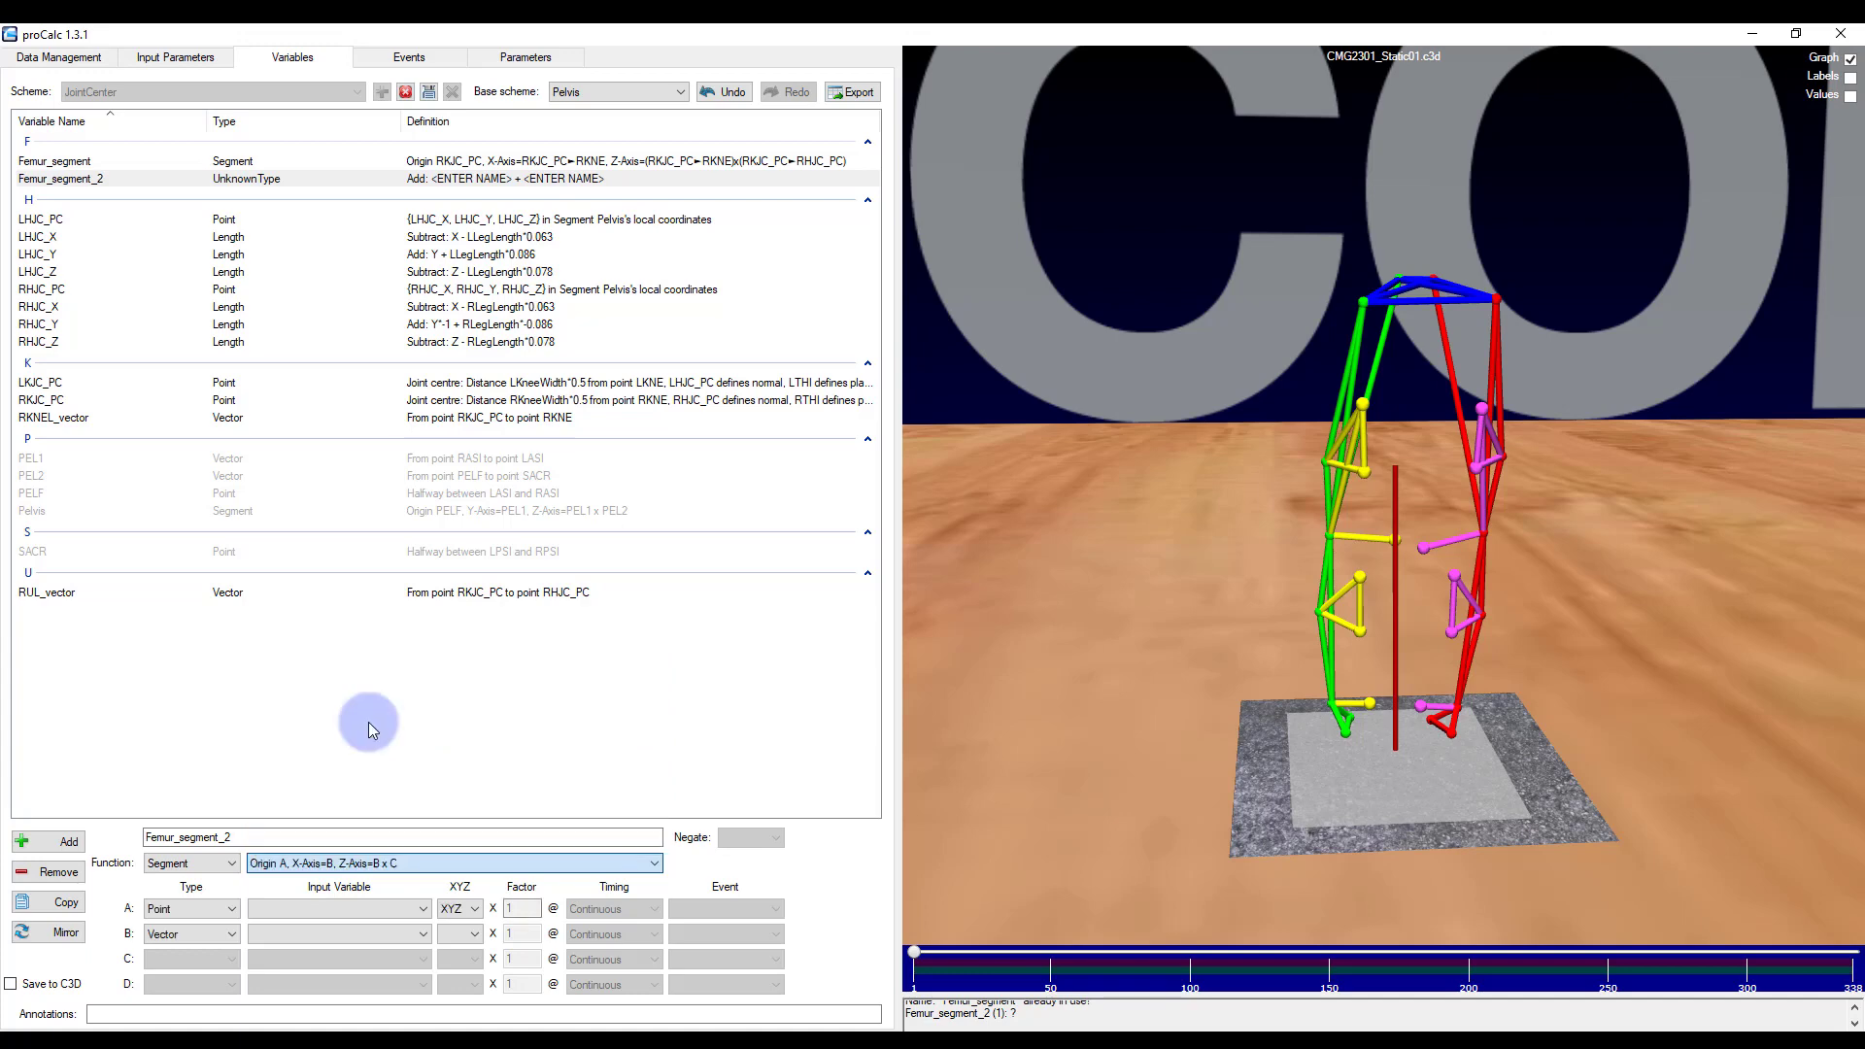
left_click(311, 907)
left_click(311, 820)
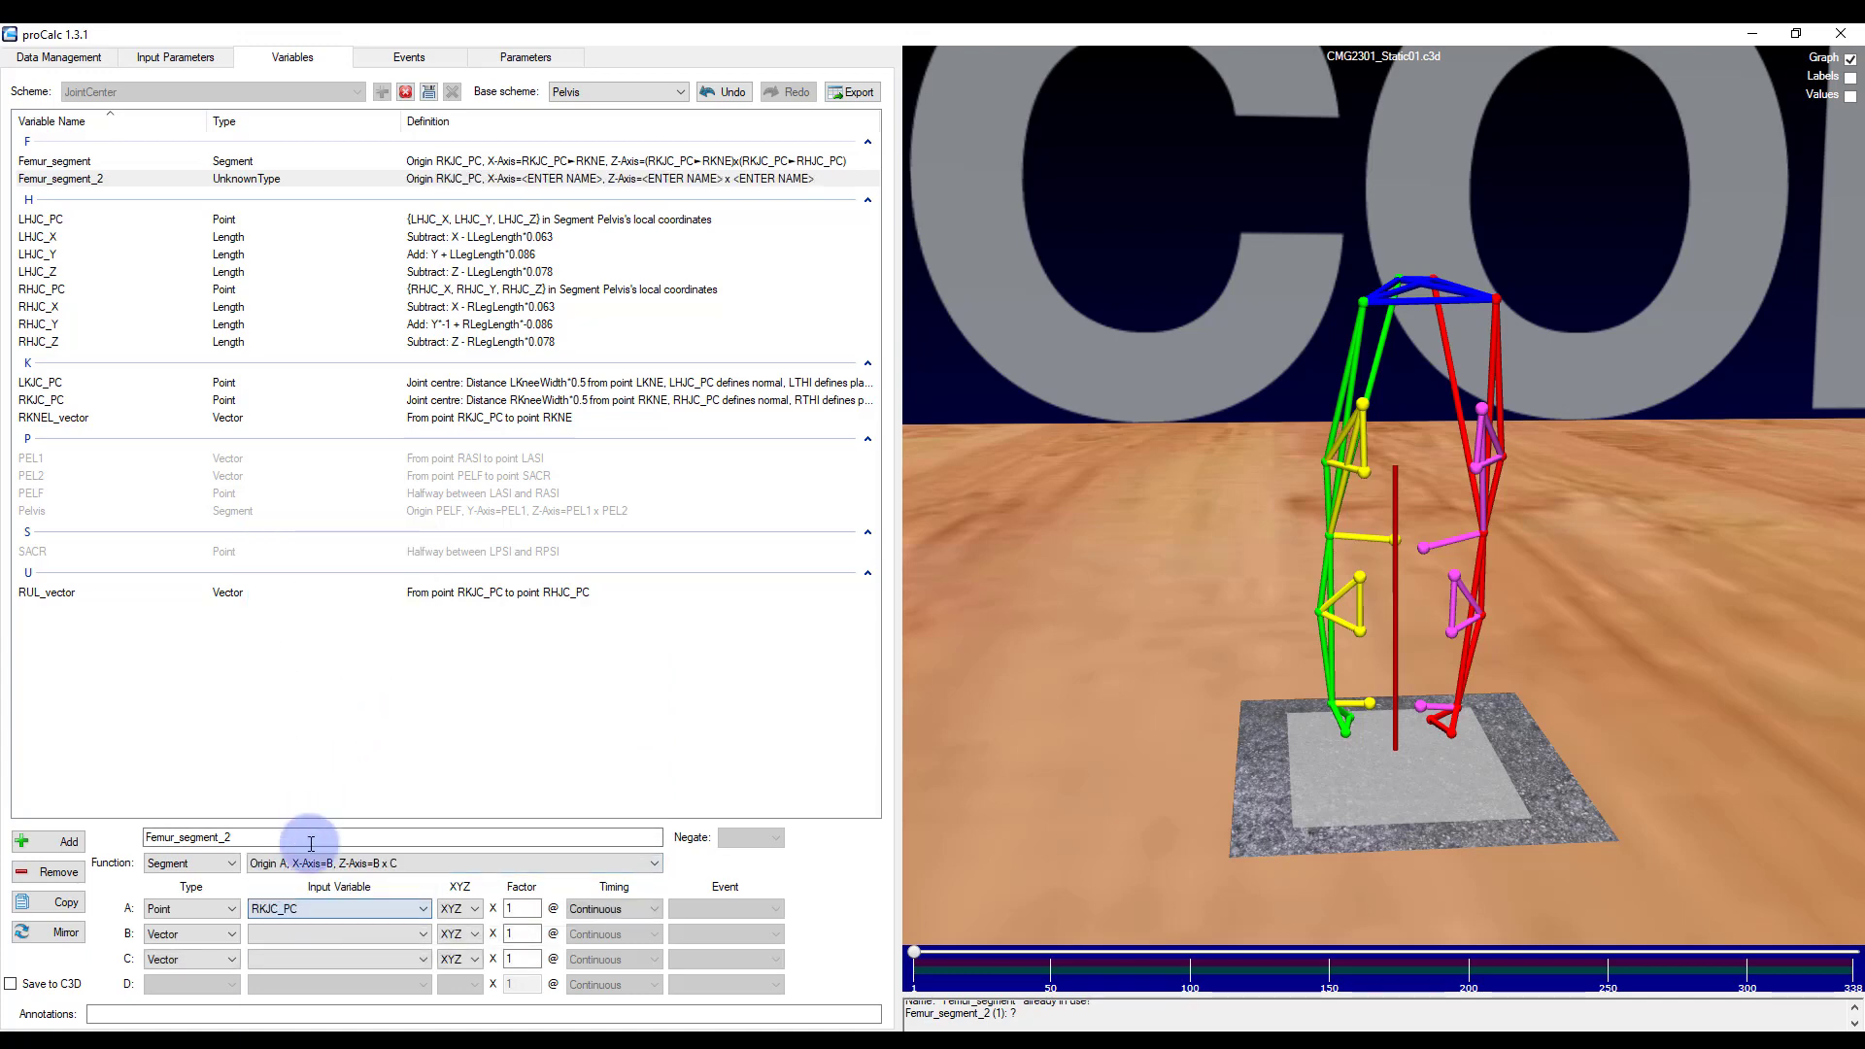
left_click(301, 932)
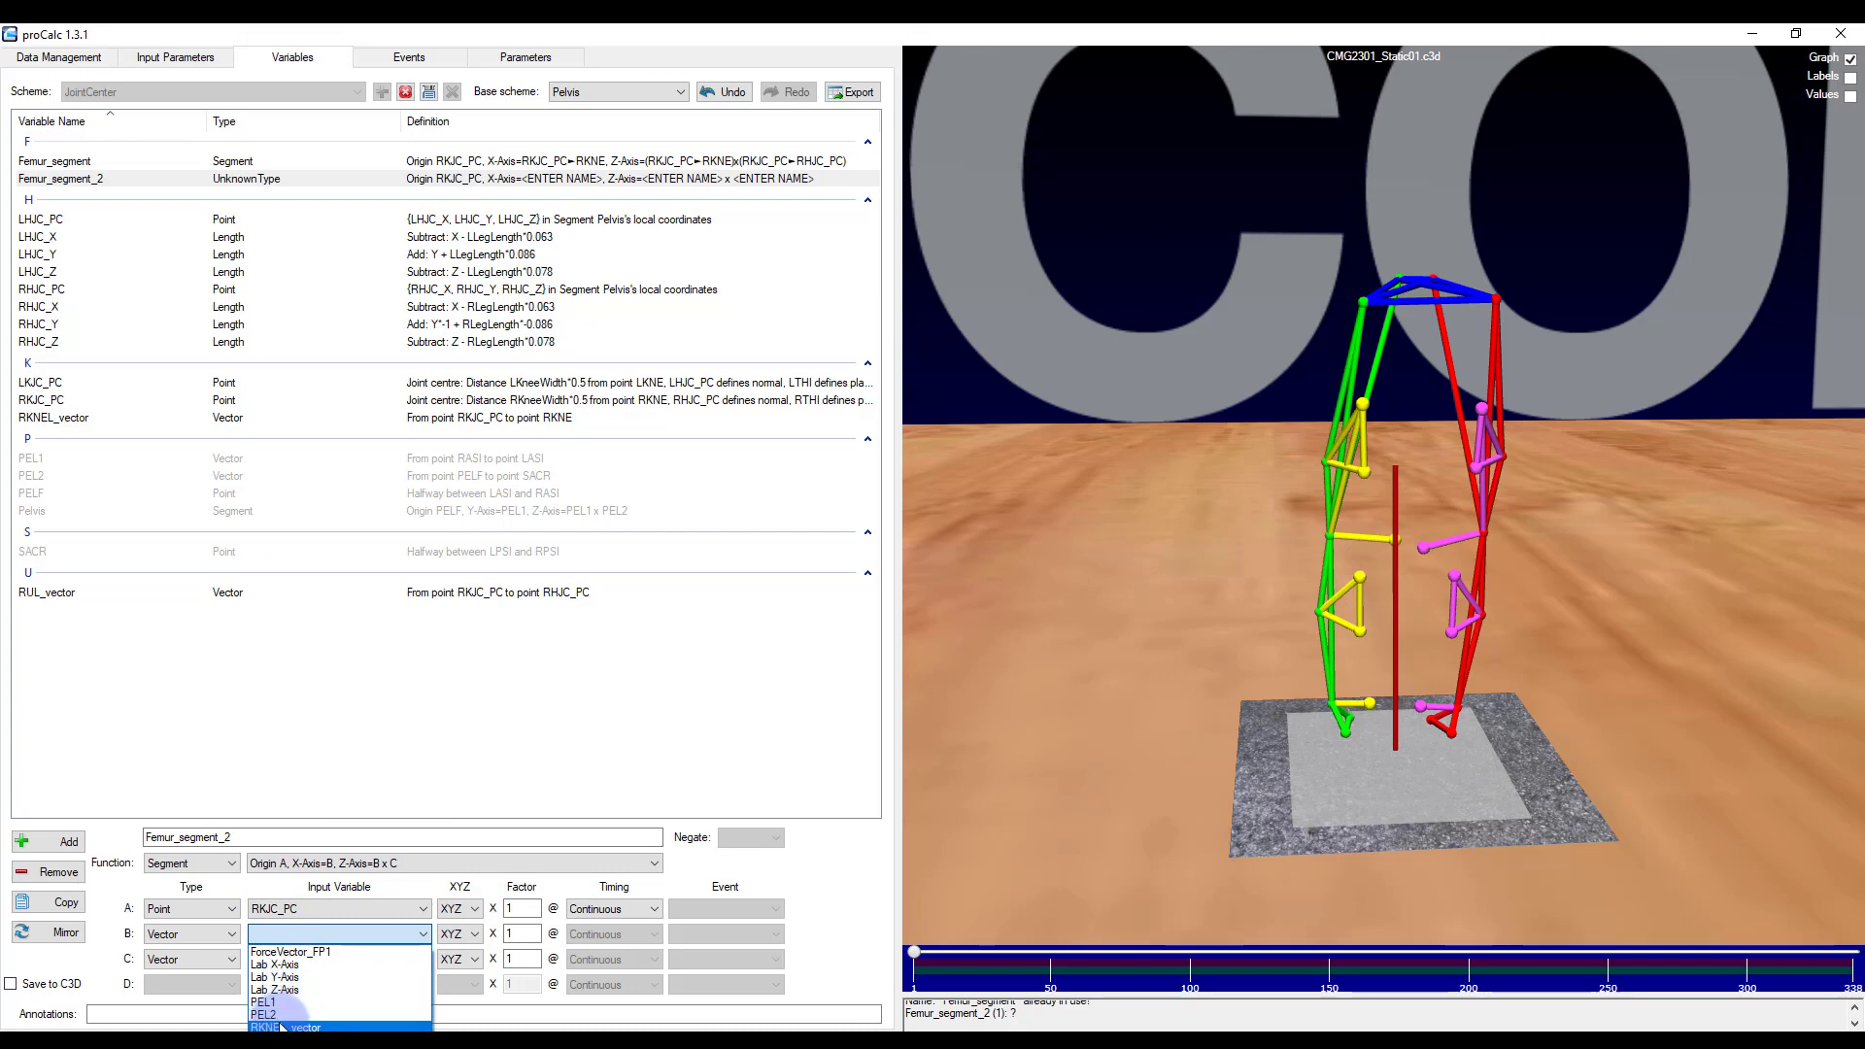
left_click(281, 1027)
left_click(301, 960)
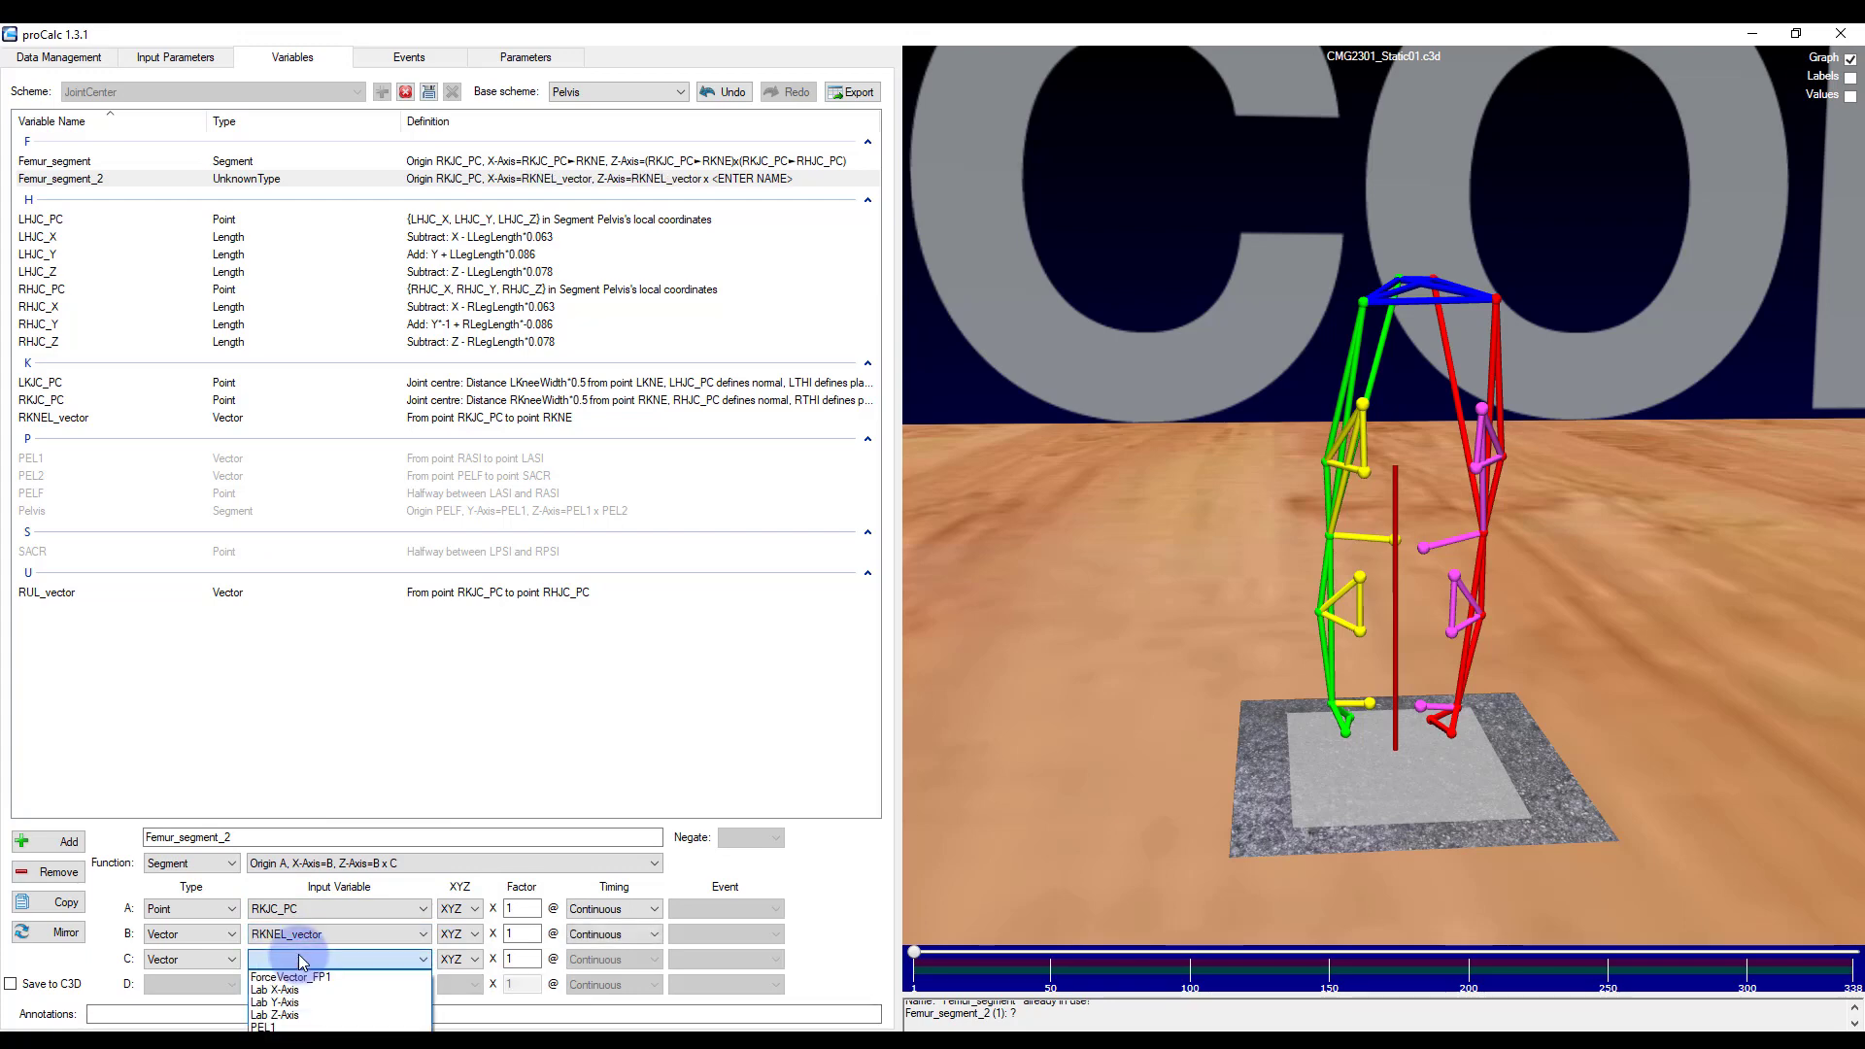
left_click(291, 959)
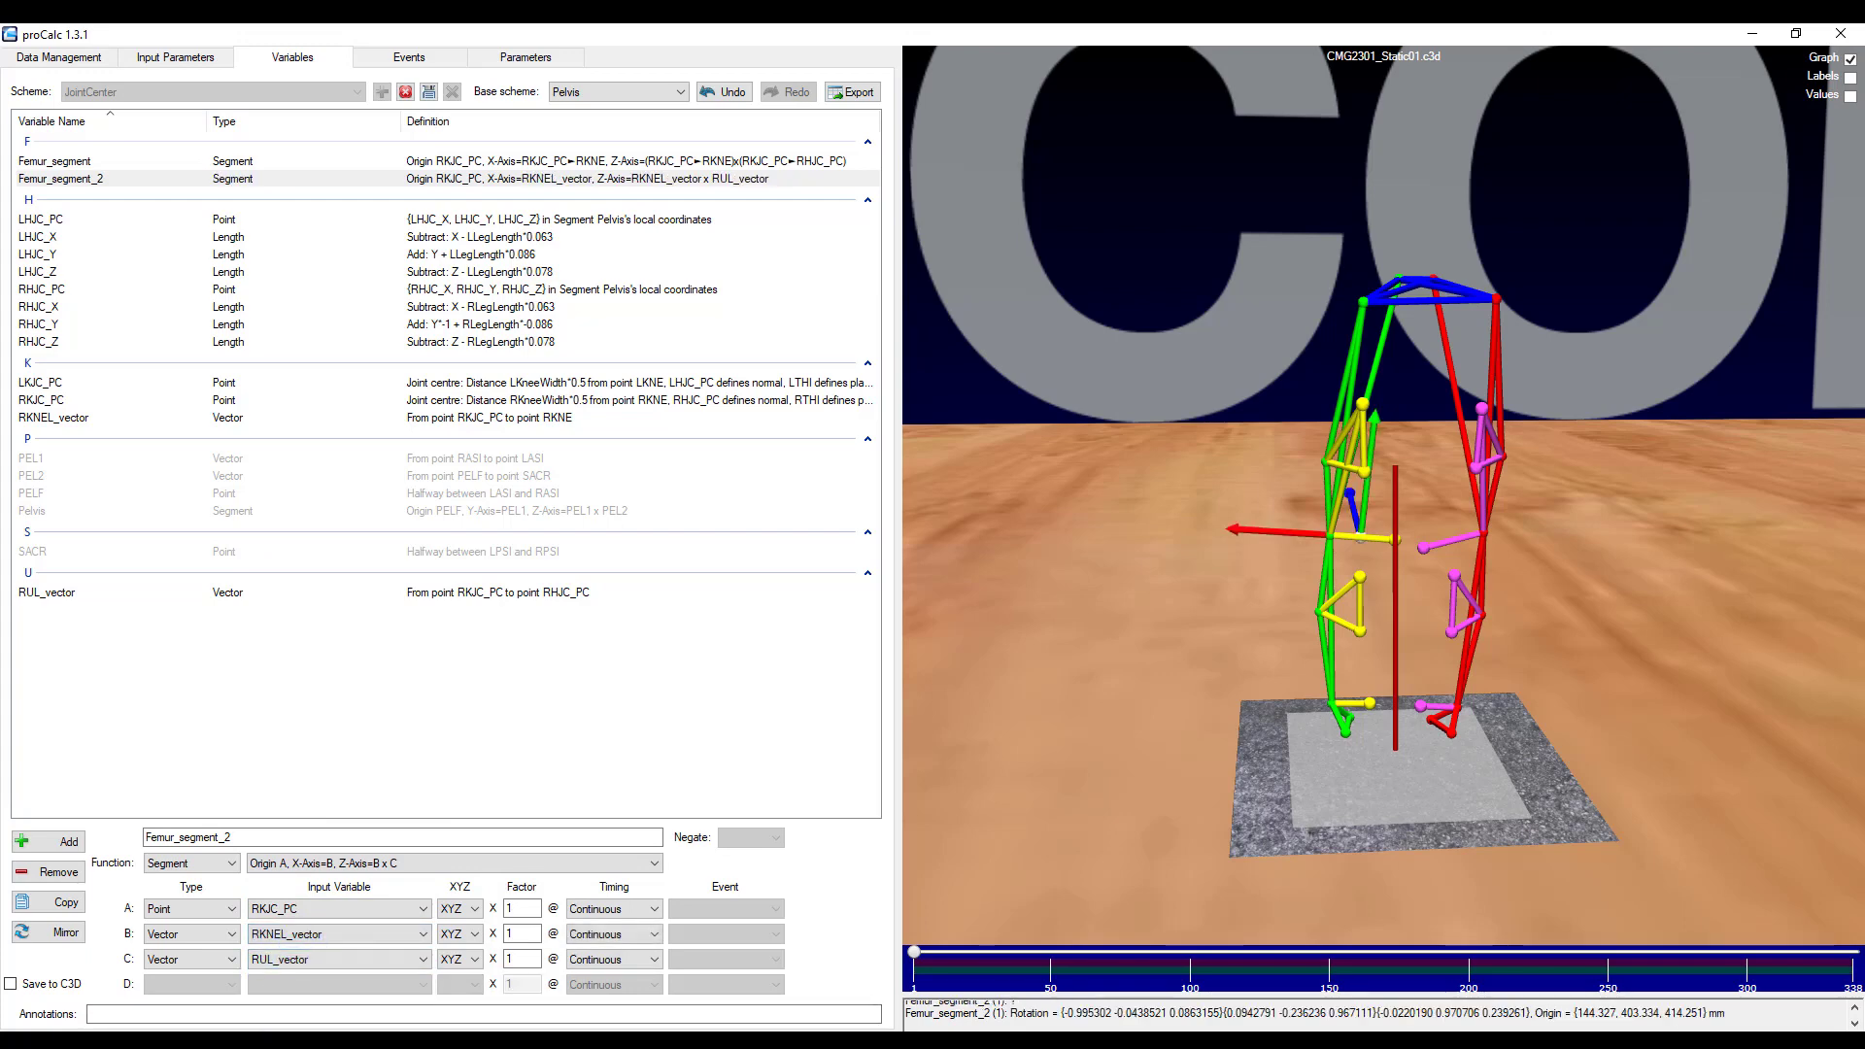
- Set Femur_segment_2's B to RUL_vector, C to RKNEL_vector, with 'Origin A, Z-Axis=B, X-Axis=B x C'
left_click(86, 162)
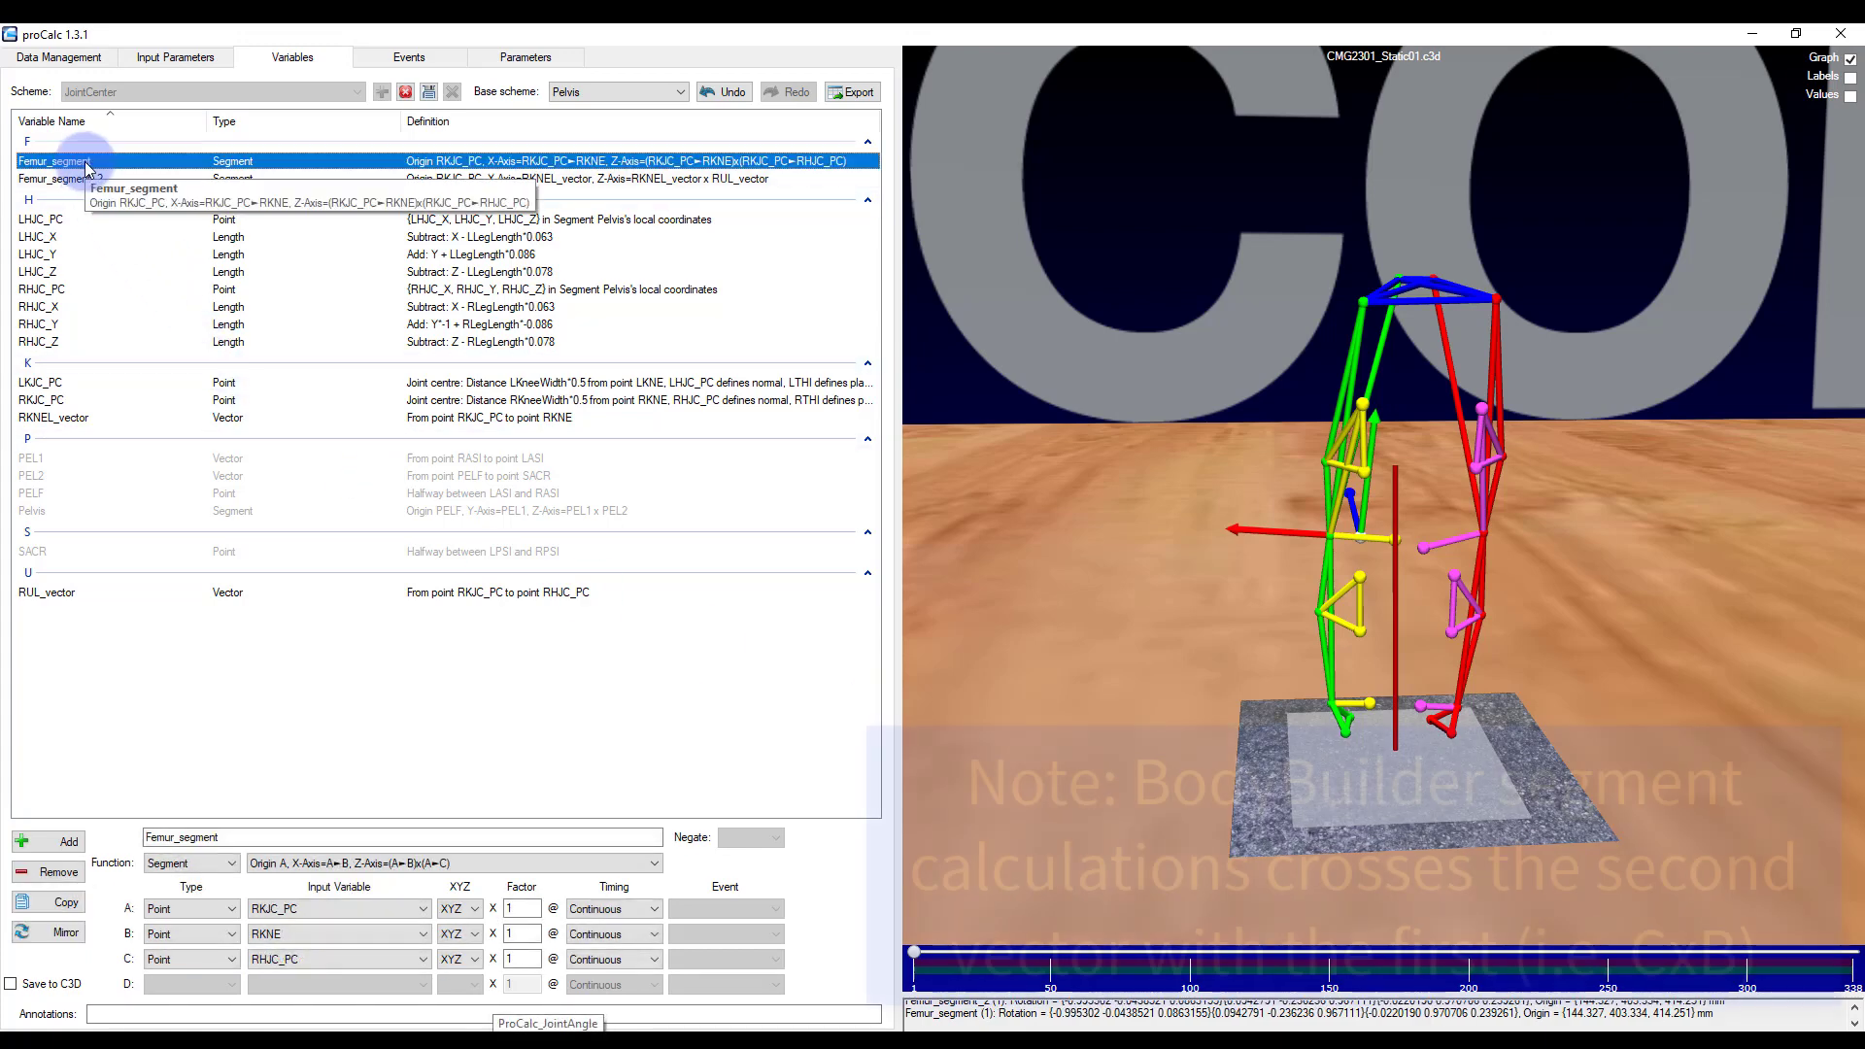
left_click(86, 181)
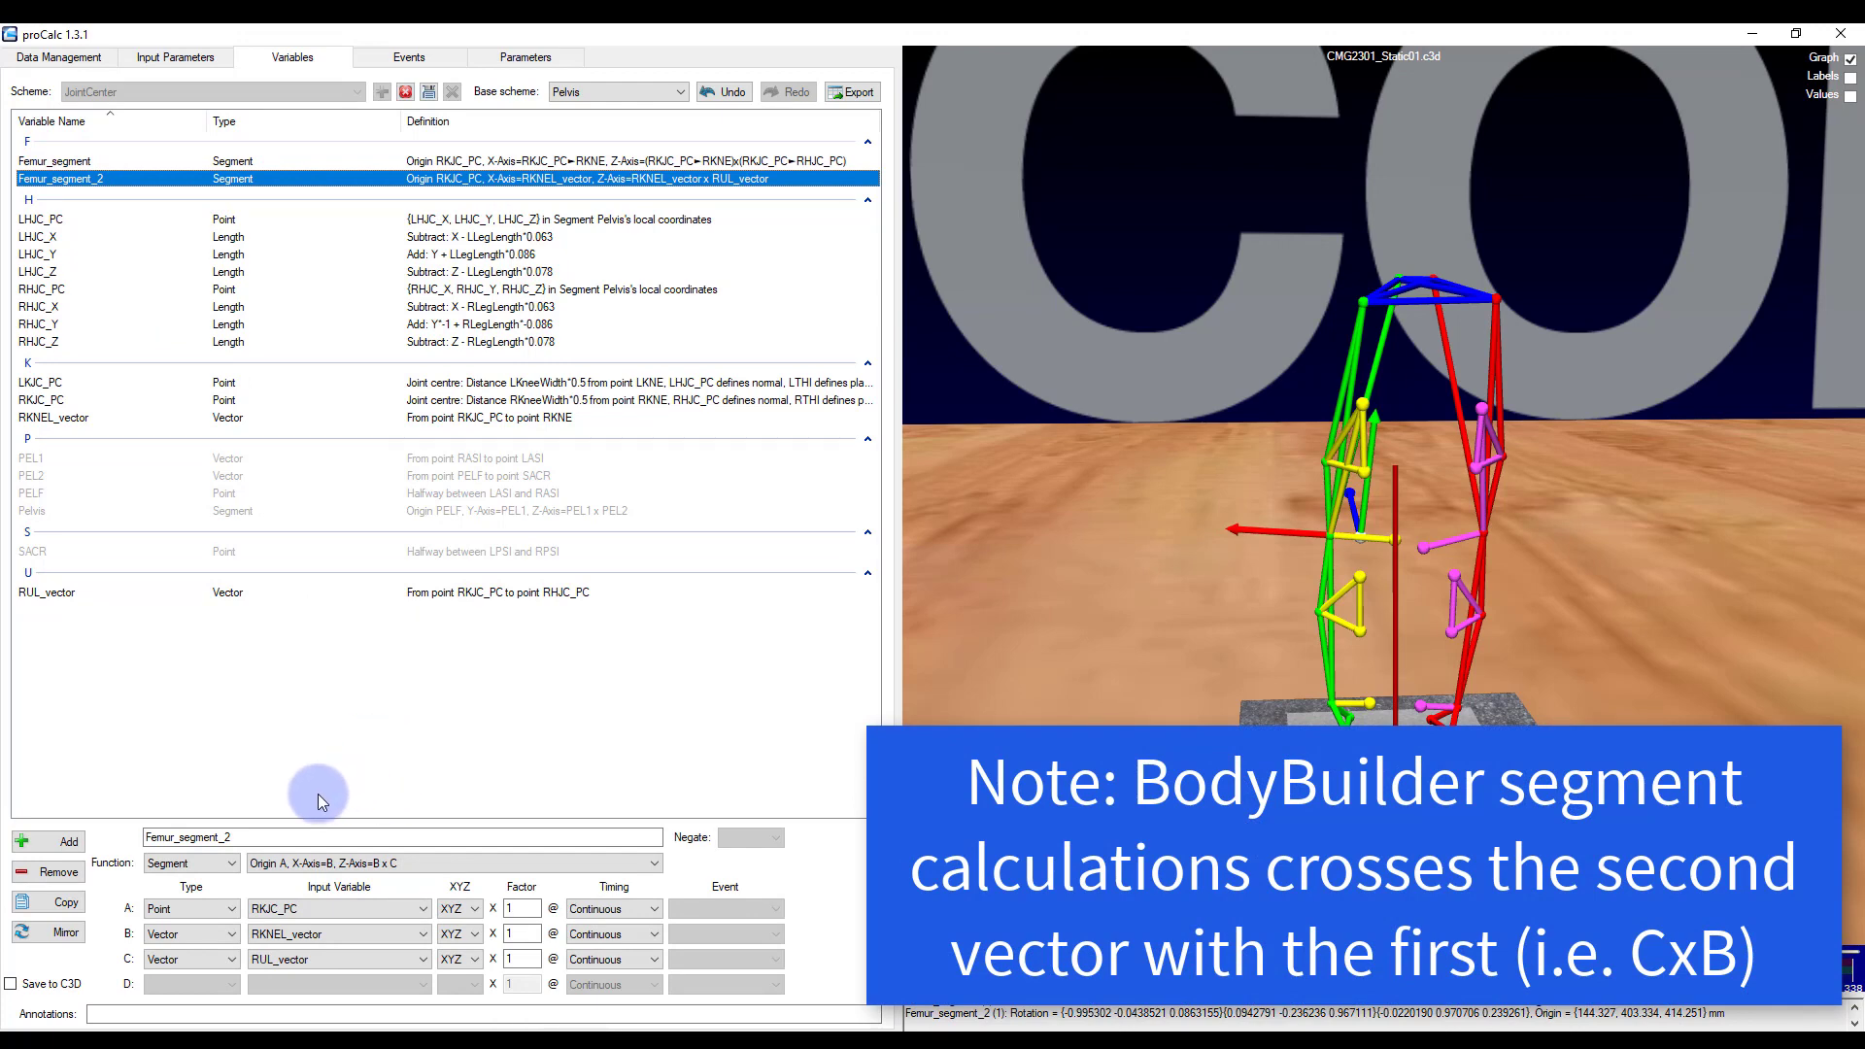
left_click(340, 932)
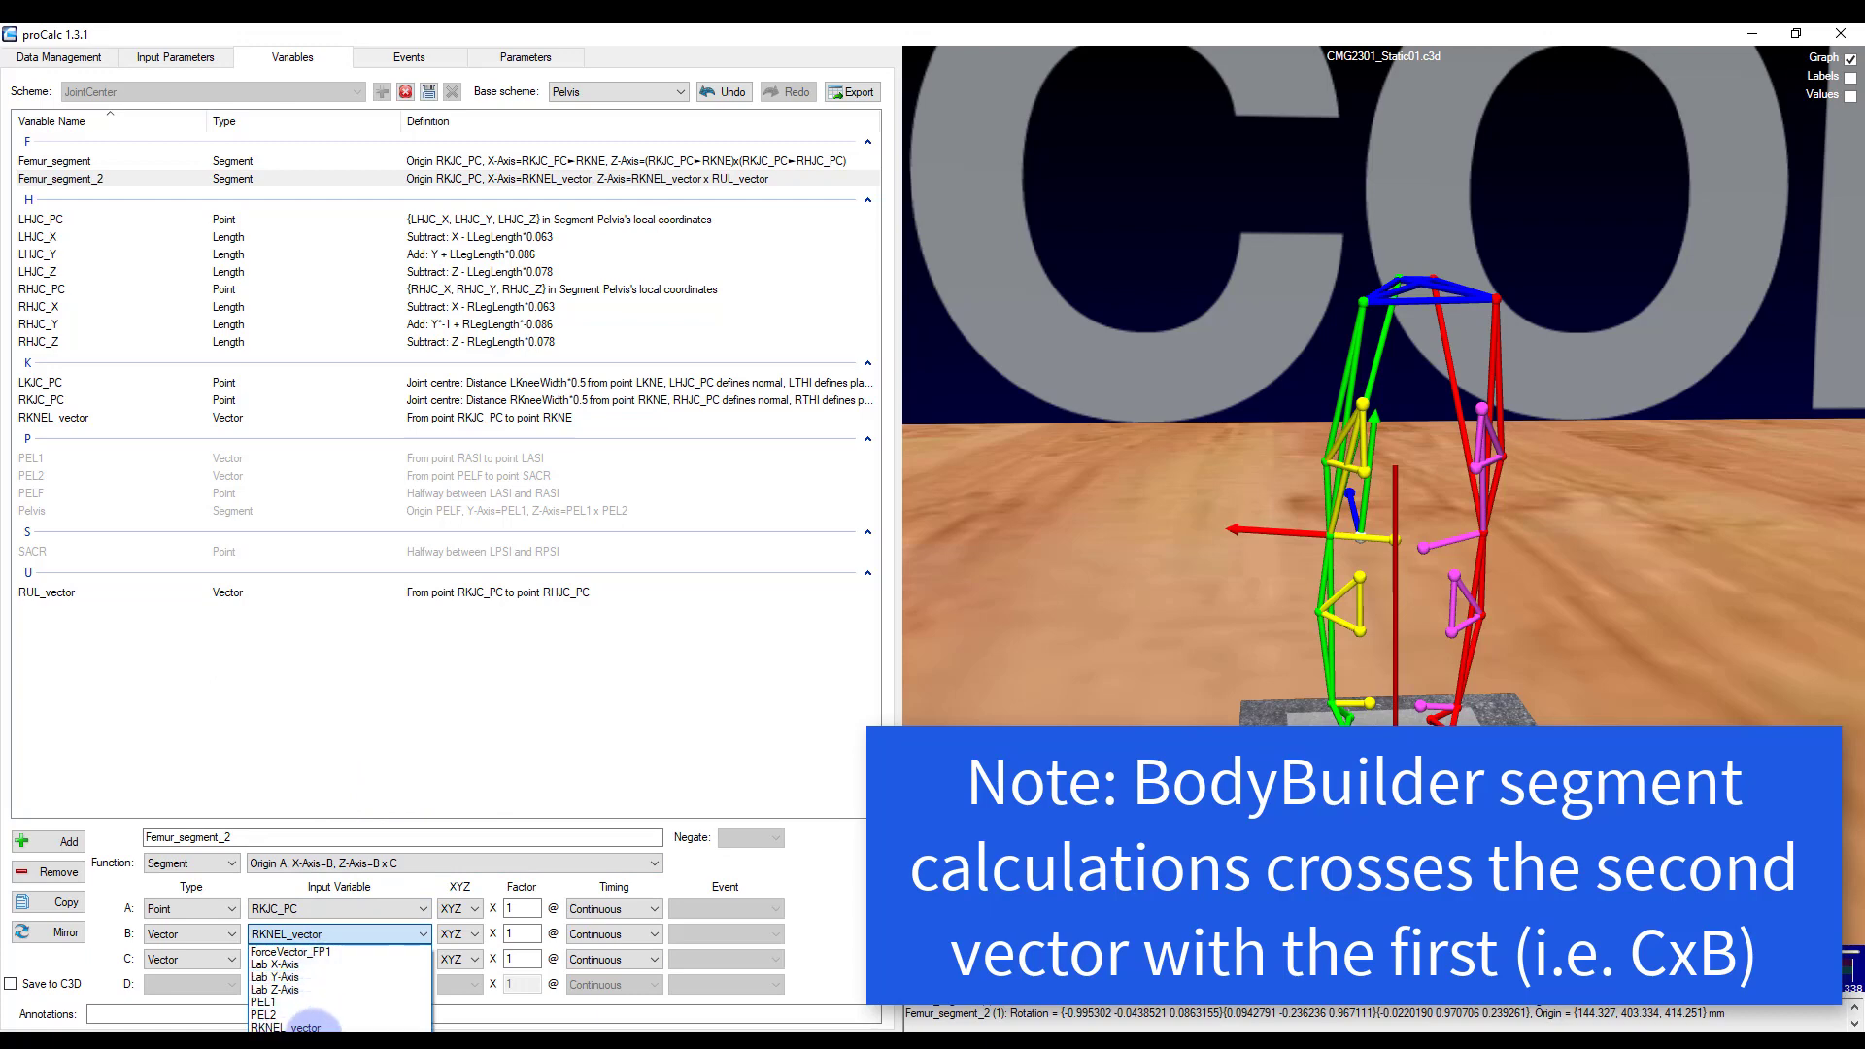
left_click(313, 1001)
left_click(318, 960)
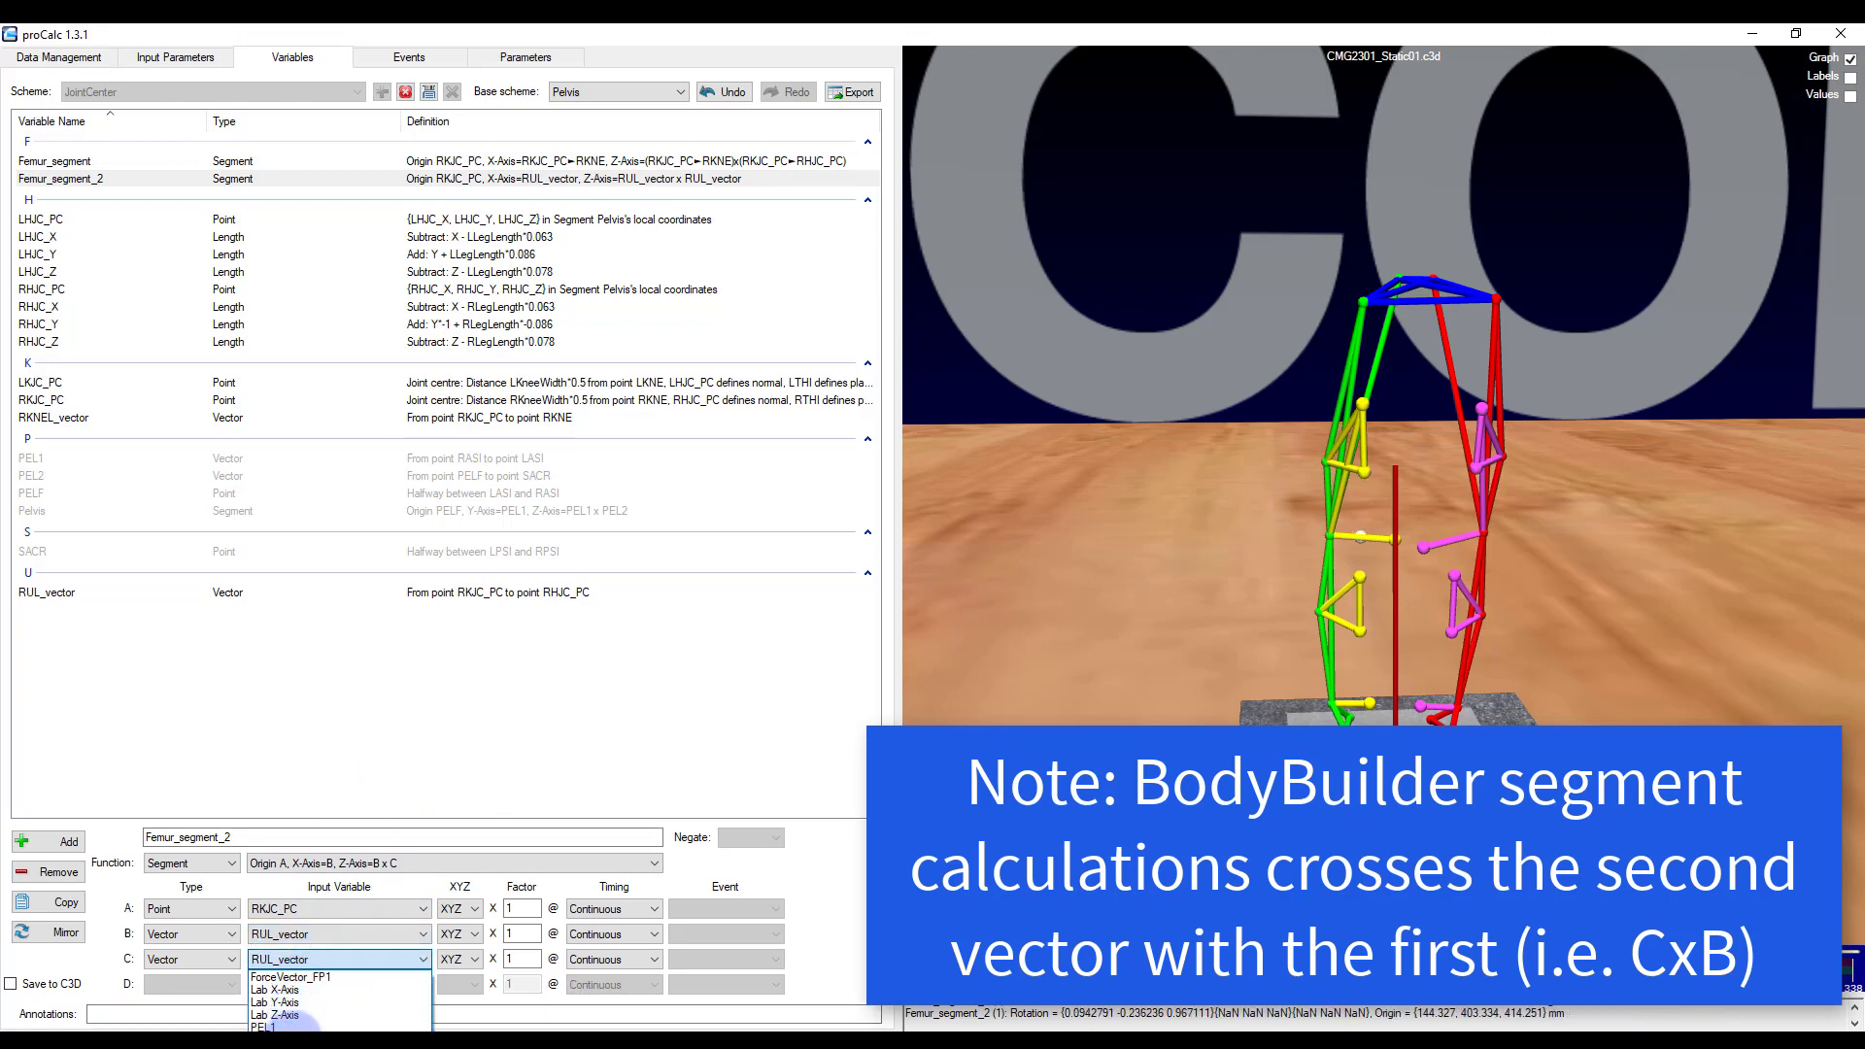
scroll(291, 1016, "down", 2)
left_click(291, 1016)
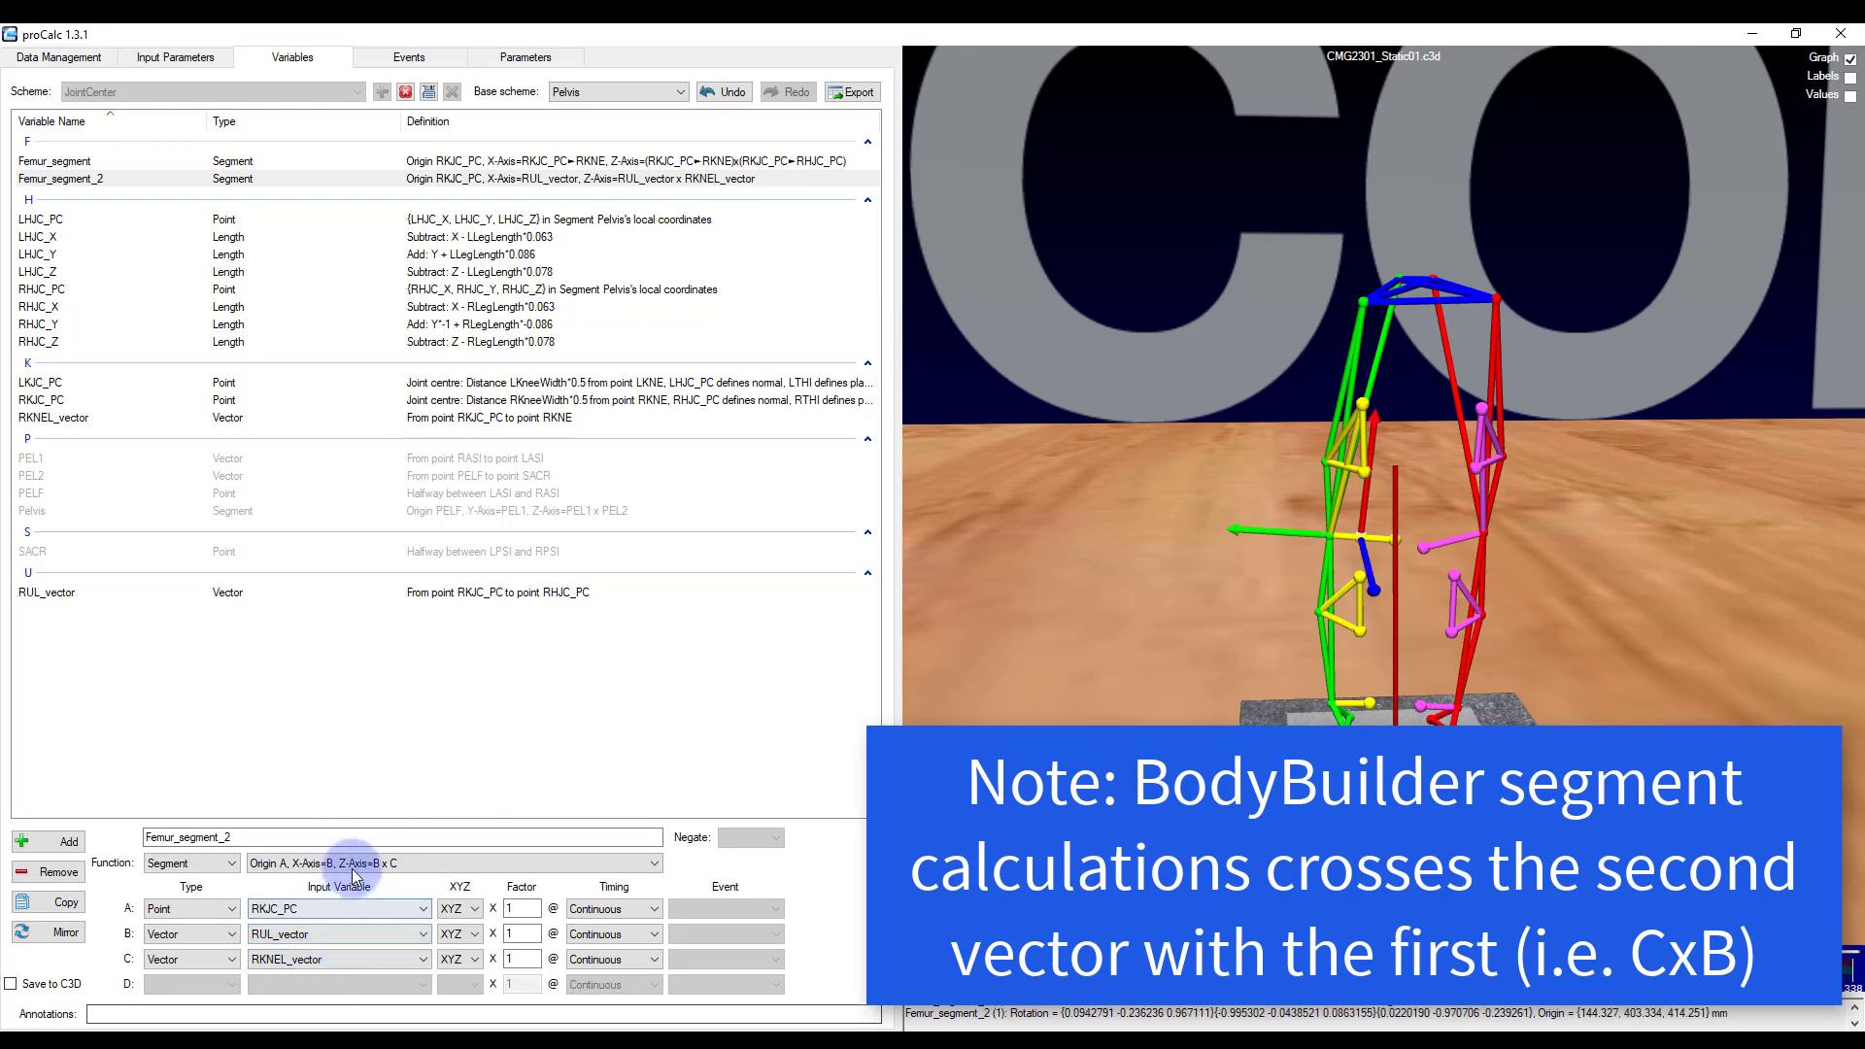
left_click(355, 864)
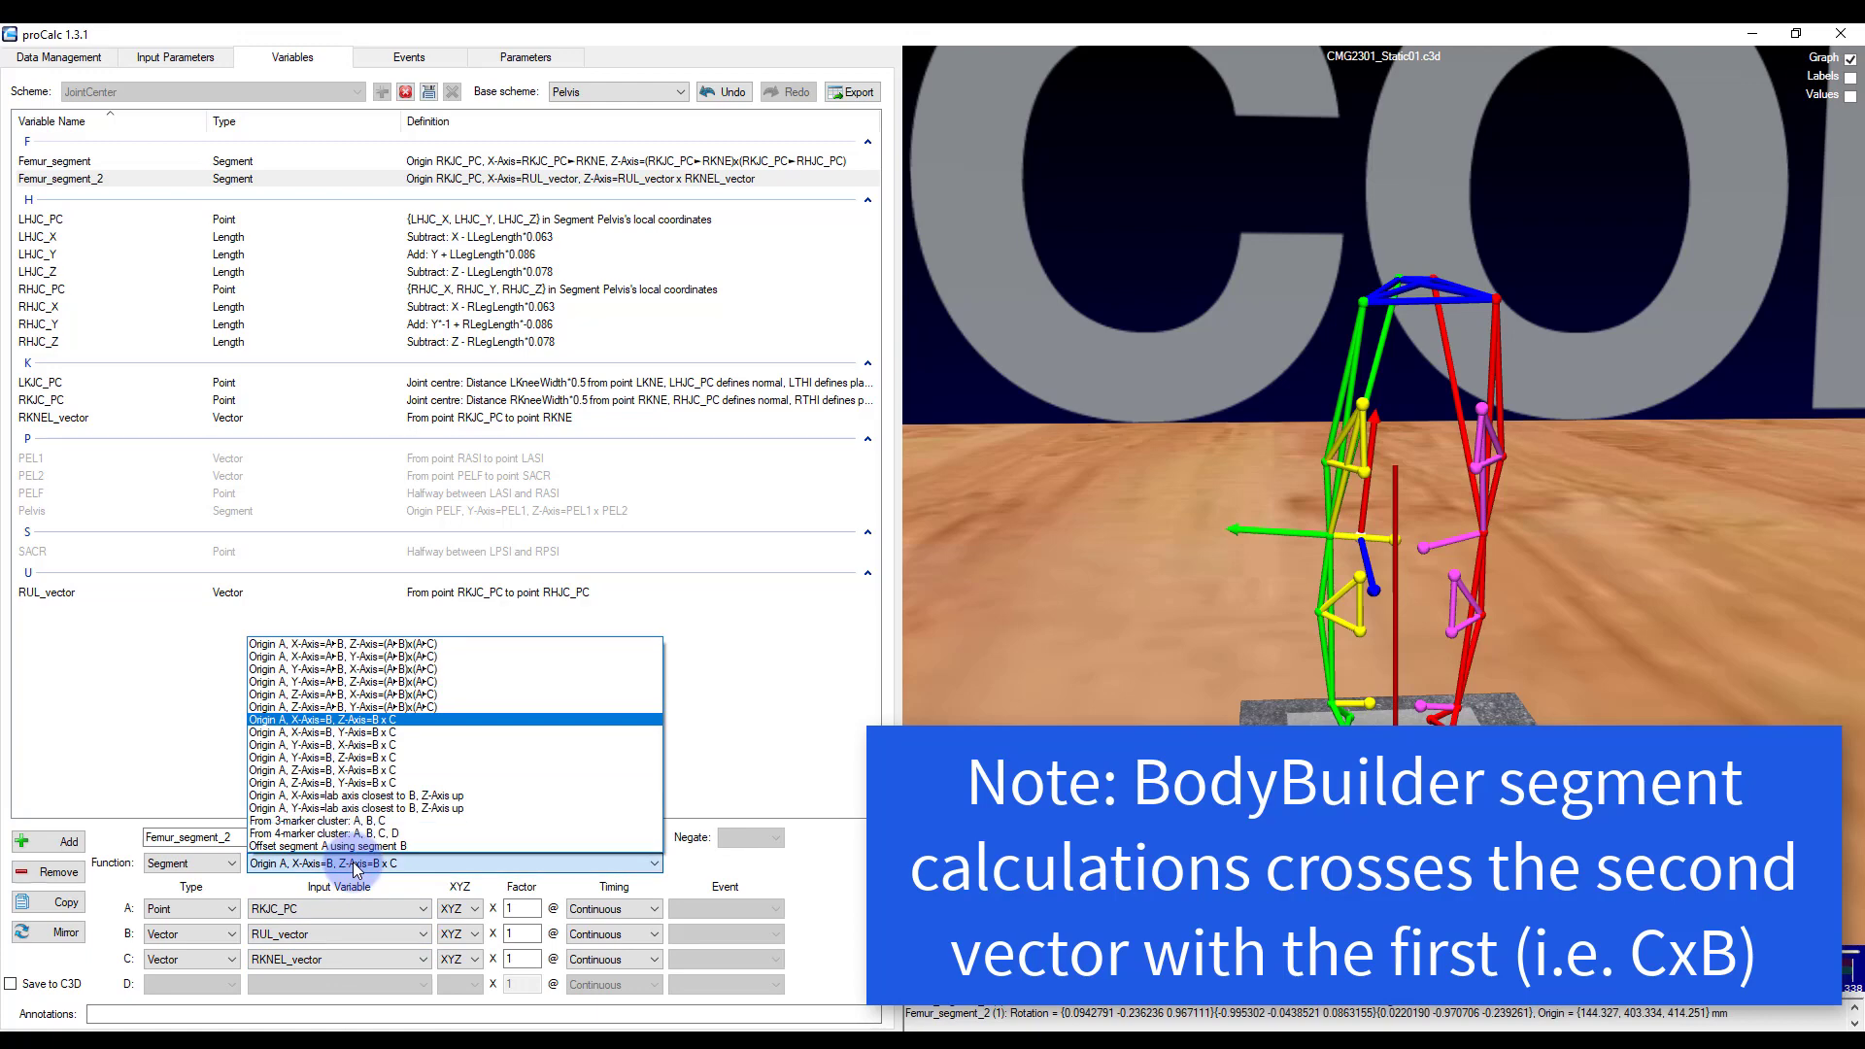
left_click(364, 774)
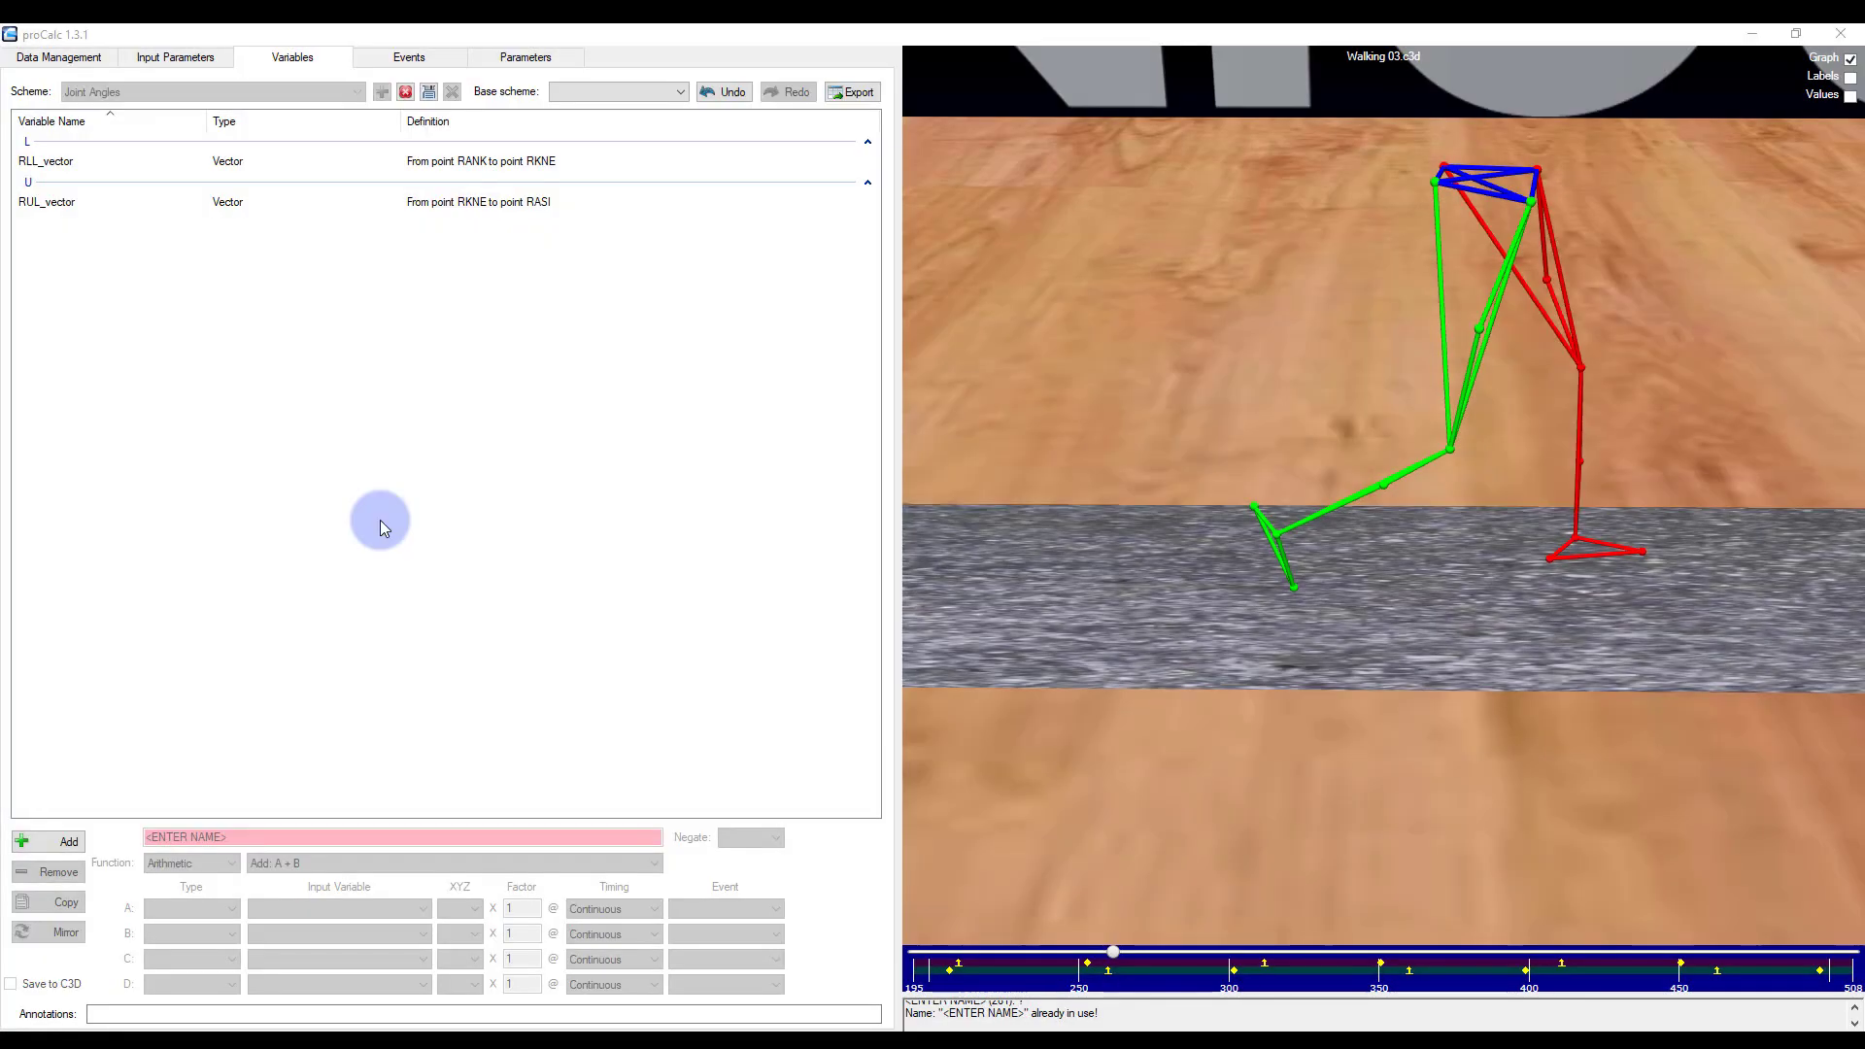
- View the RUL_vector and RLL_vector definitions and their graphs
left_click(65, 204)
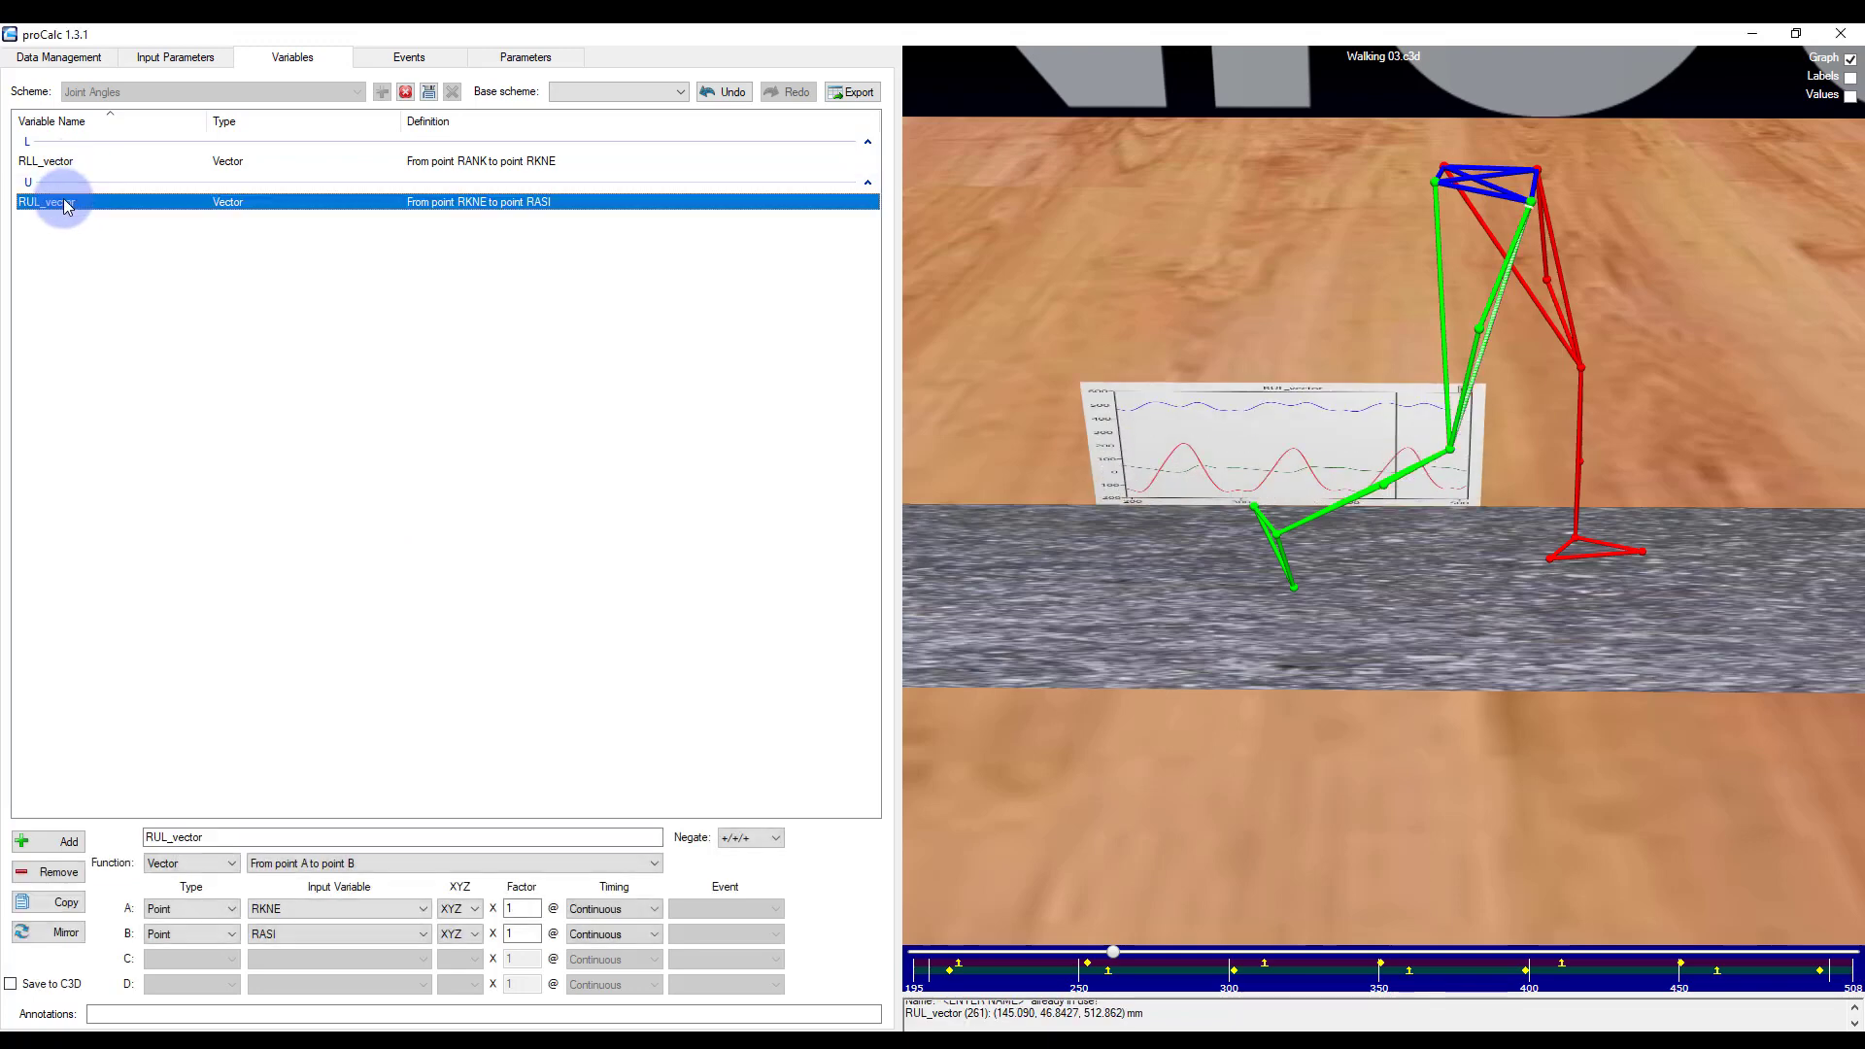
left_click(68, 174)
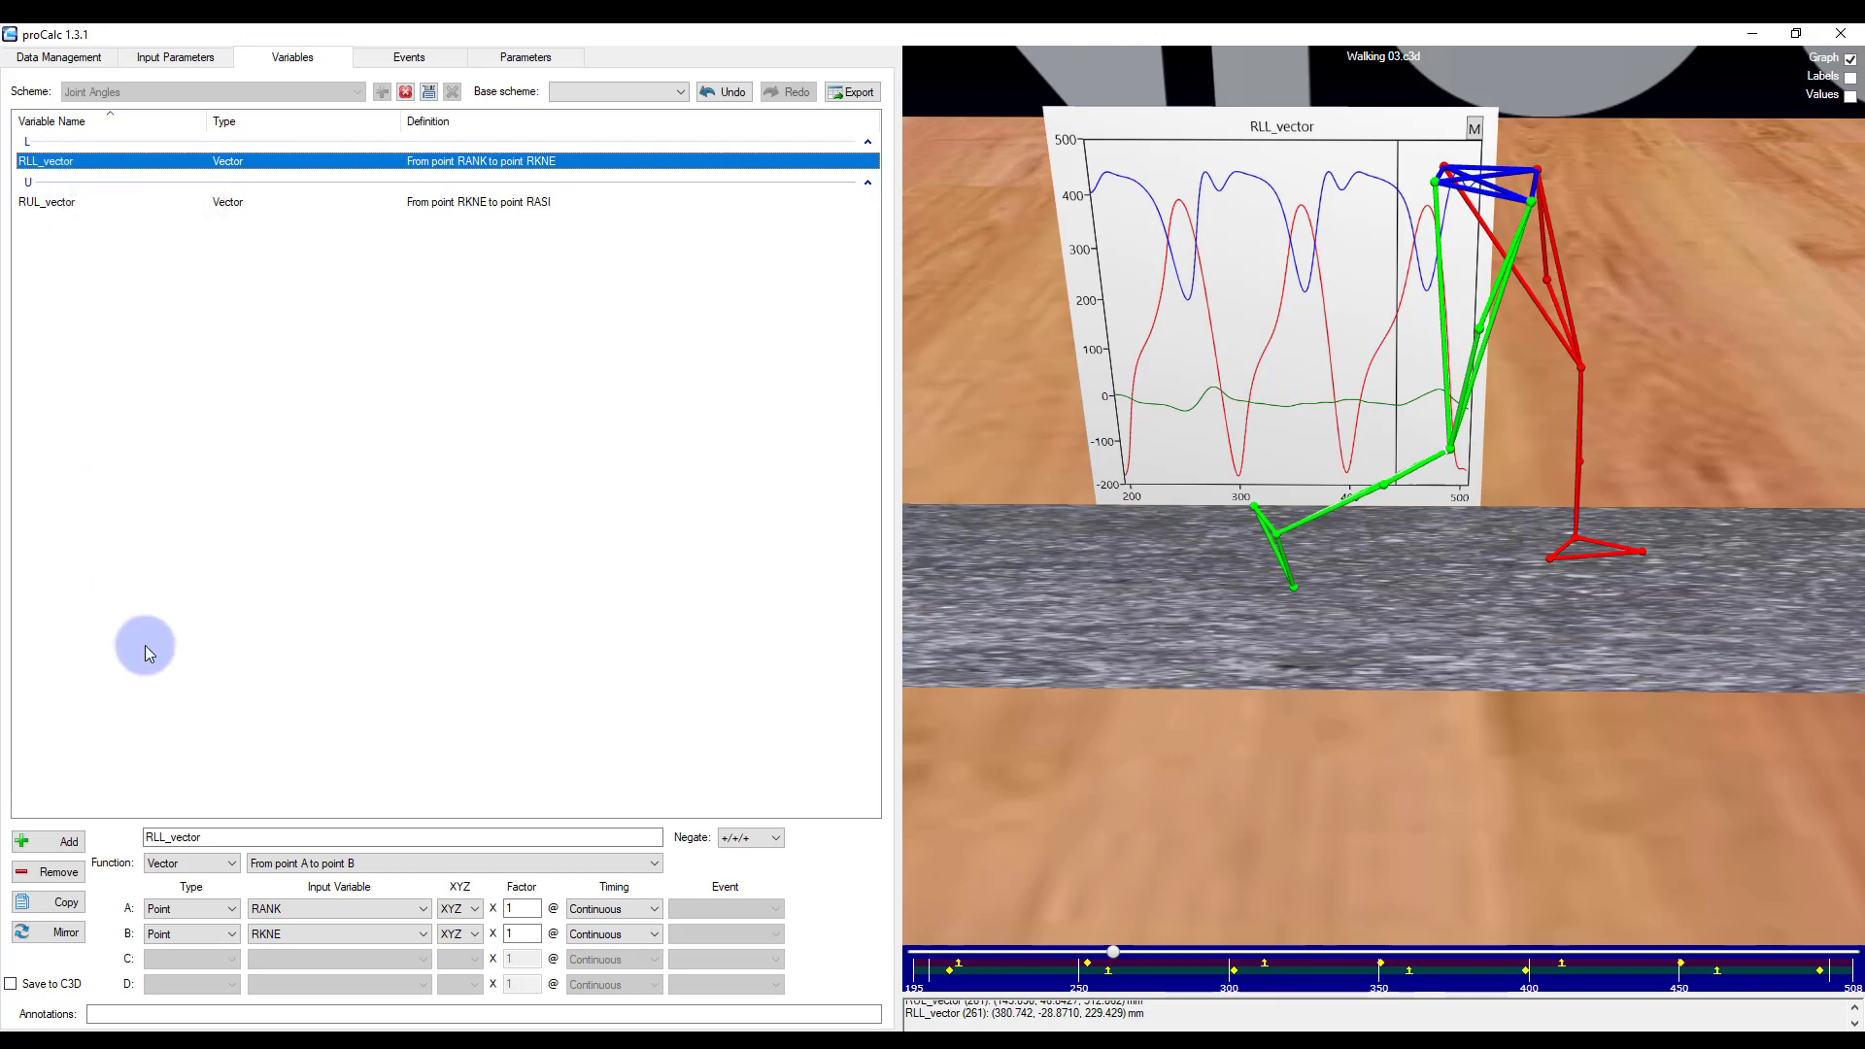
- Add an Angle variable 'Angle: Between A and B' with A RUL_vector and B RLL_vector
left_click(26, 846)
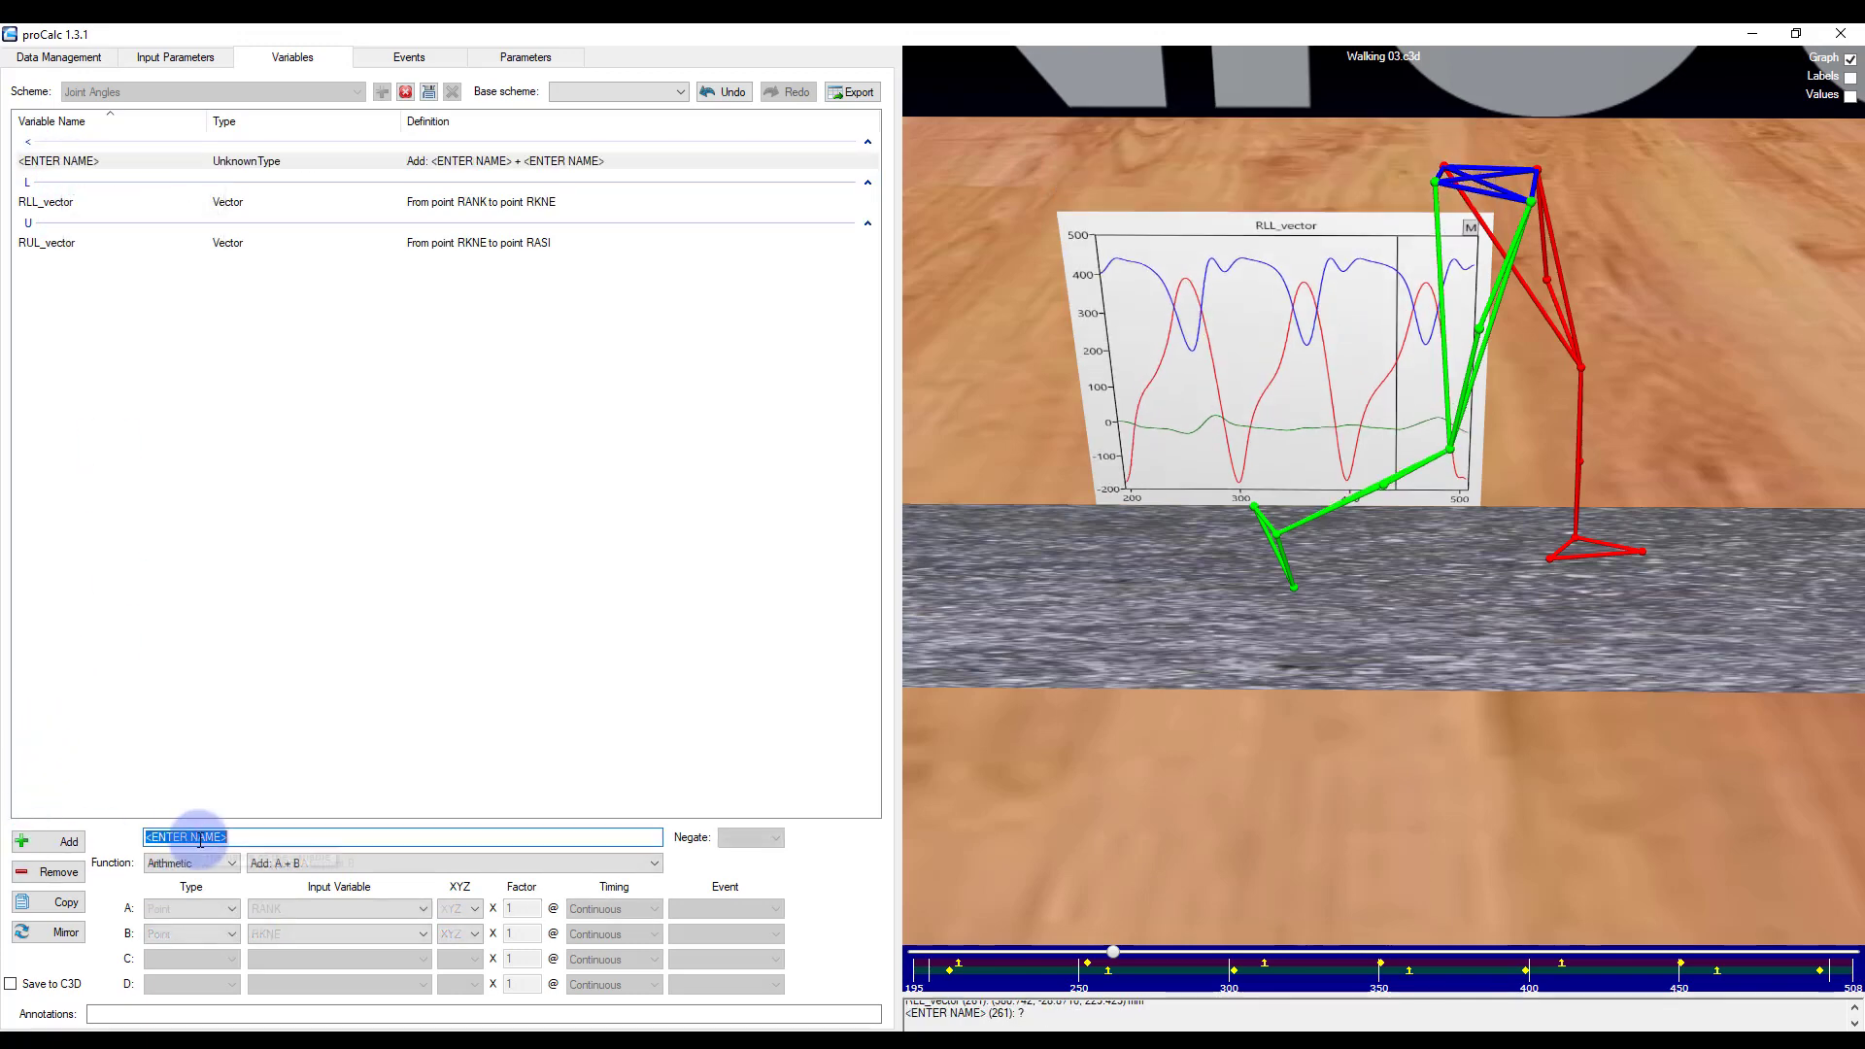
type("Angle")
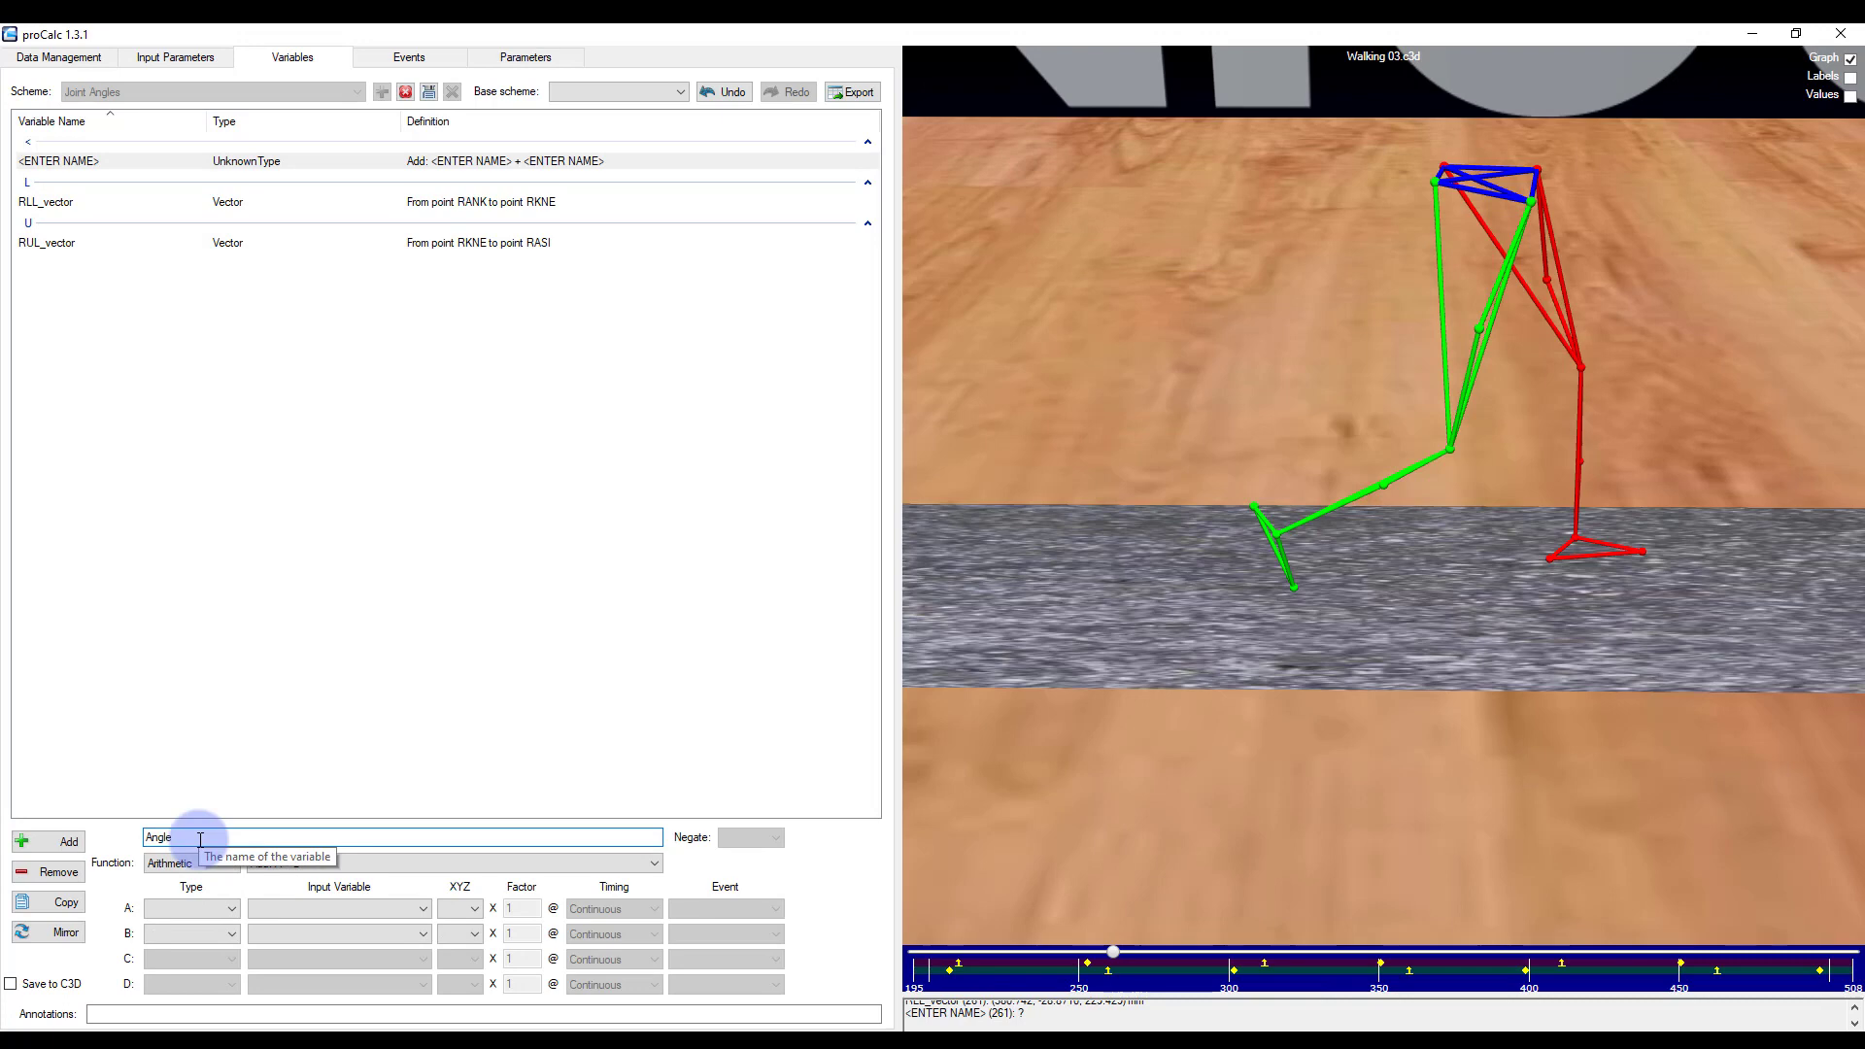
left_click(180, 864)
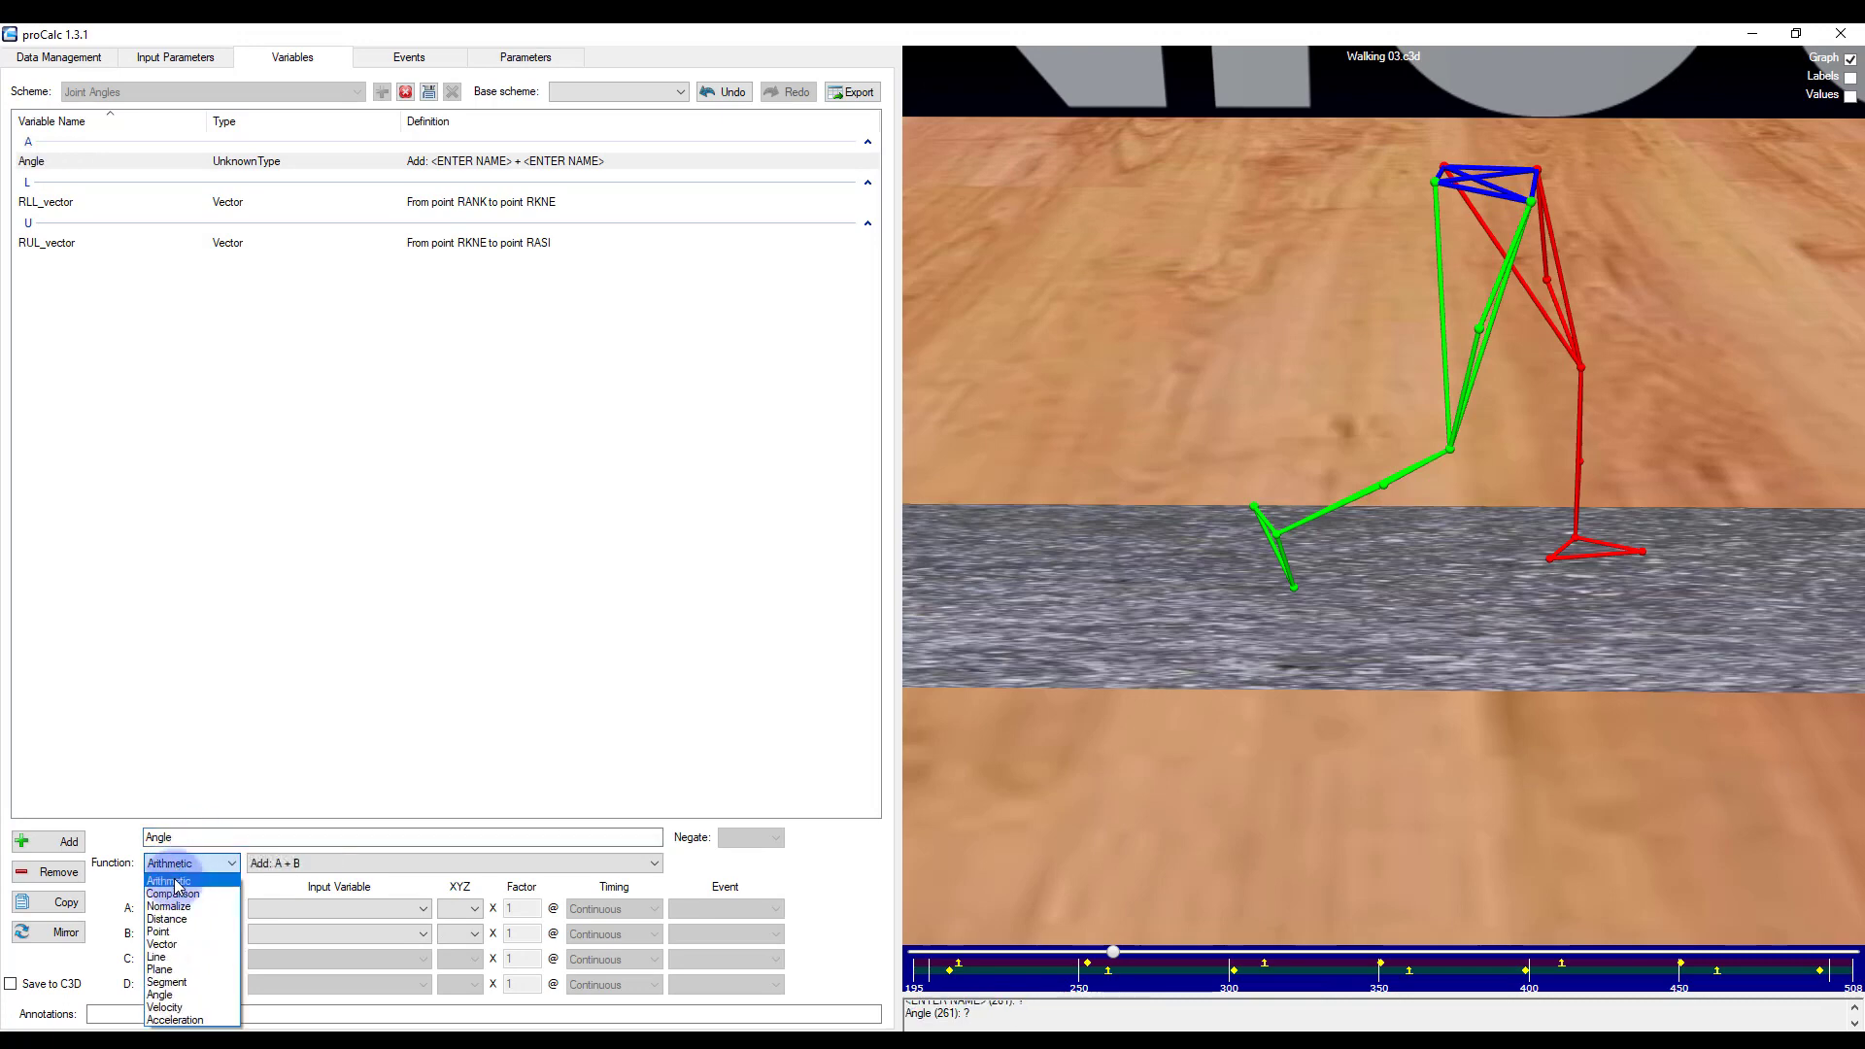
left_click(162, 995)
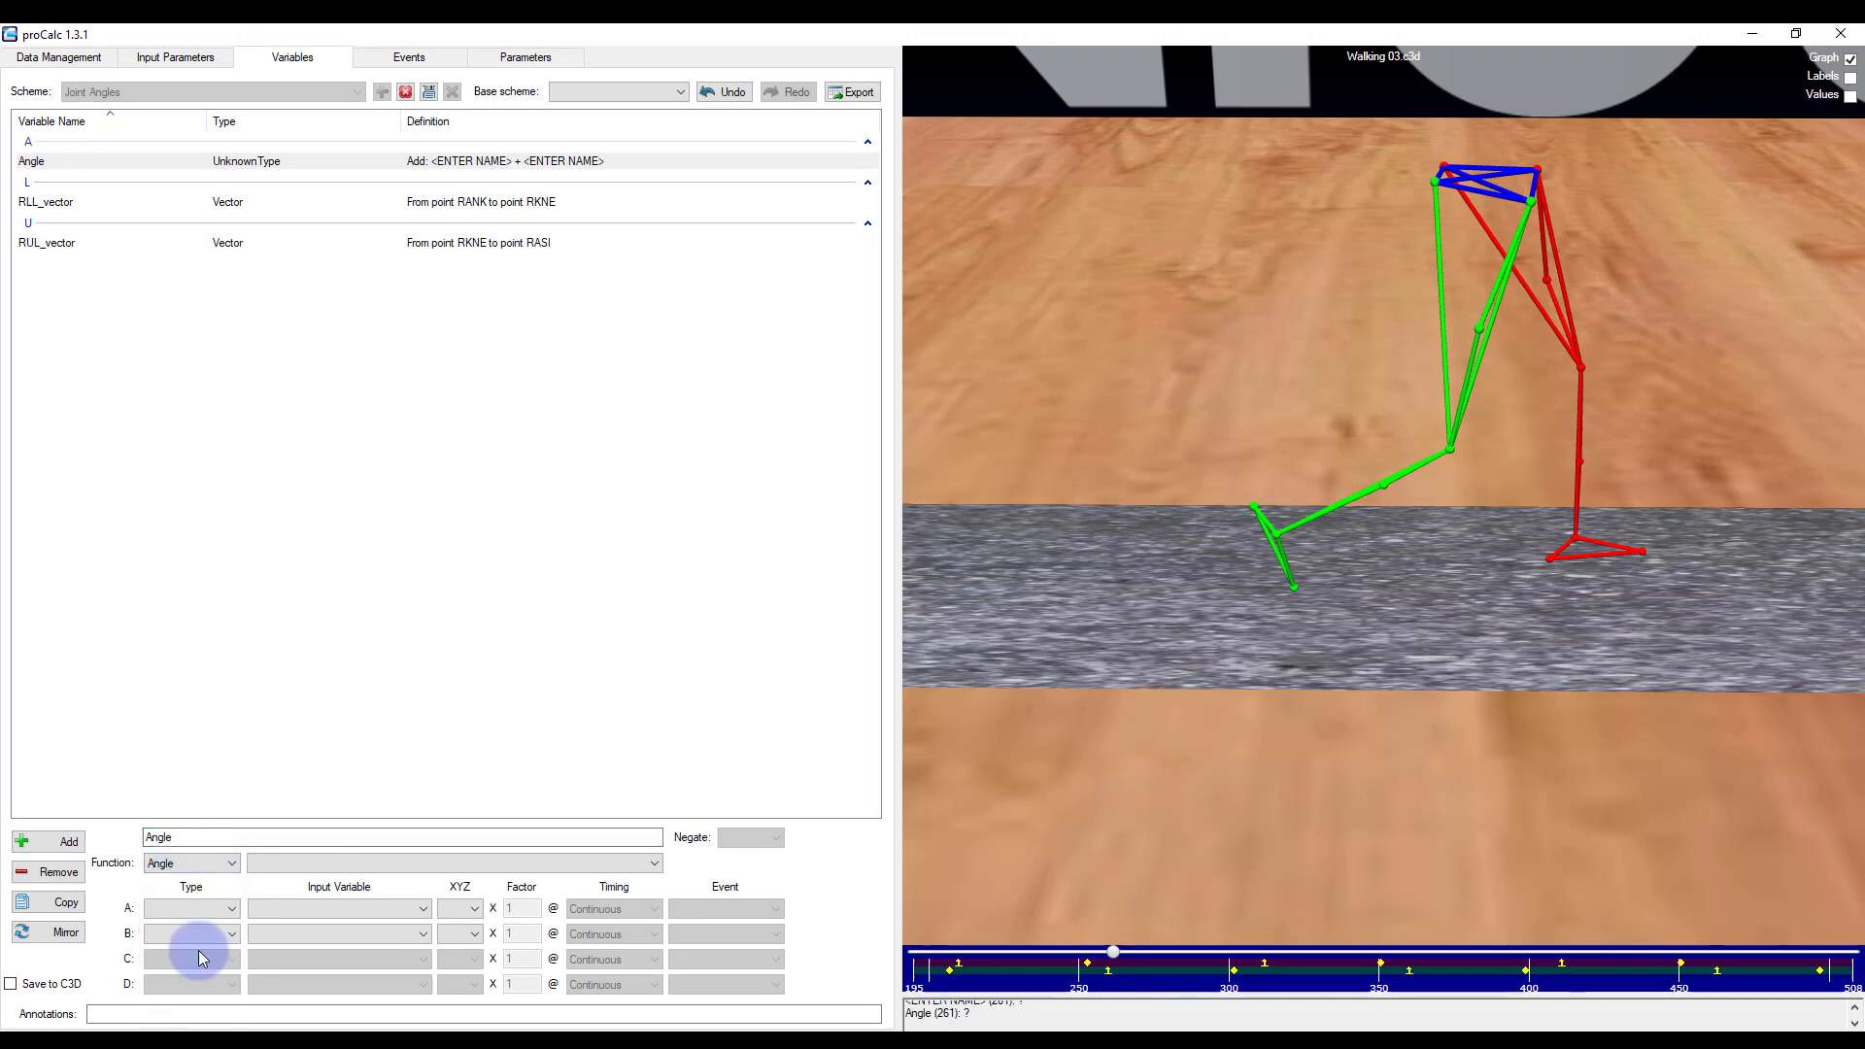
left_click(279, 866)
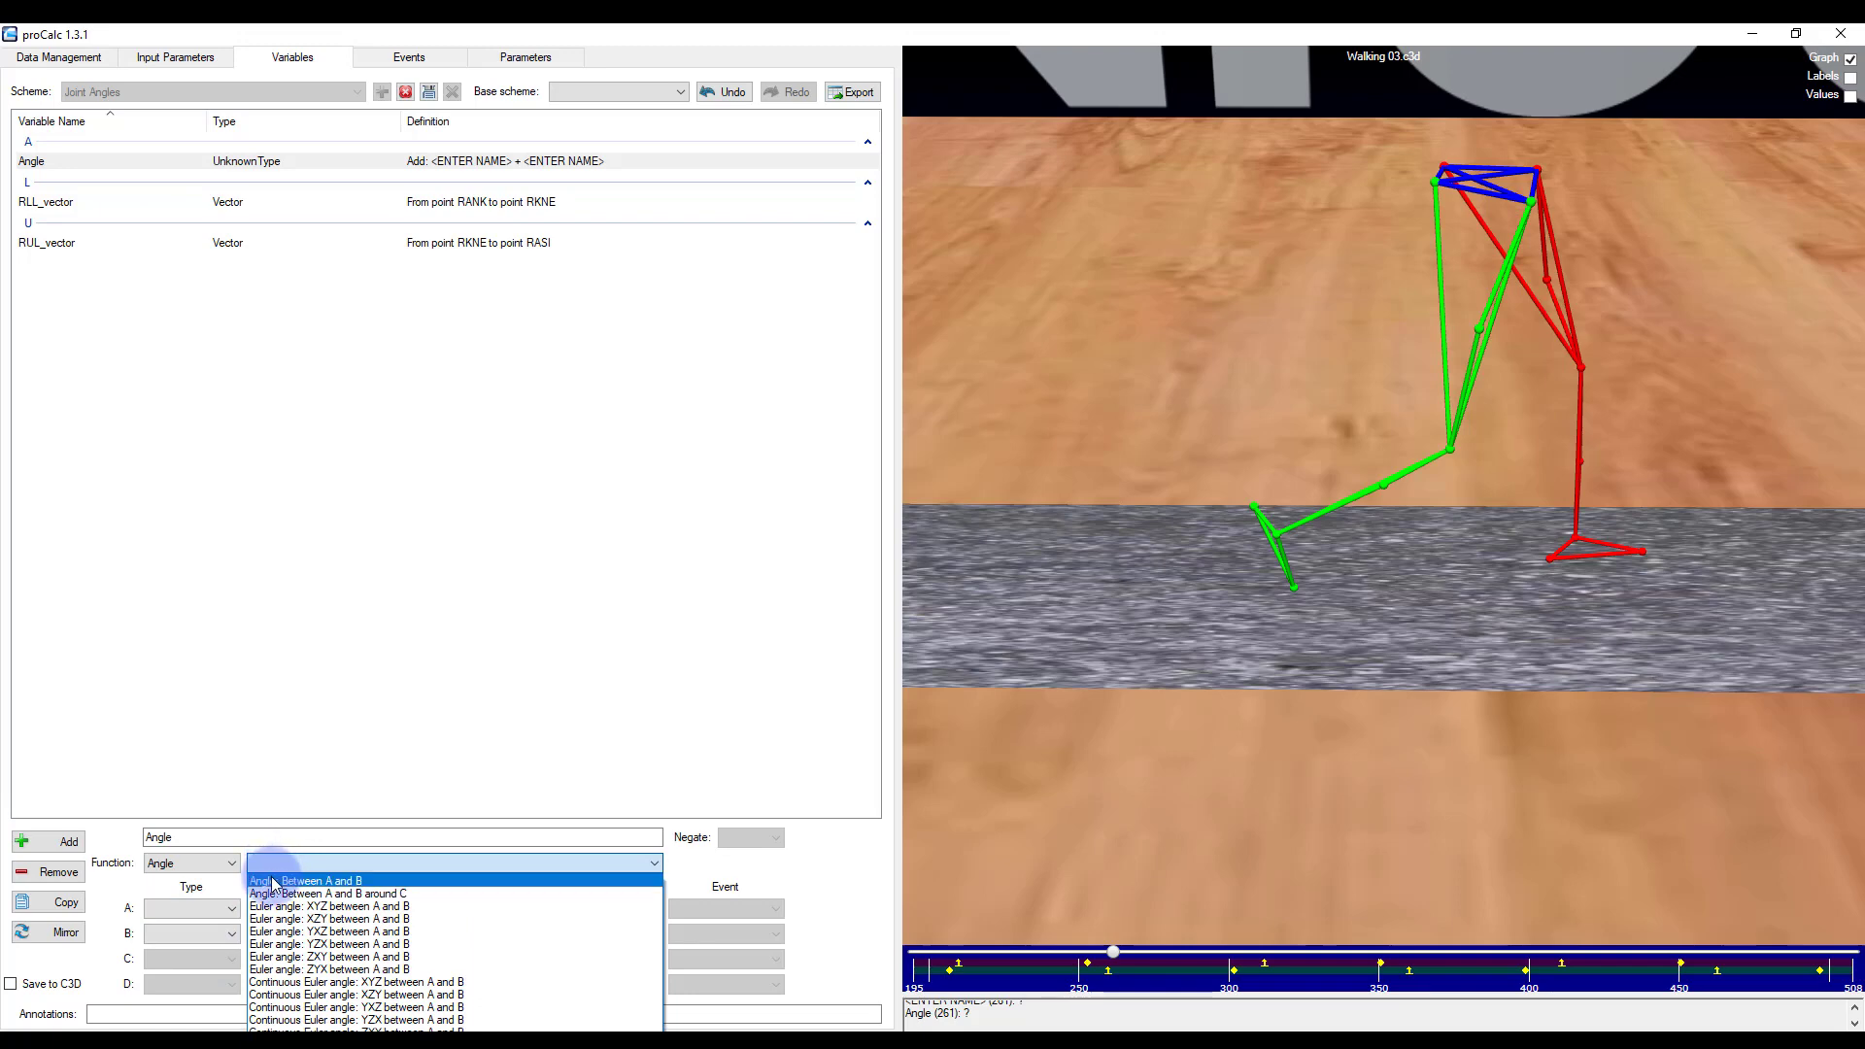
left_click(273, 884)
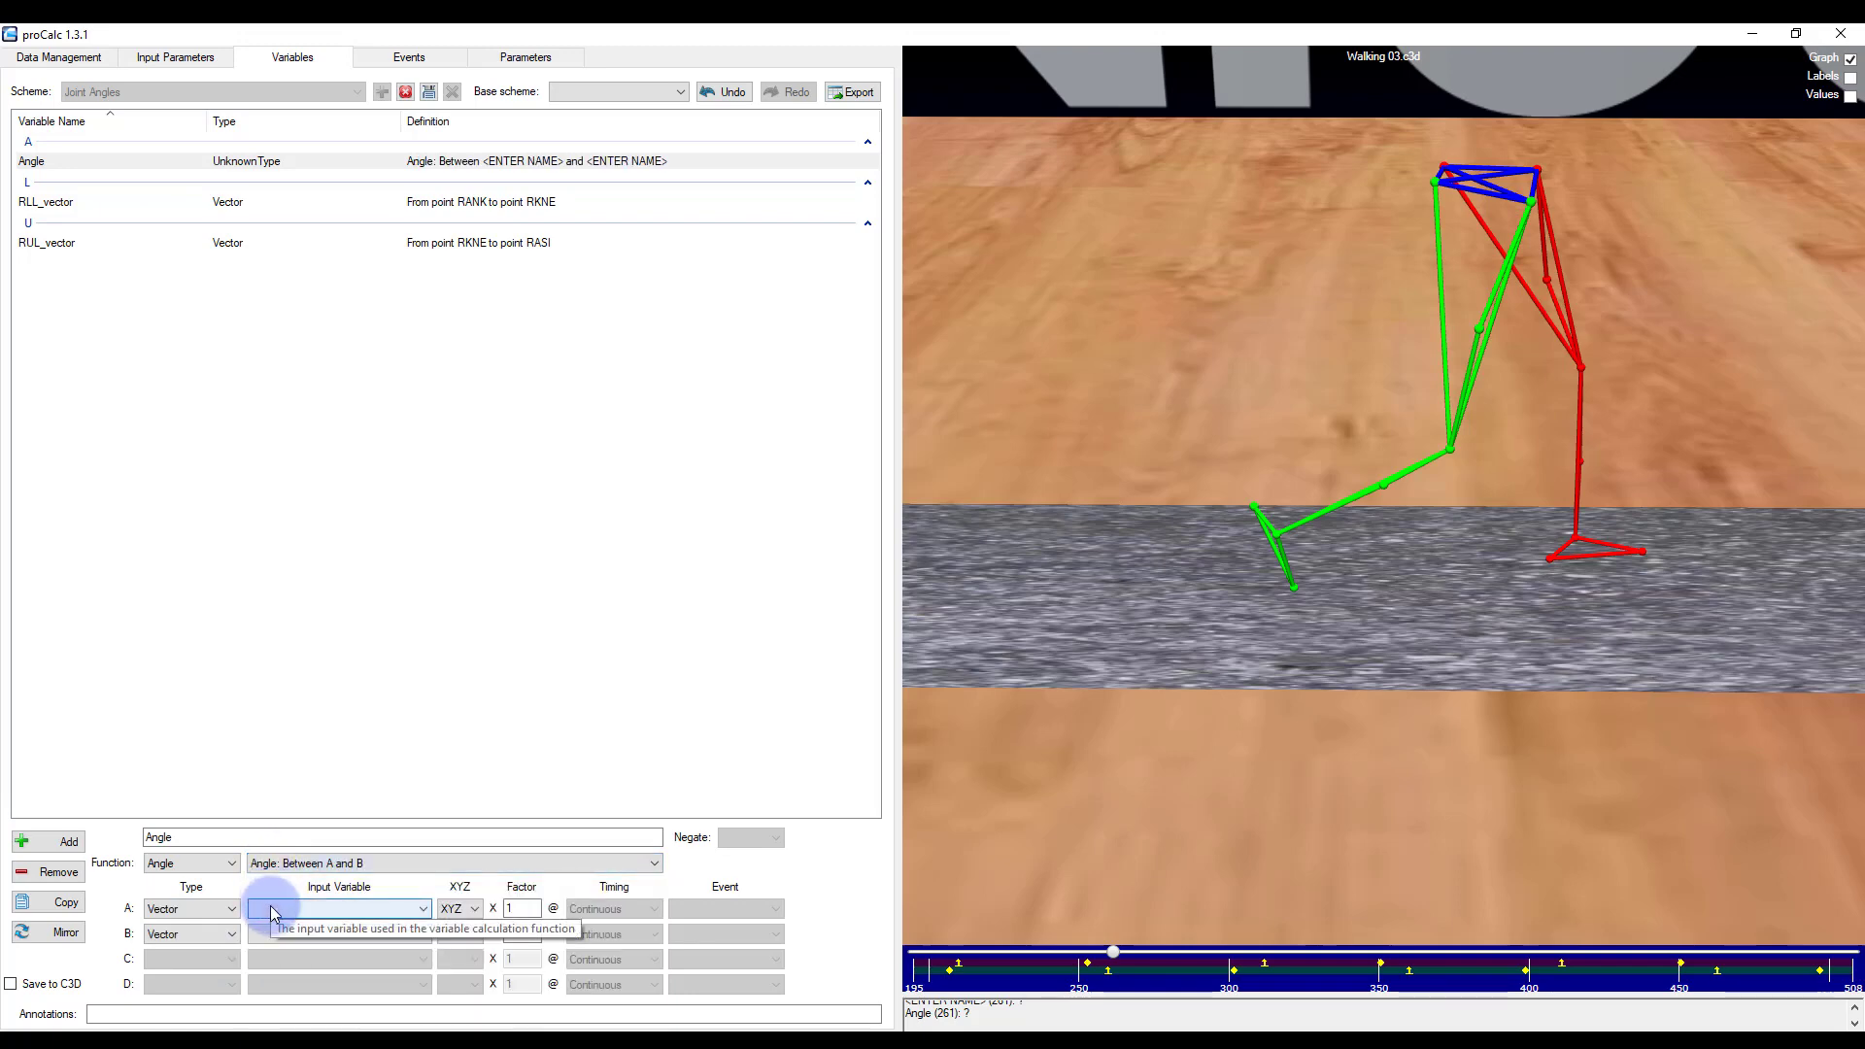
left_click(273, 909)
left_click(269, 1004)
left_click(272, 934)
left_click(269, 1017)
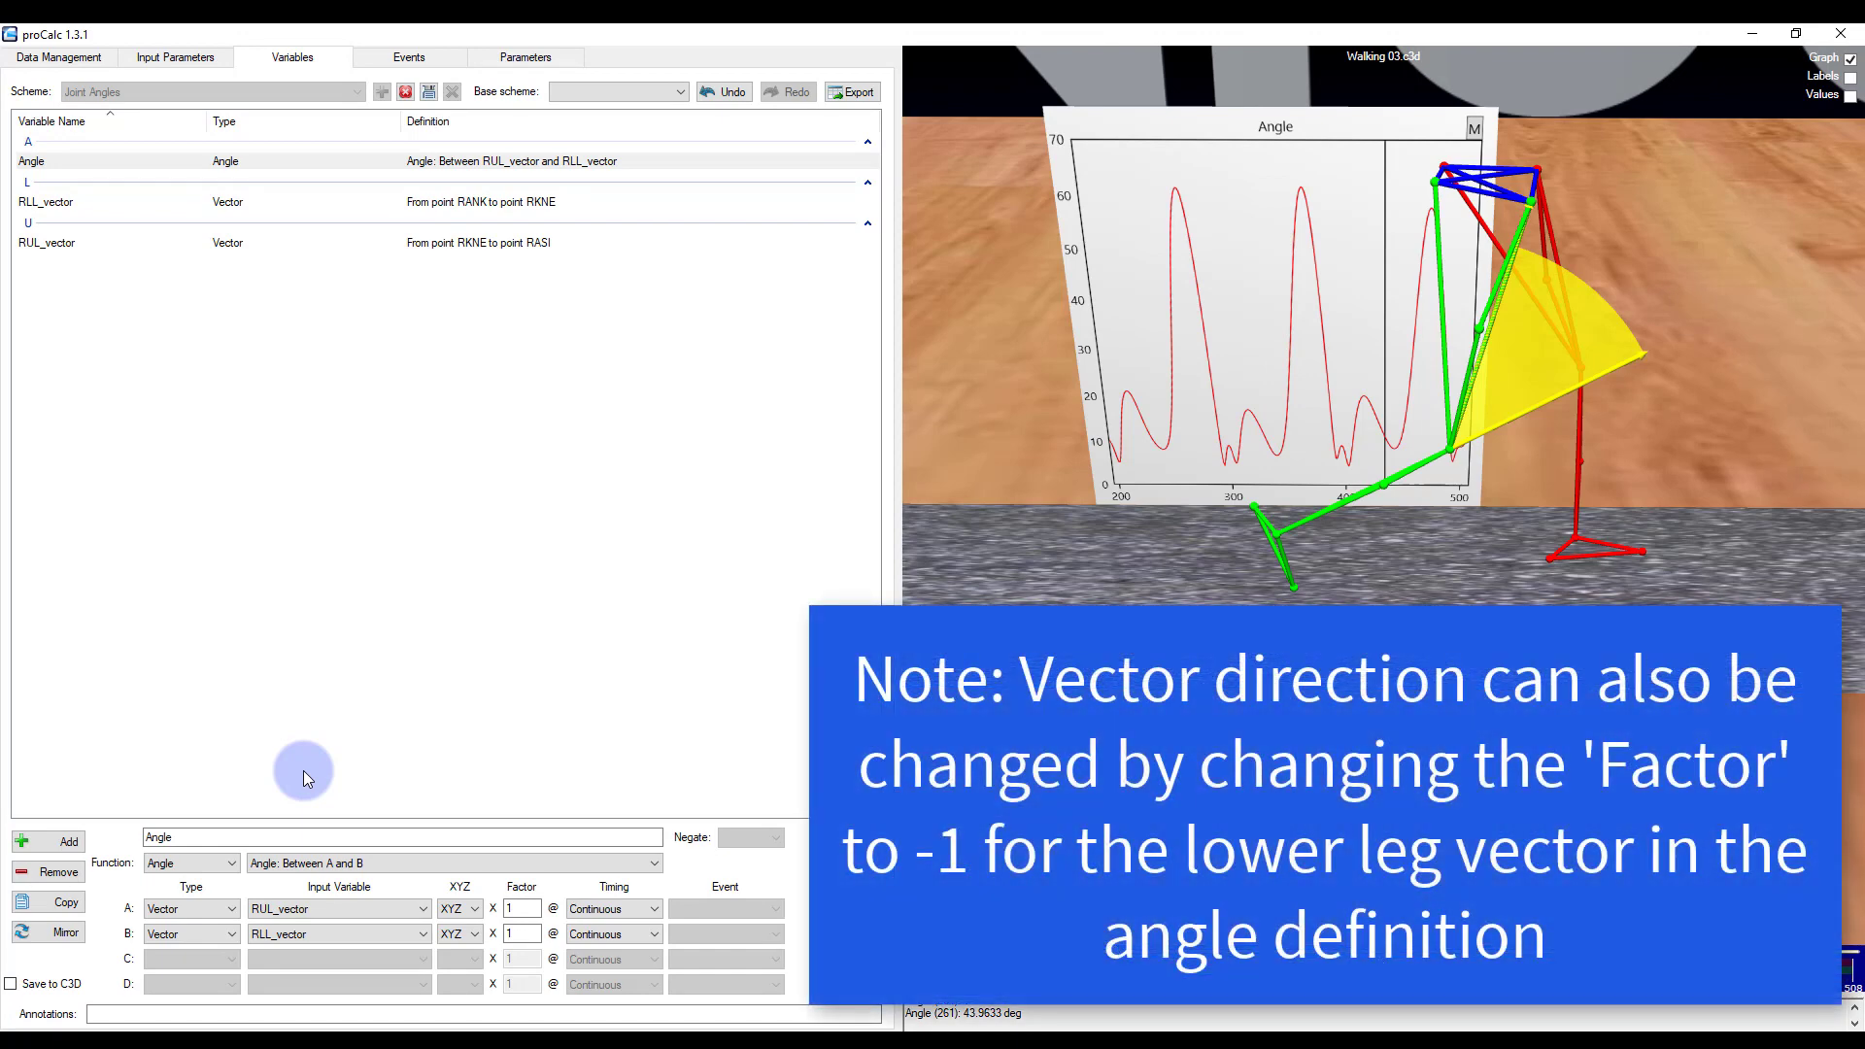
- Redefine RLL_vector from RKNE to RANK and view the updated Angle graph
left_click(64, 201)
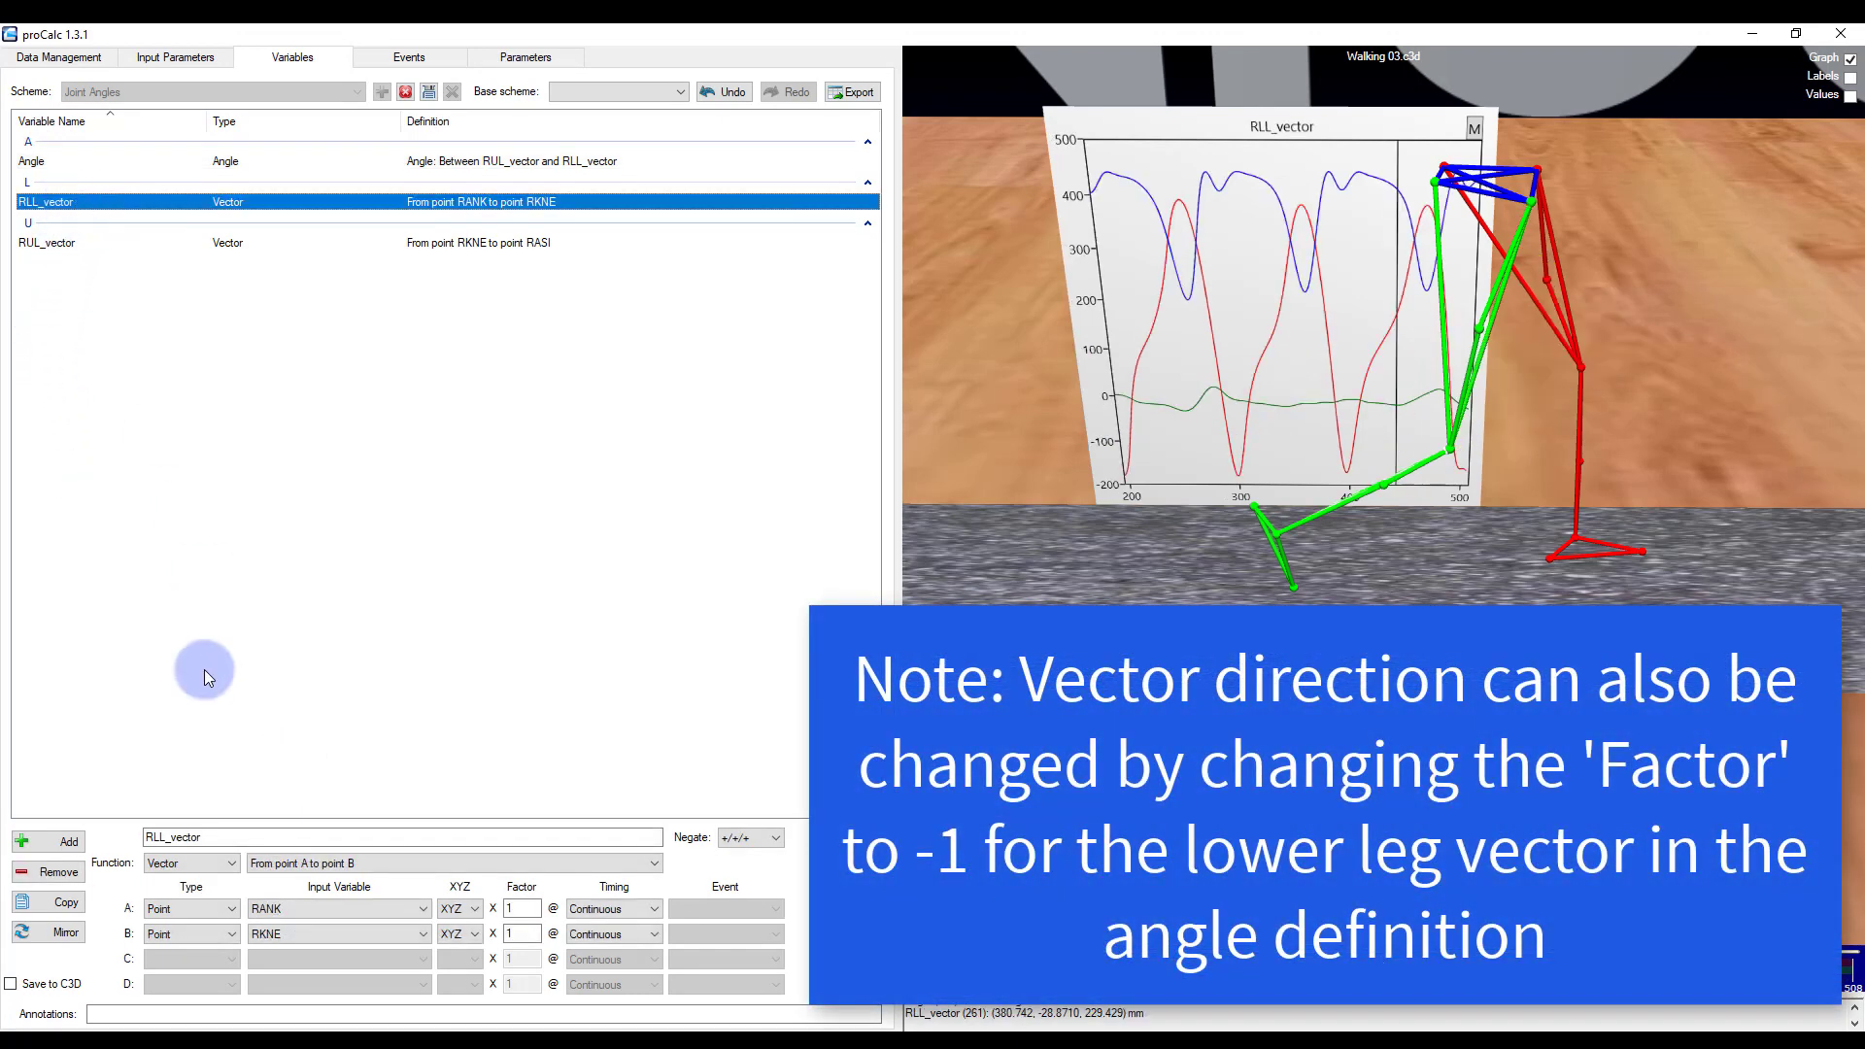
left_click(282, 907)
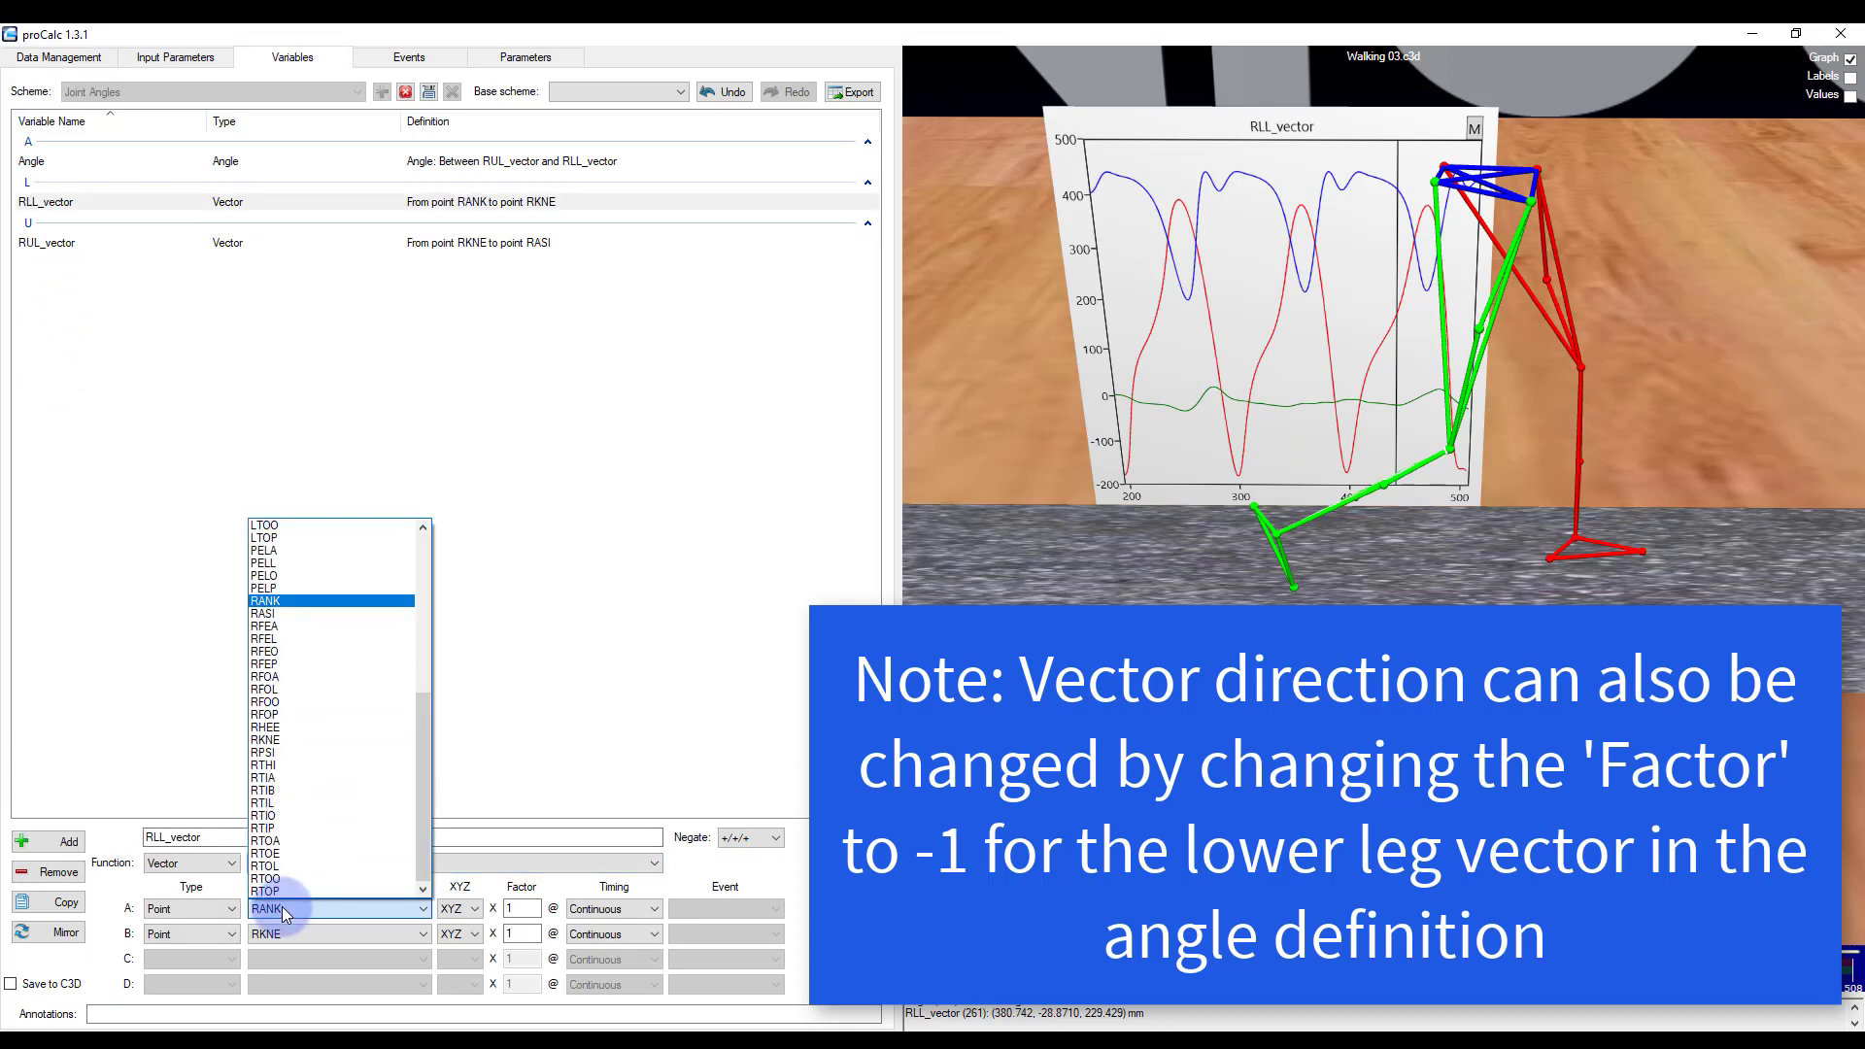
left_click(301, 741)
left_click(284, 934)
left_click(291, 627)
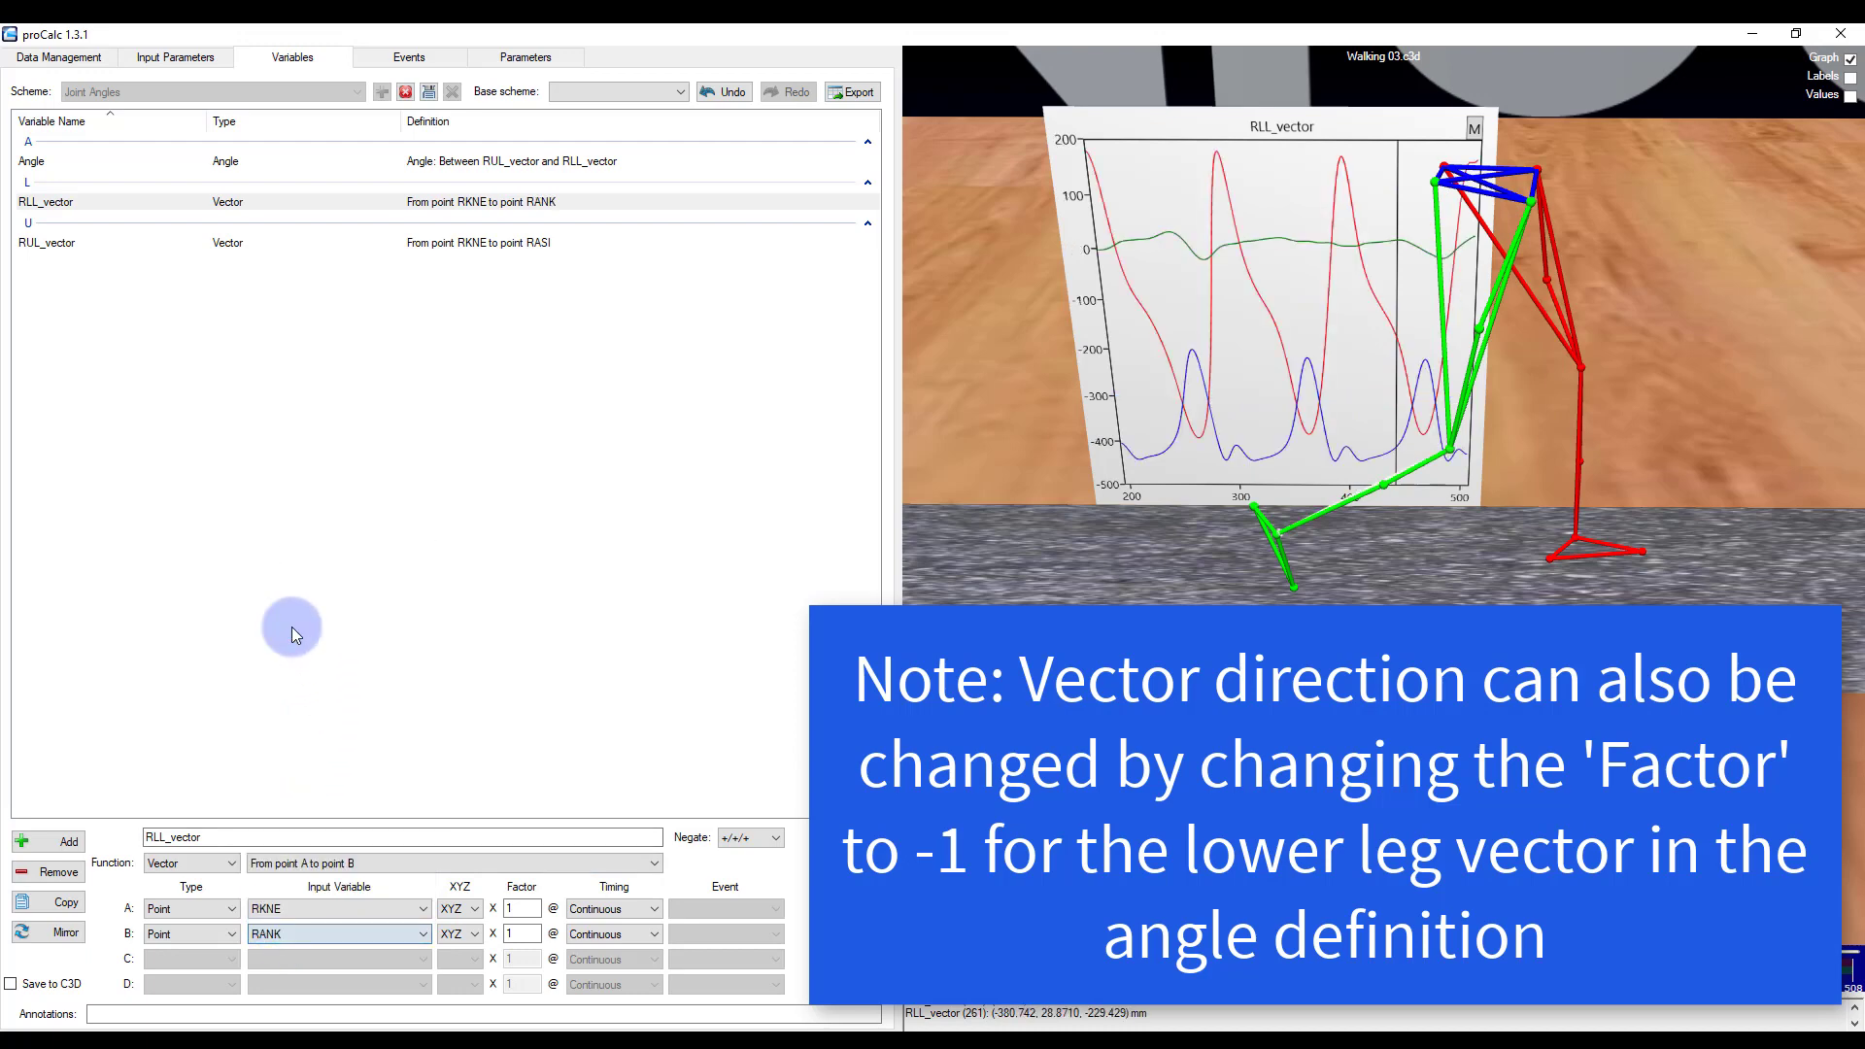
left_click(33, 163)
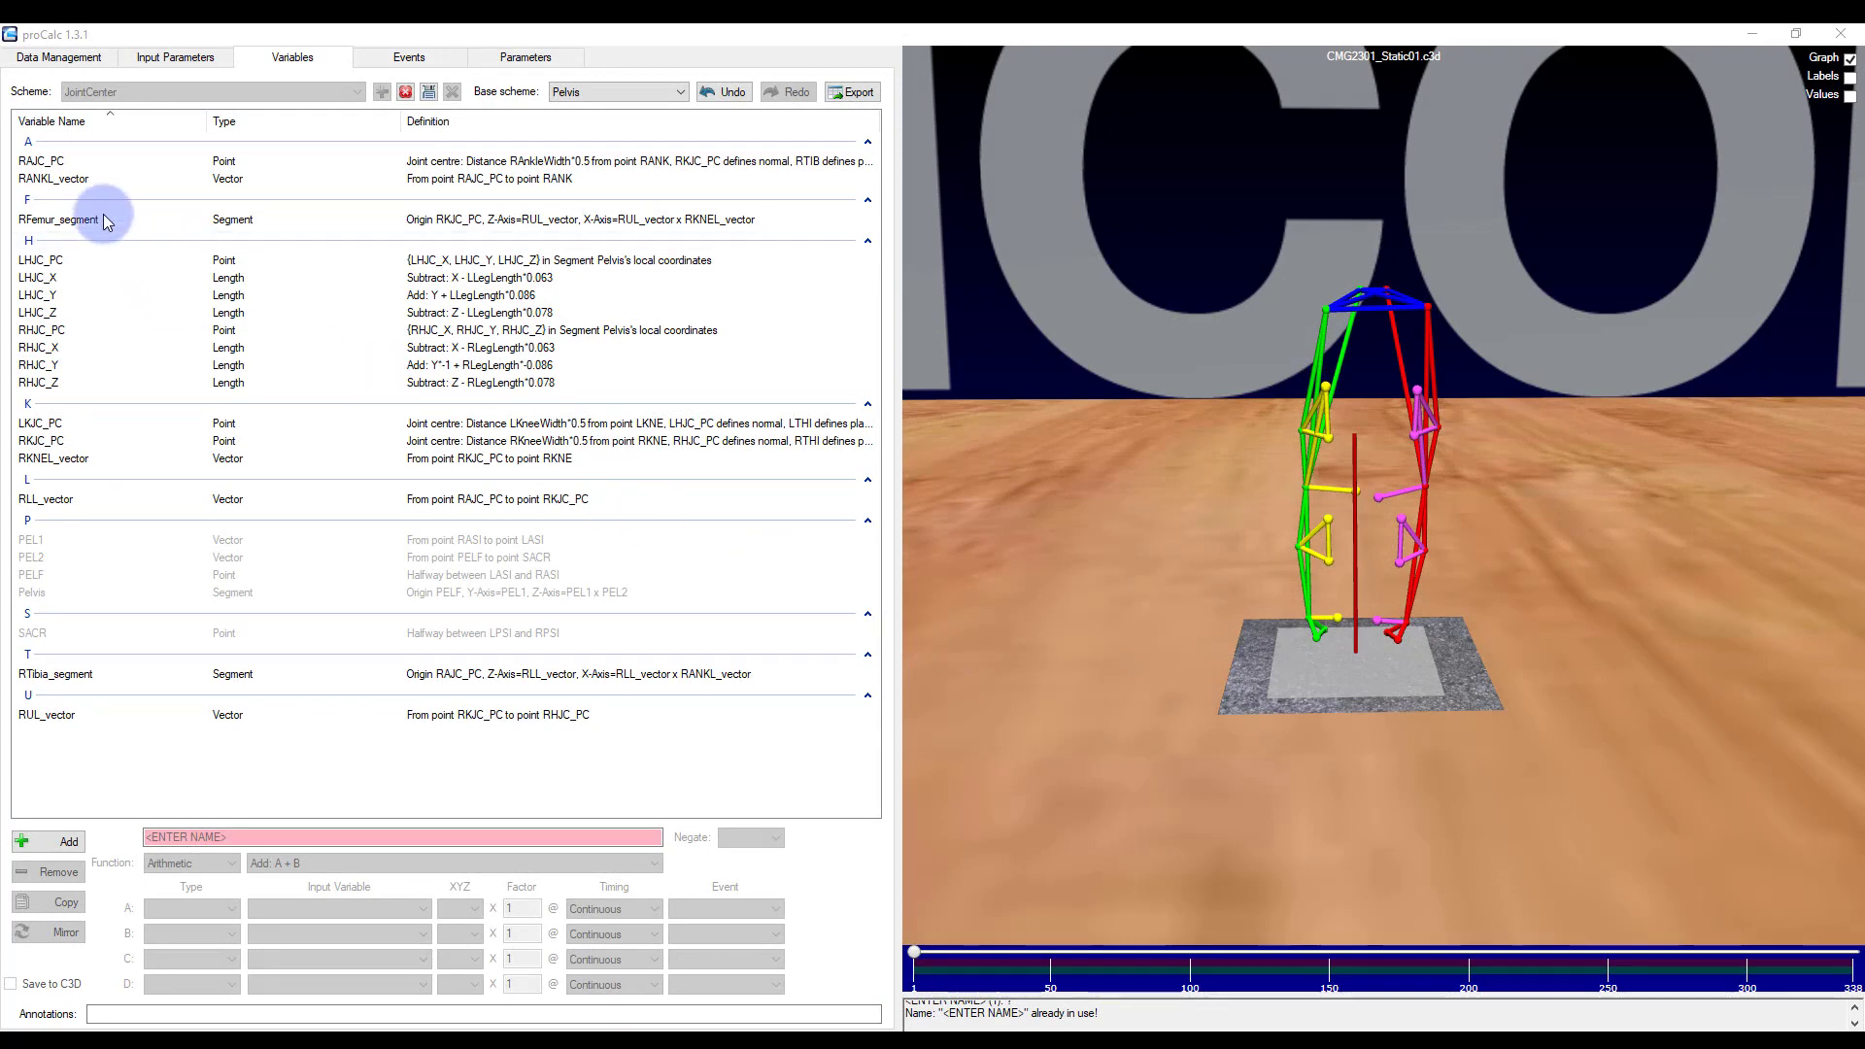
left_click(79, 163)
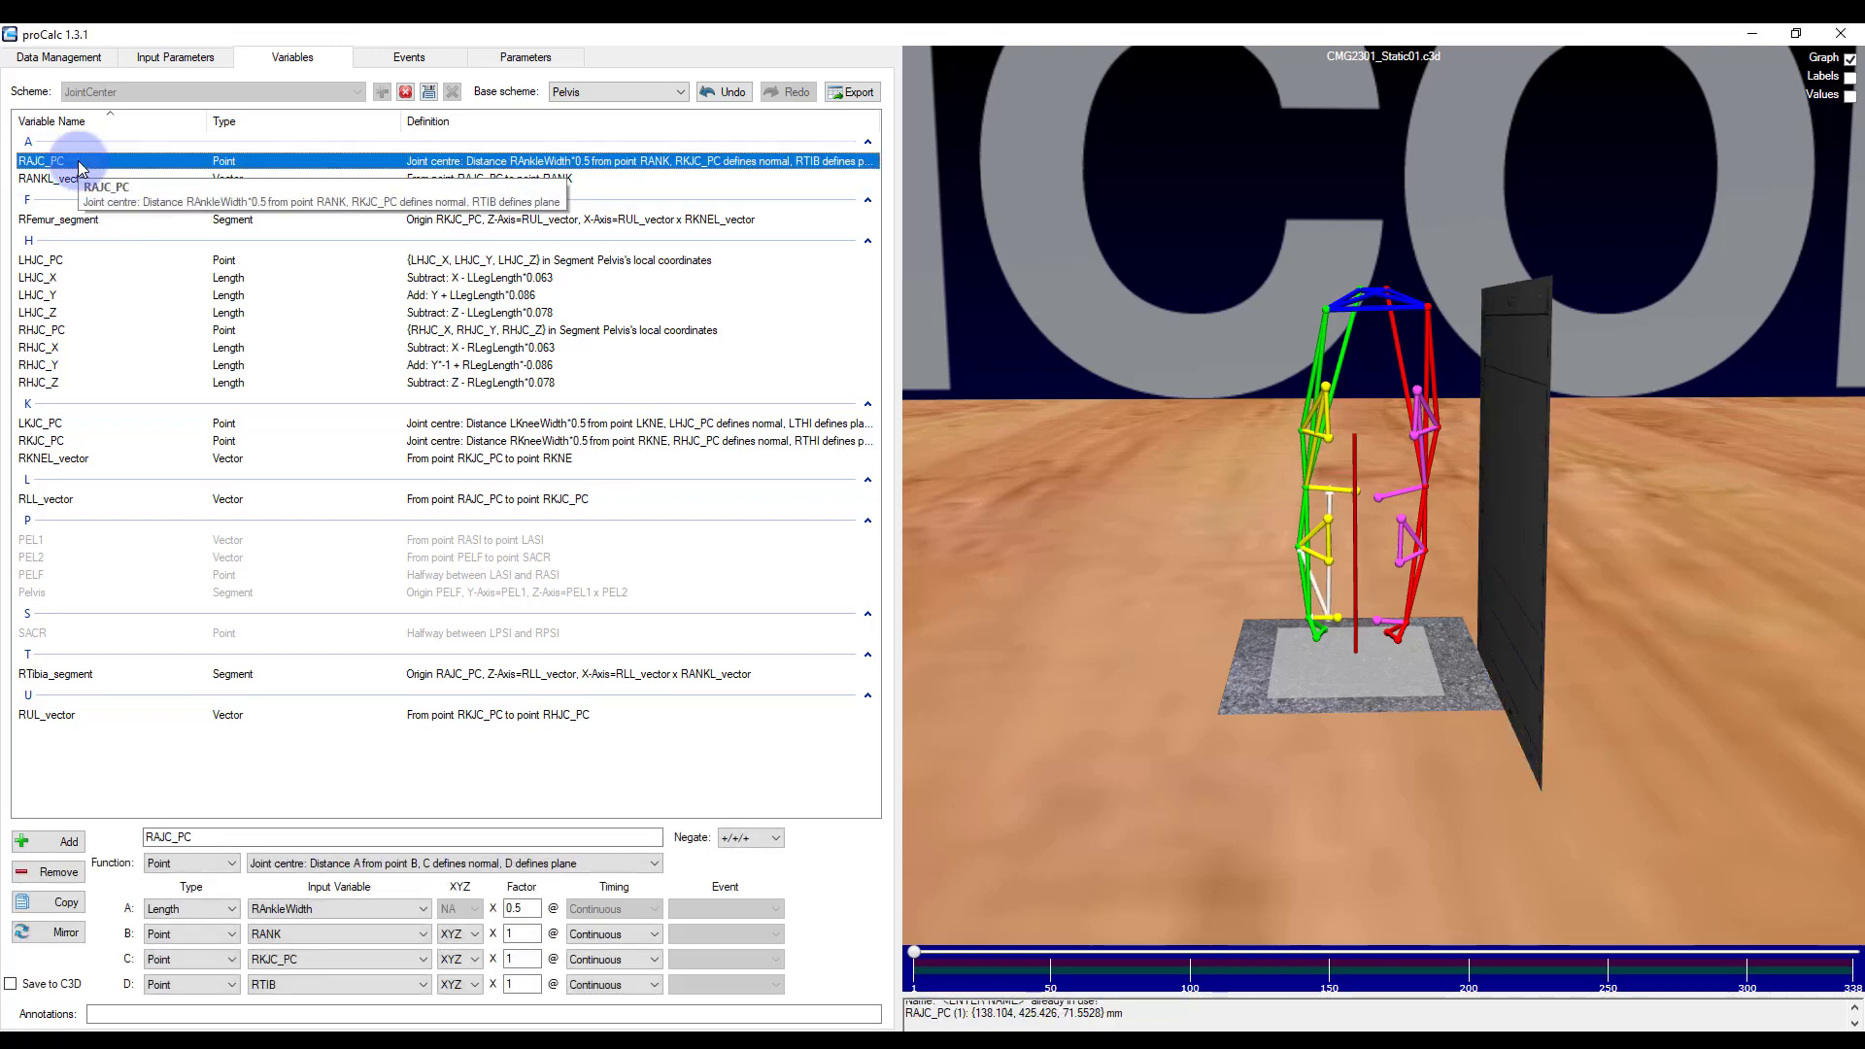
left_click(51, 500)
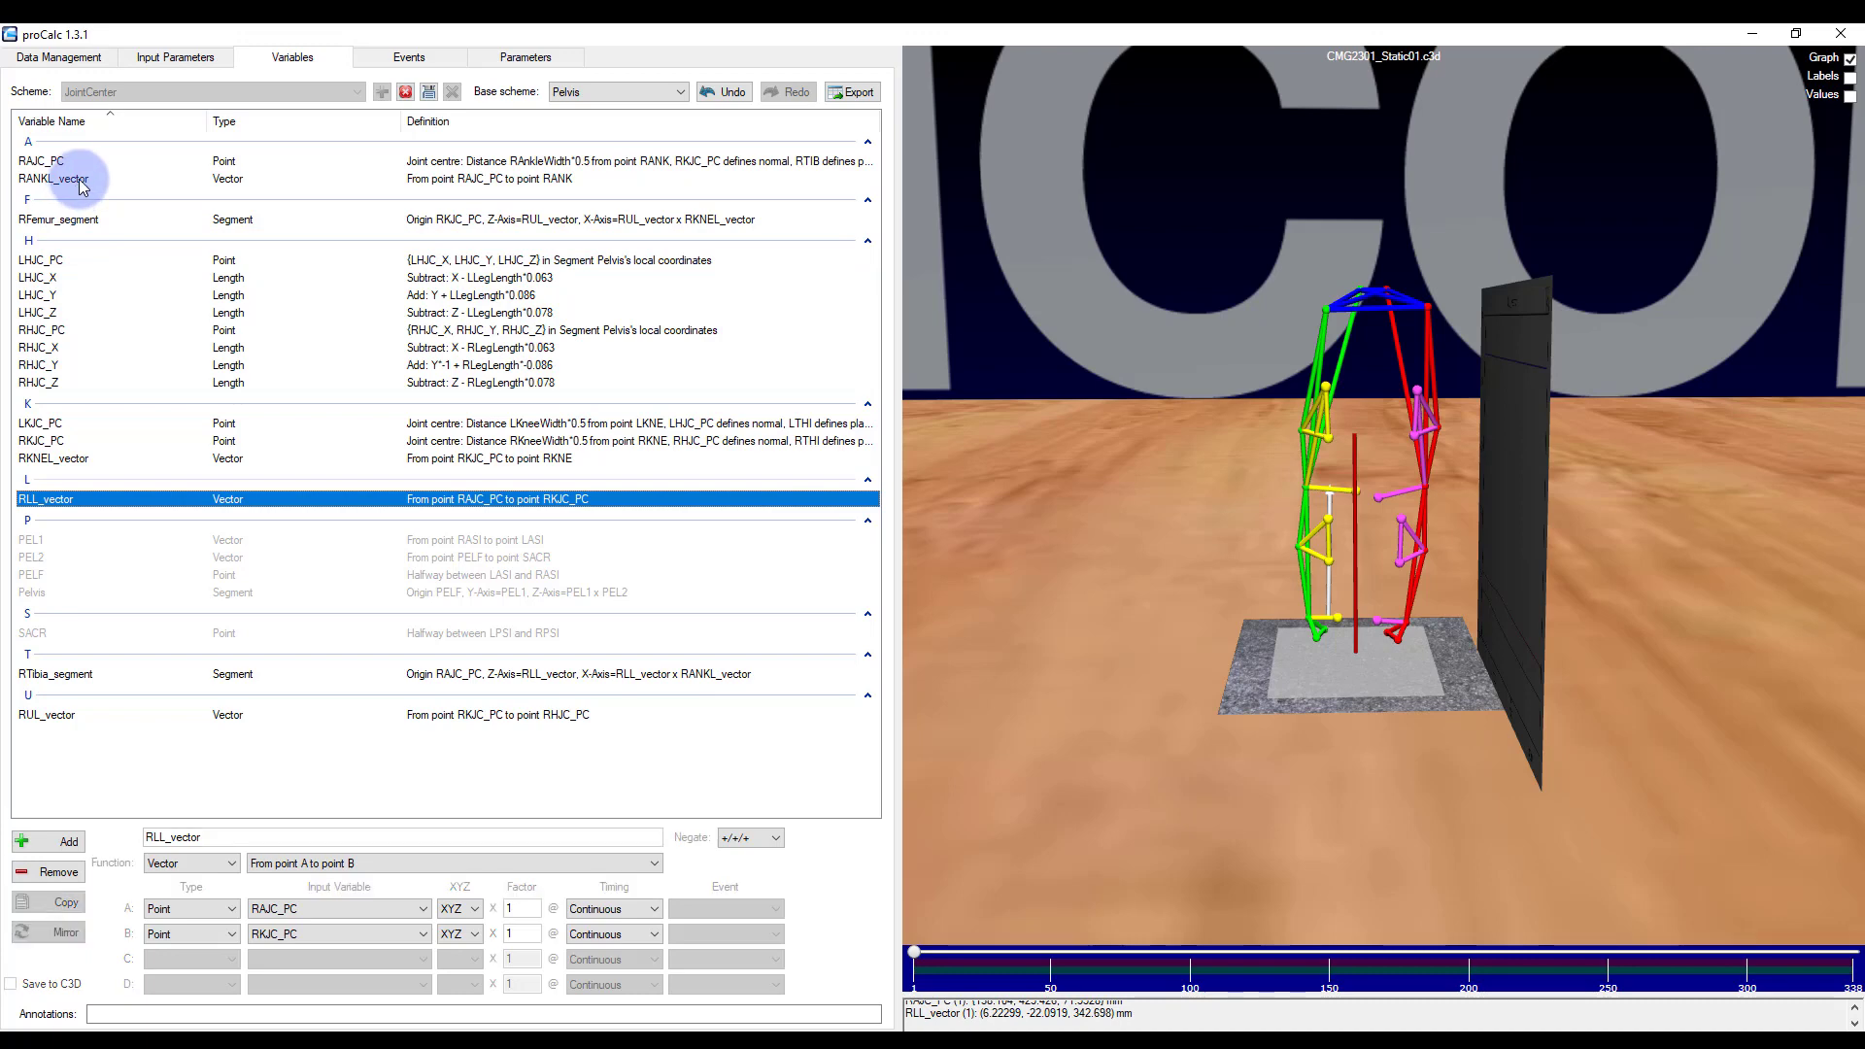
left_click_drag(82, 185, 55, 683)
left_click(54, 677)
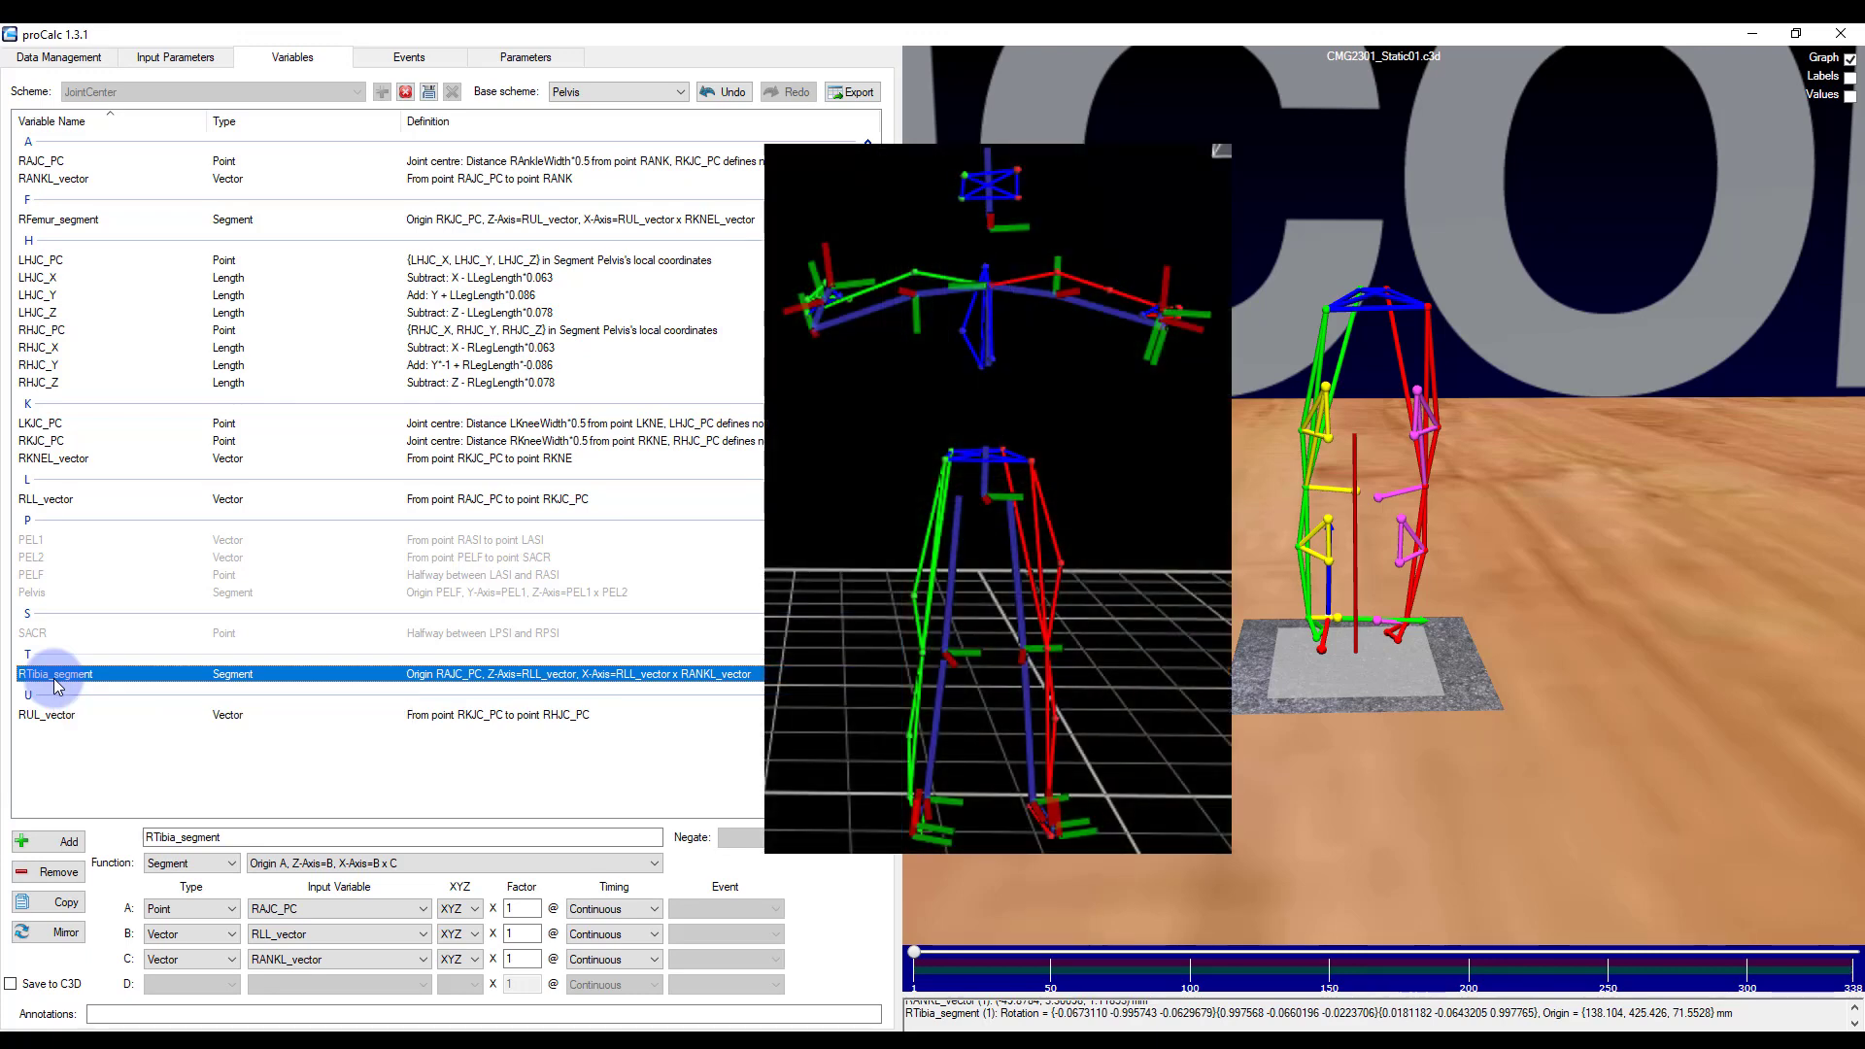
left_click(86, 221)
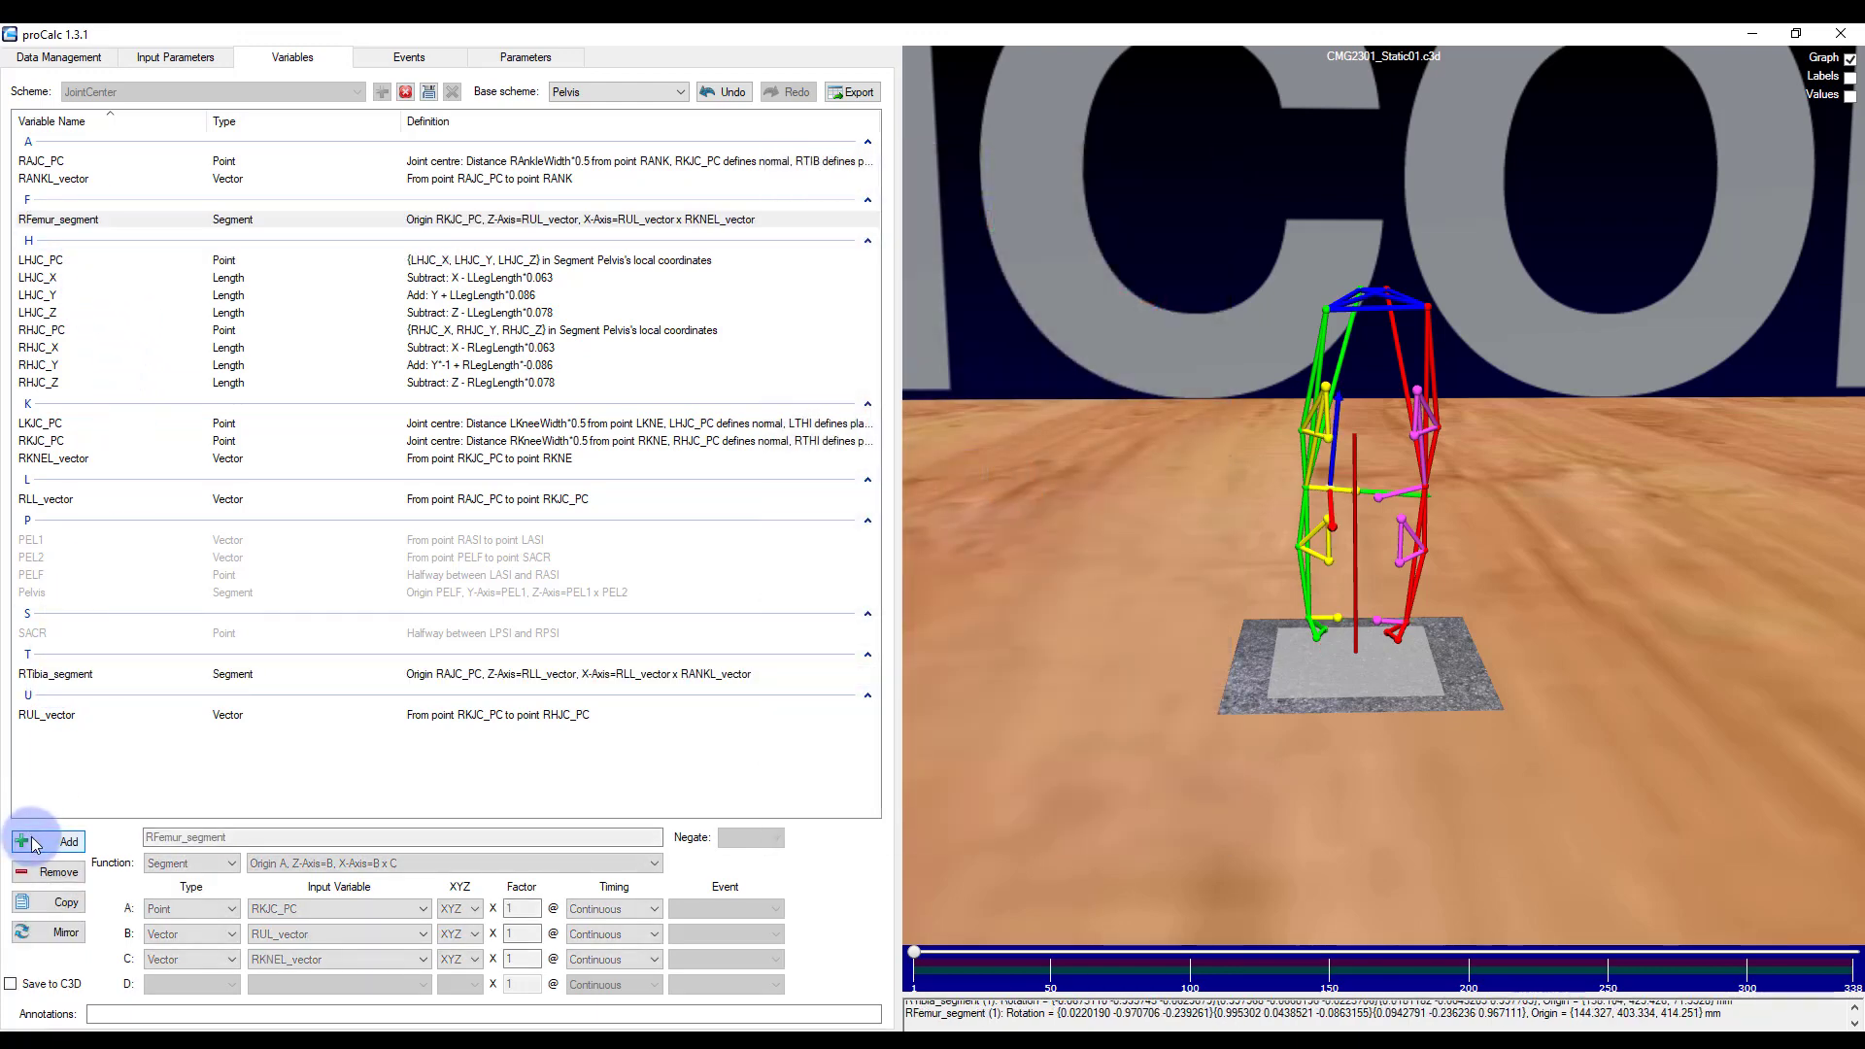
- Add RKneeAngle_PC as an Angle using 'Euler angle: YXZ between A and B'
left_click(31, 844)
type("RKne")
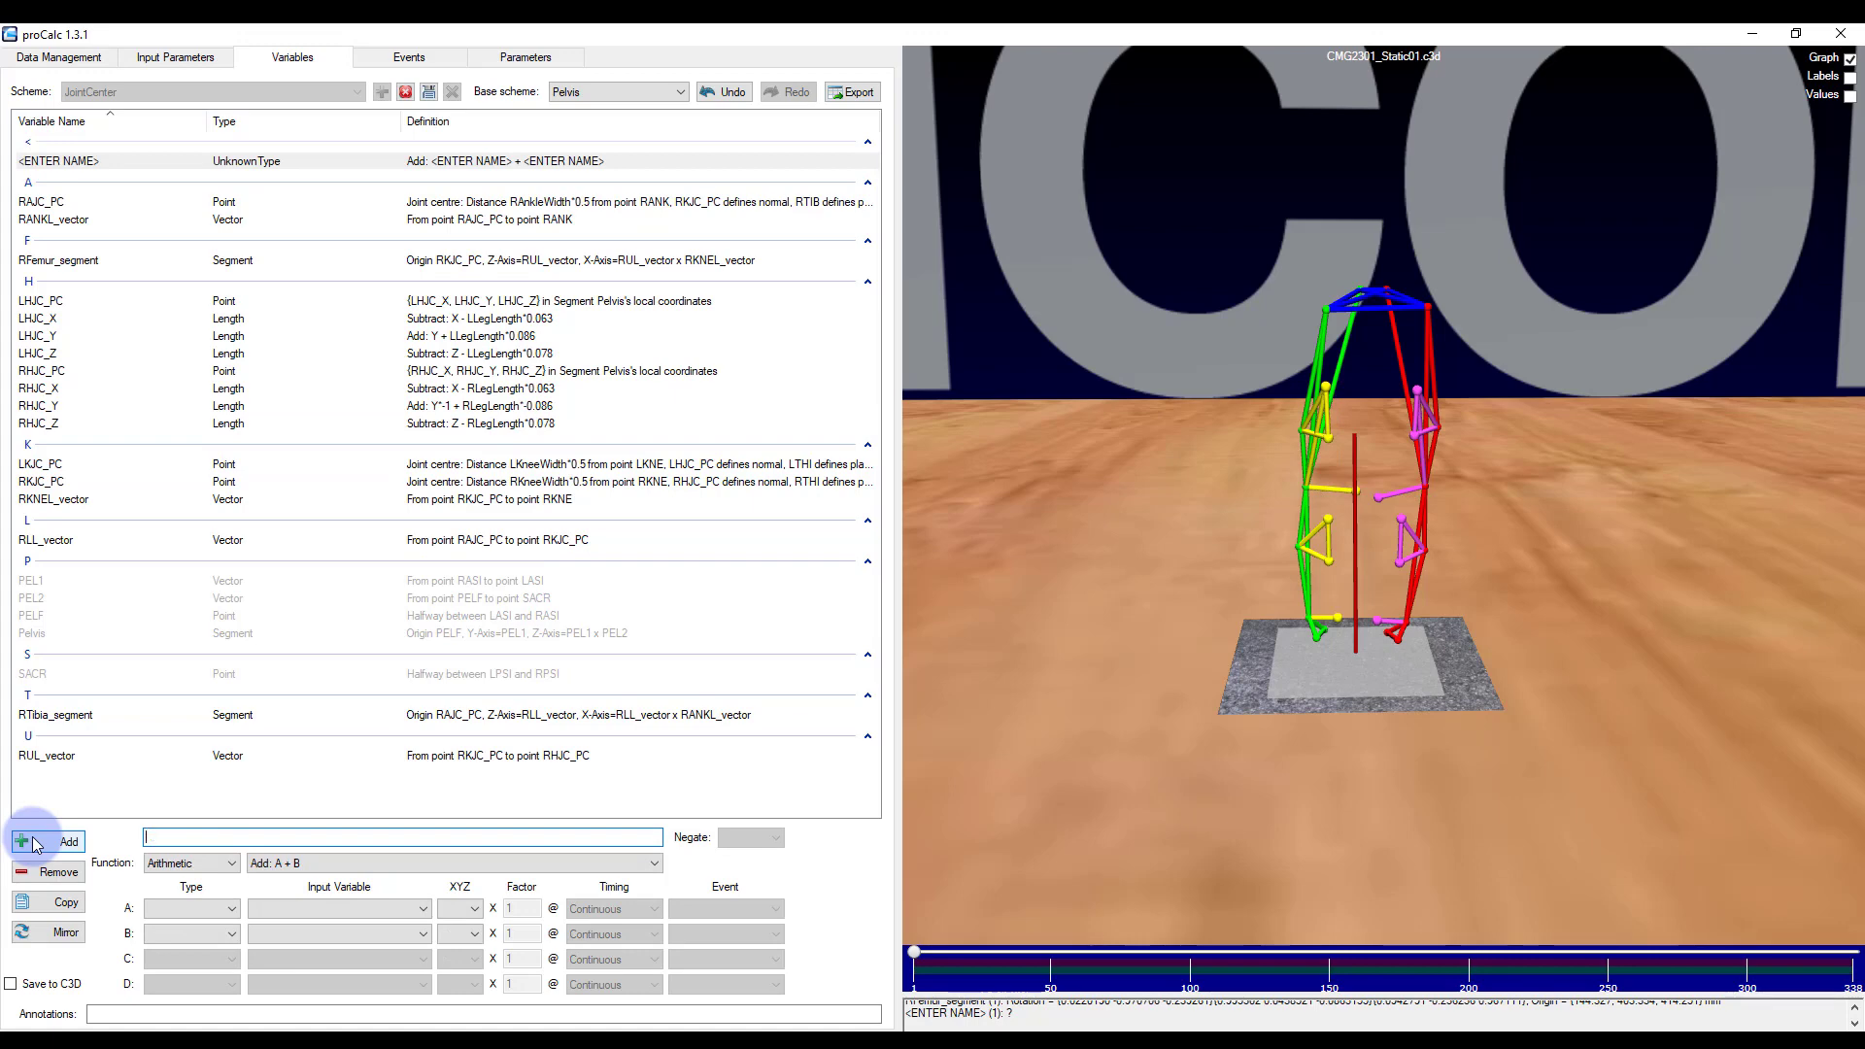
type("eAng")
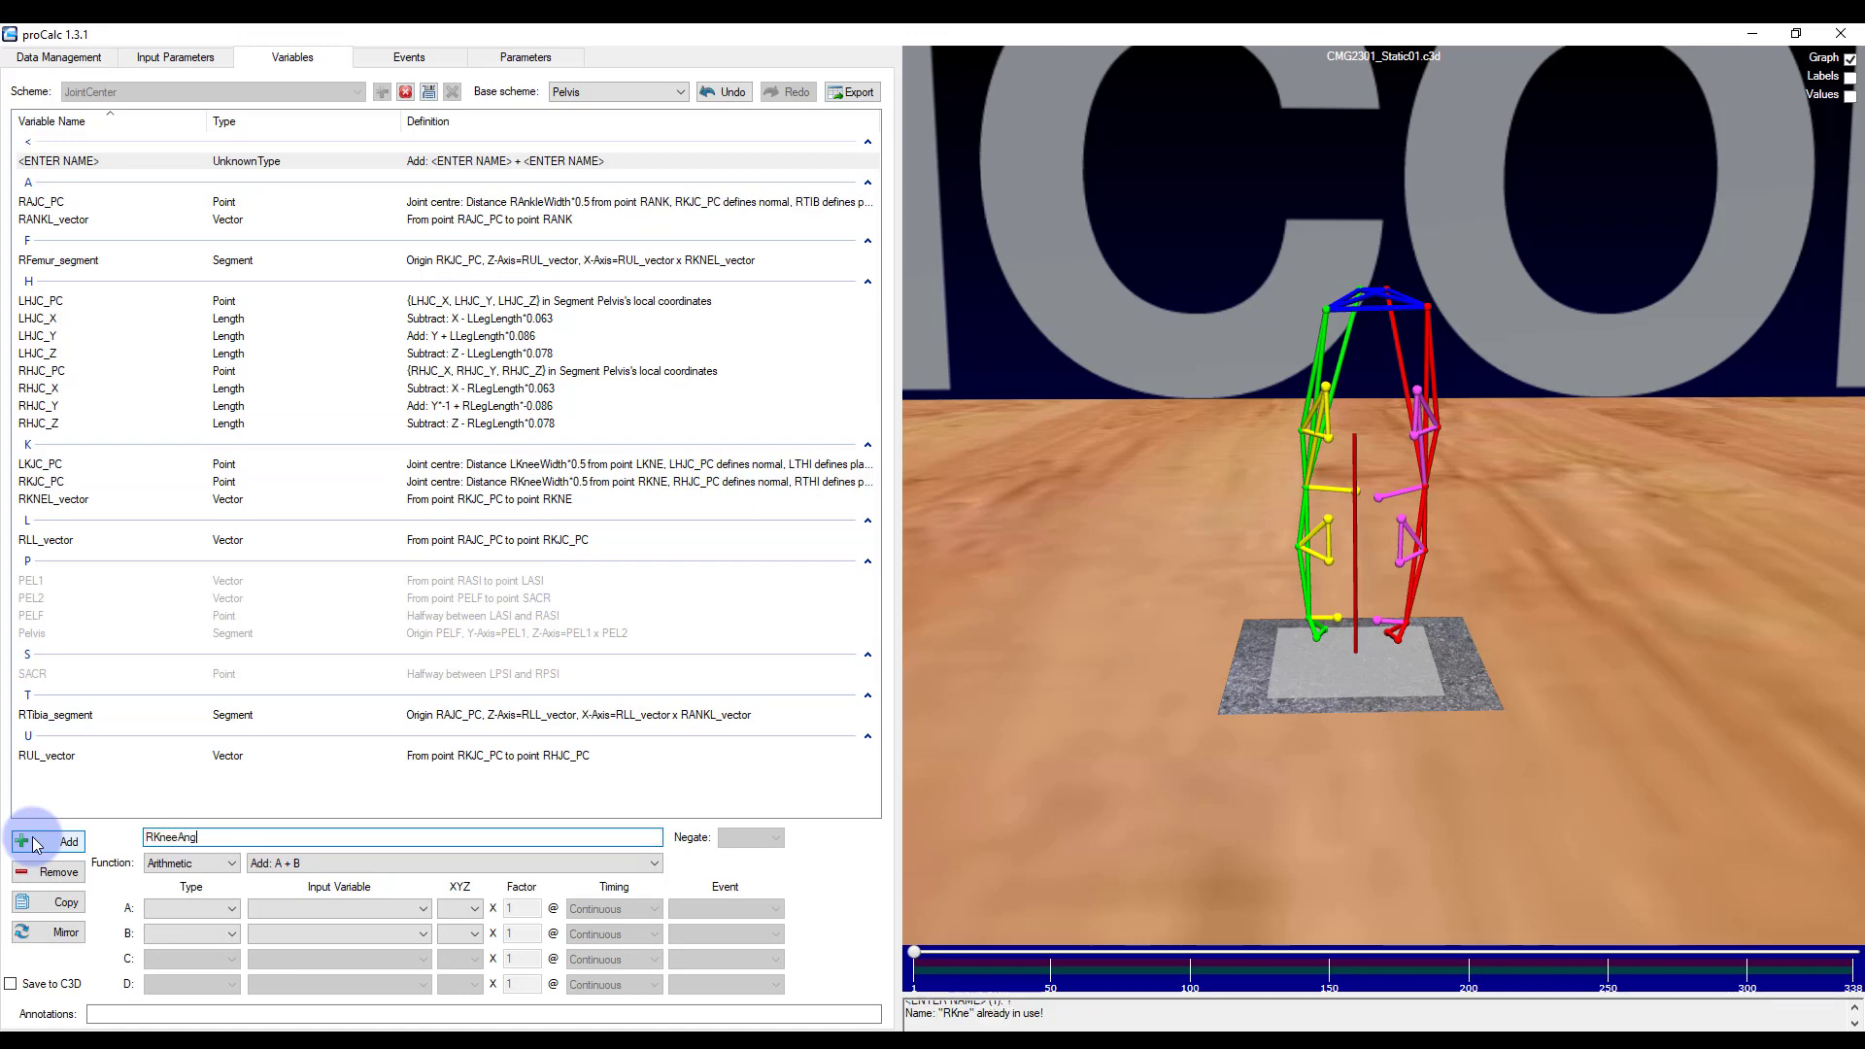
type("le_PC")
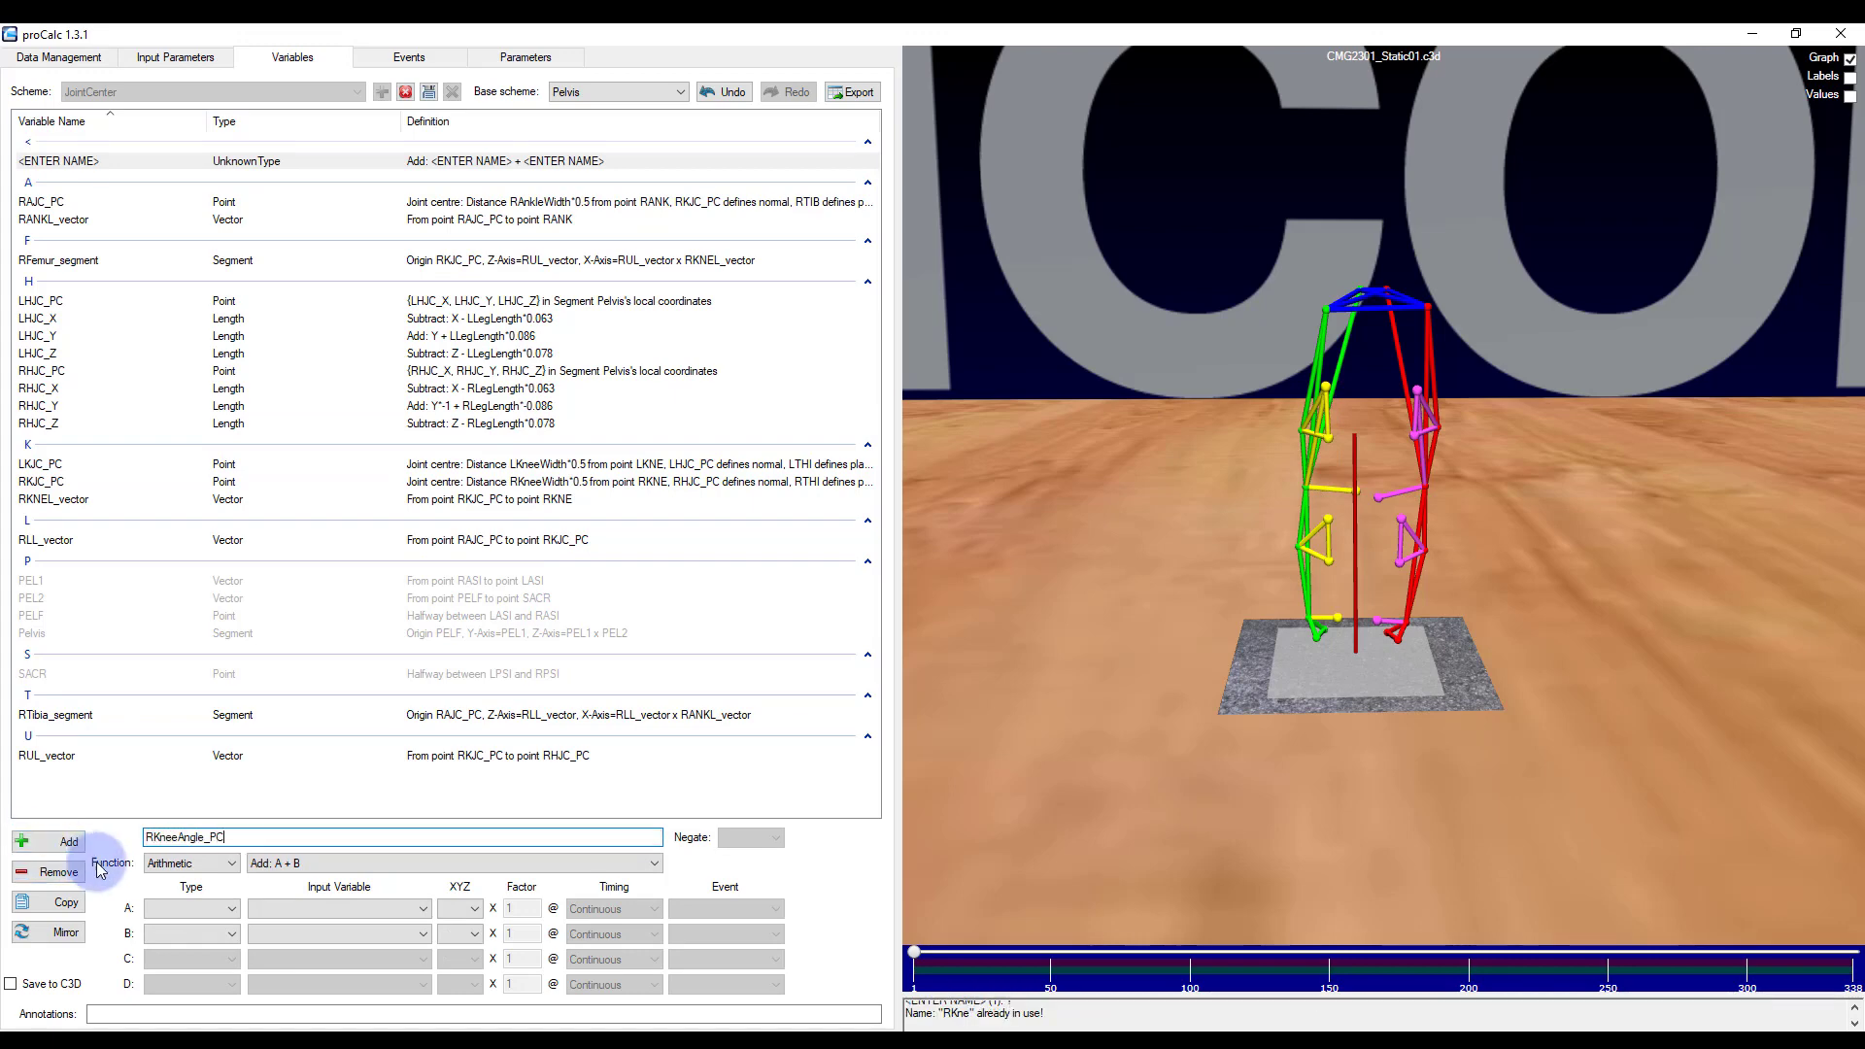
left_click(163, 867)
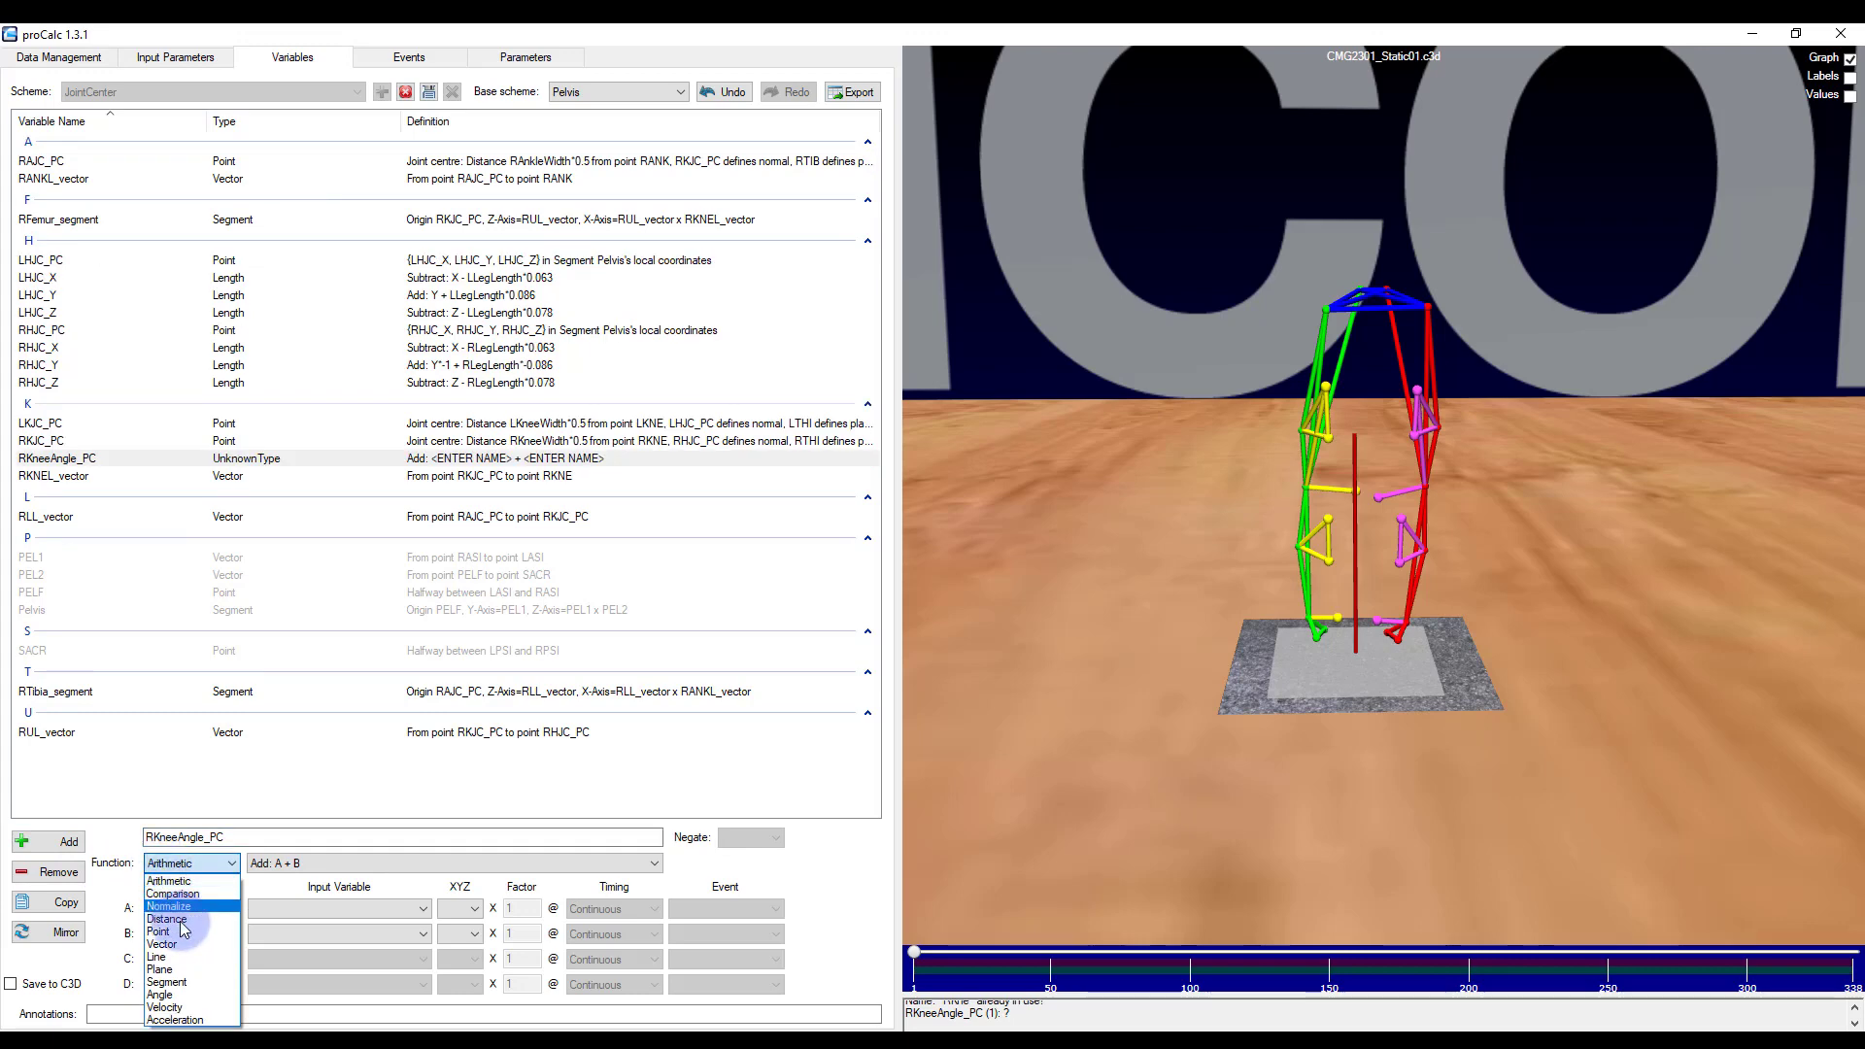
left_click(163, 996)
left_click(260, 865)
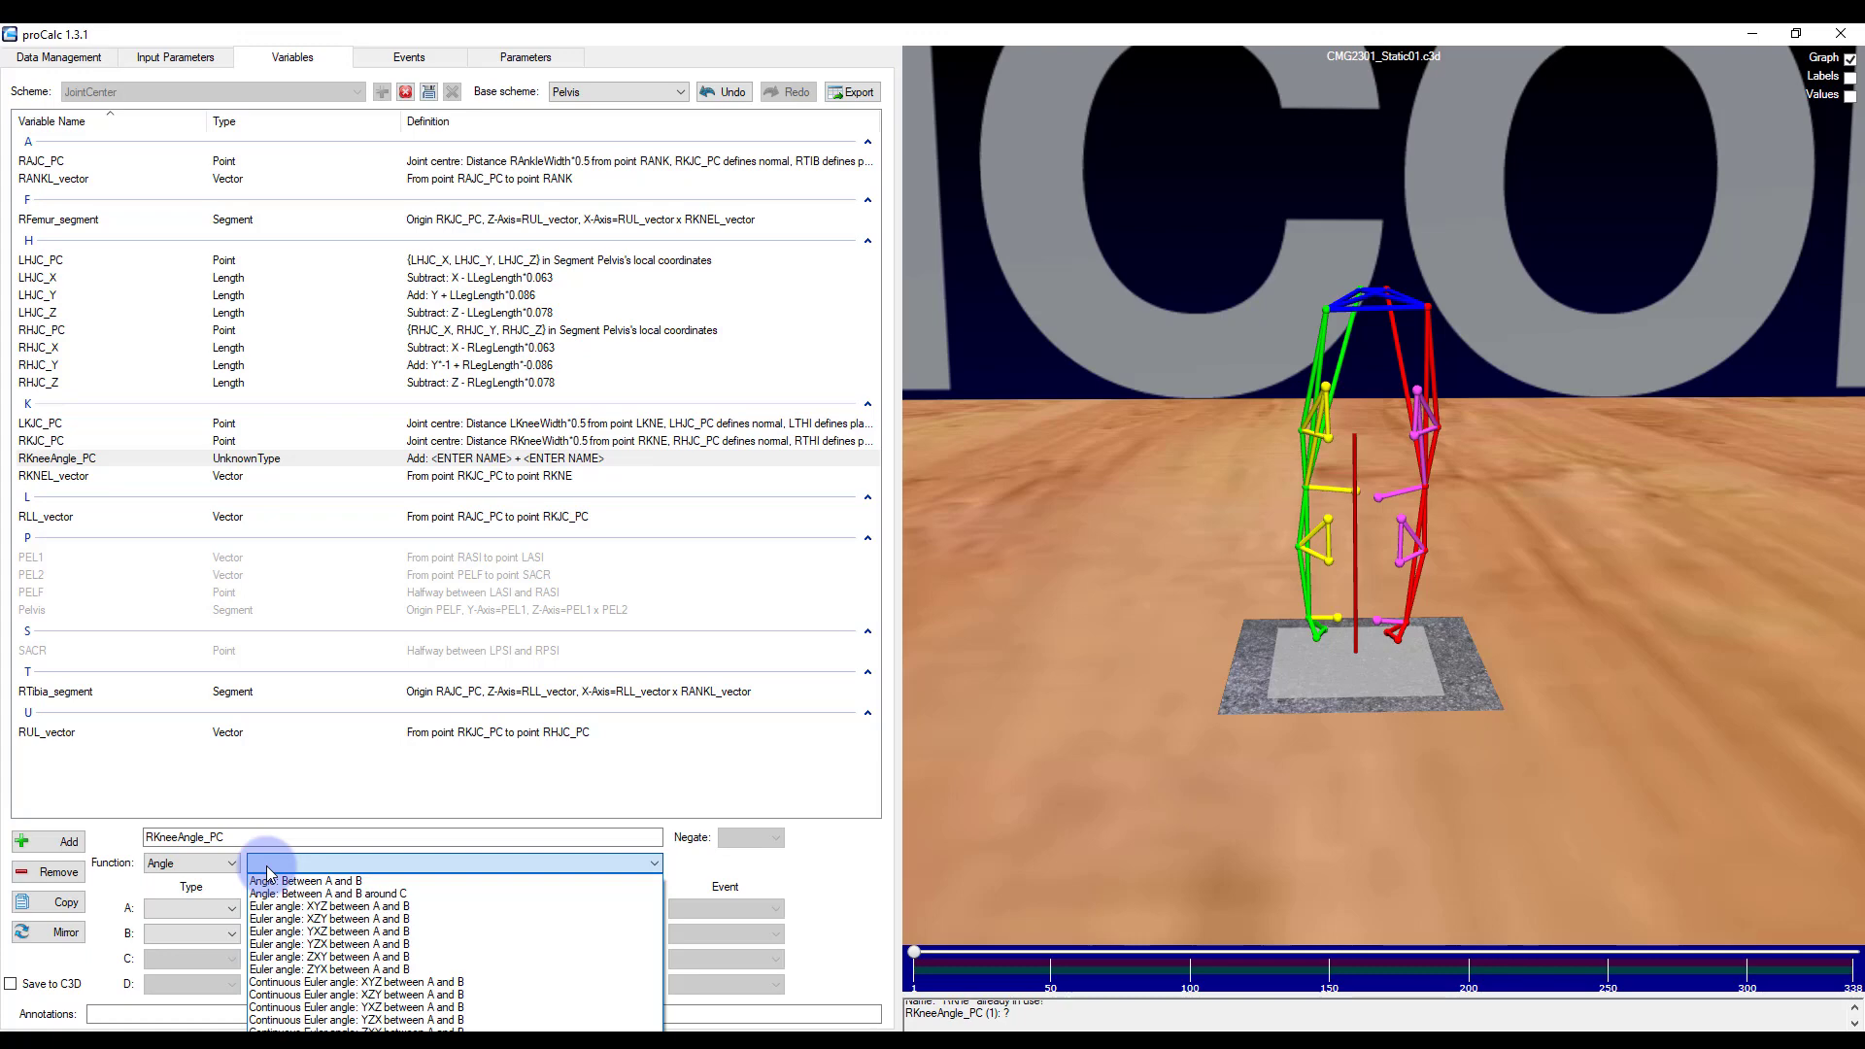
left_click(307, 932)
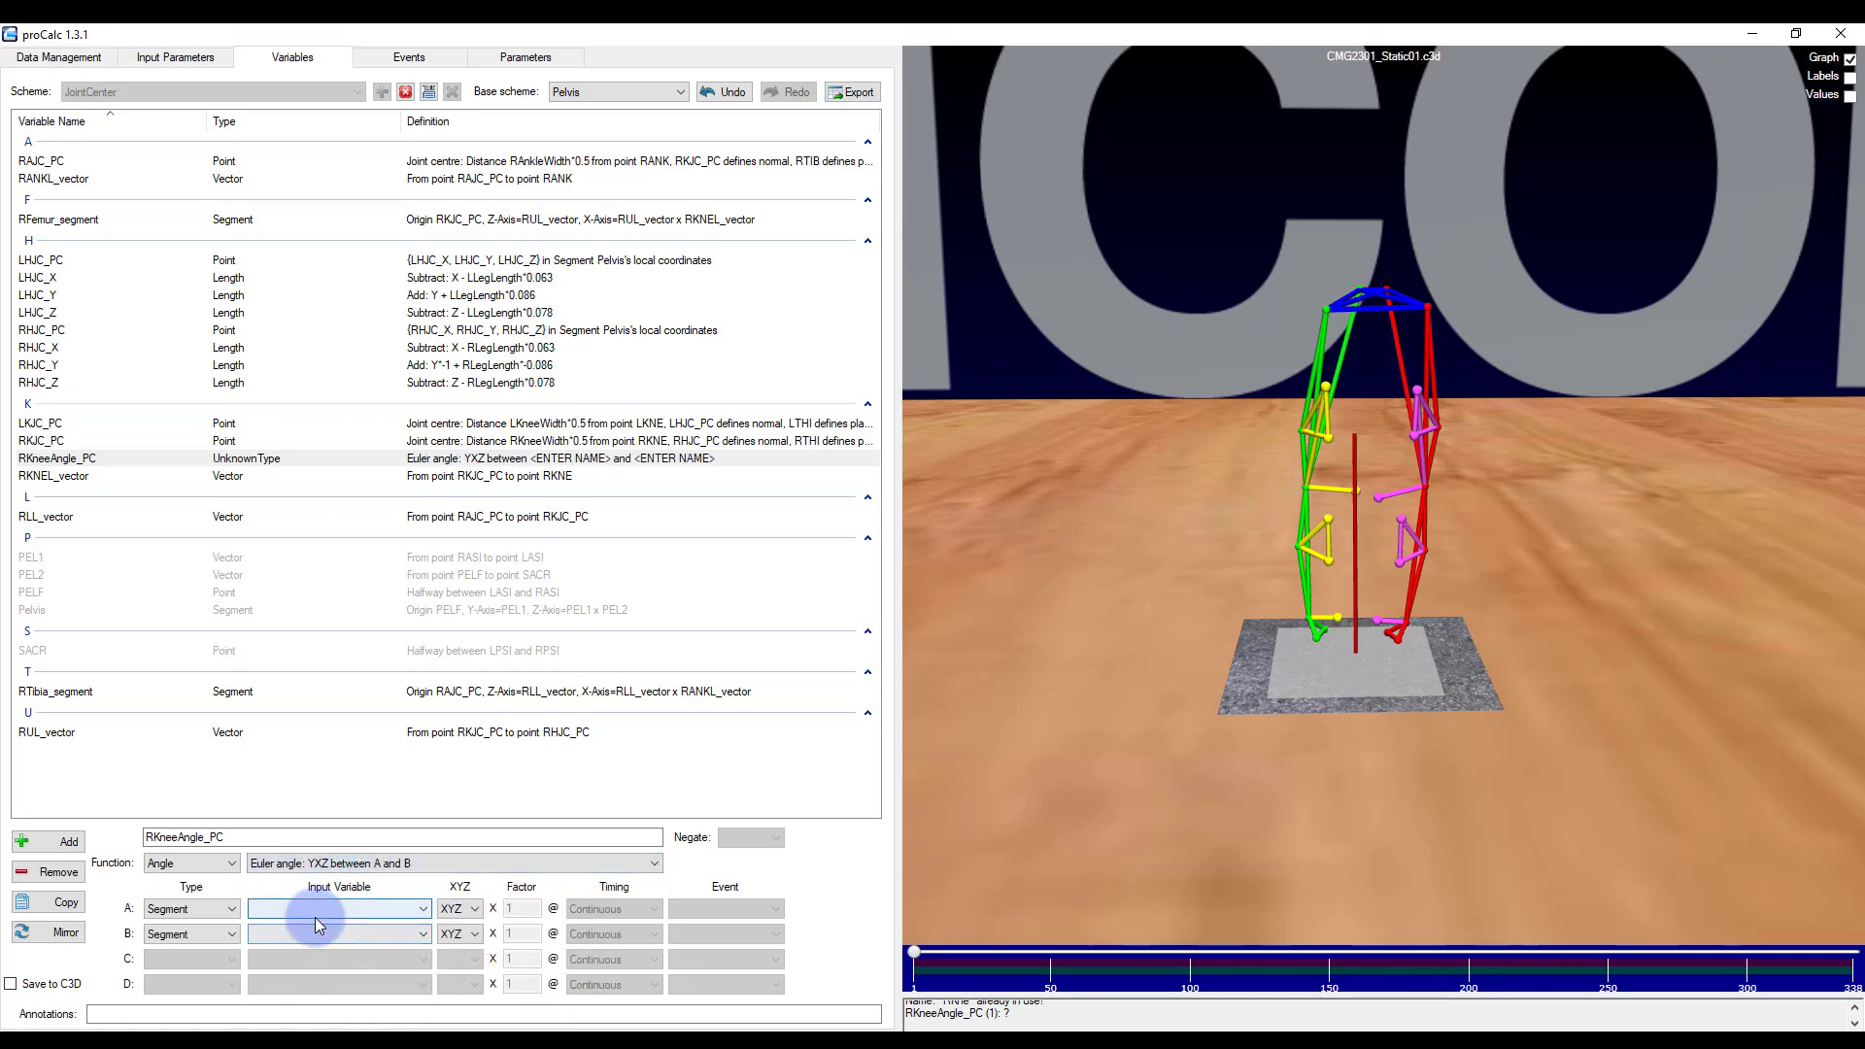
- Set A to RFemur_segment, B to RTibia_segment, and negate all three components (-/-/-)
left_click(311, 909)
left_click(291, 952)
left_click(301, 935)
left_click(289, 990)
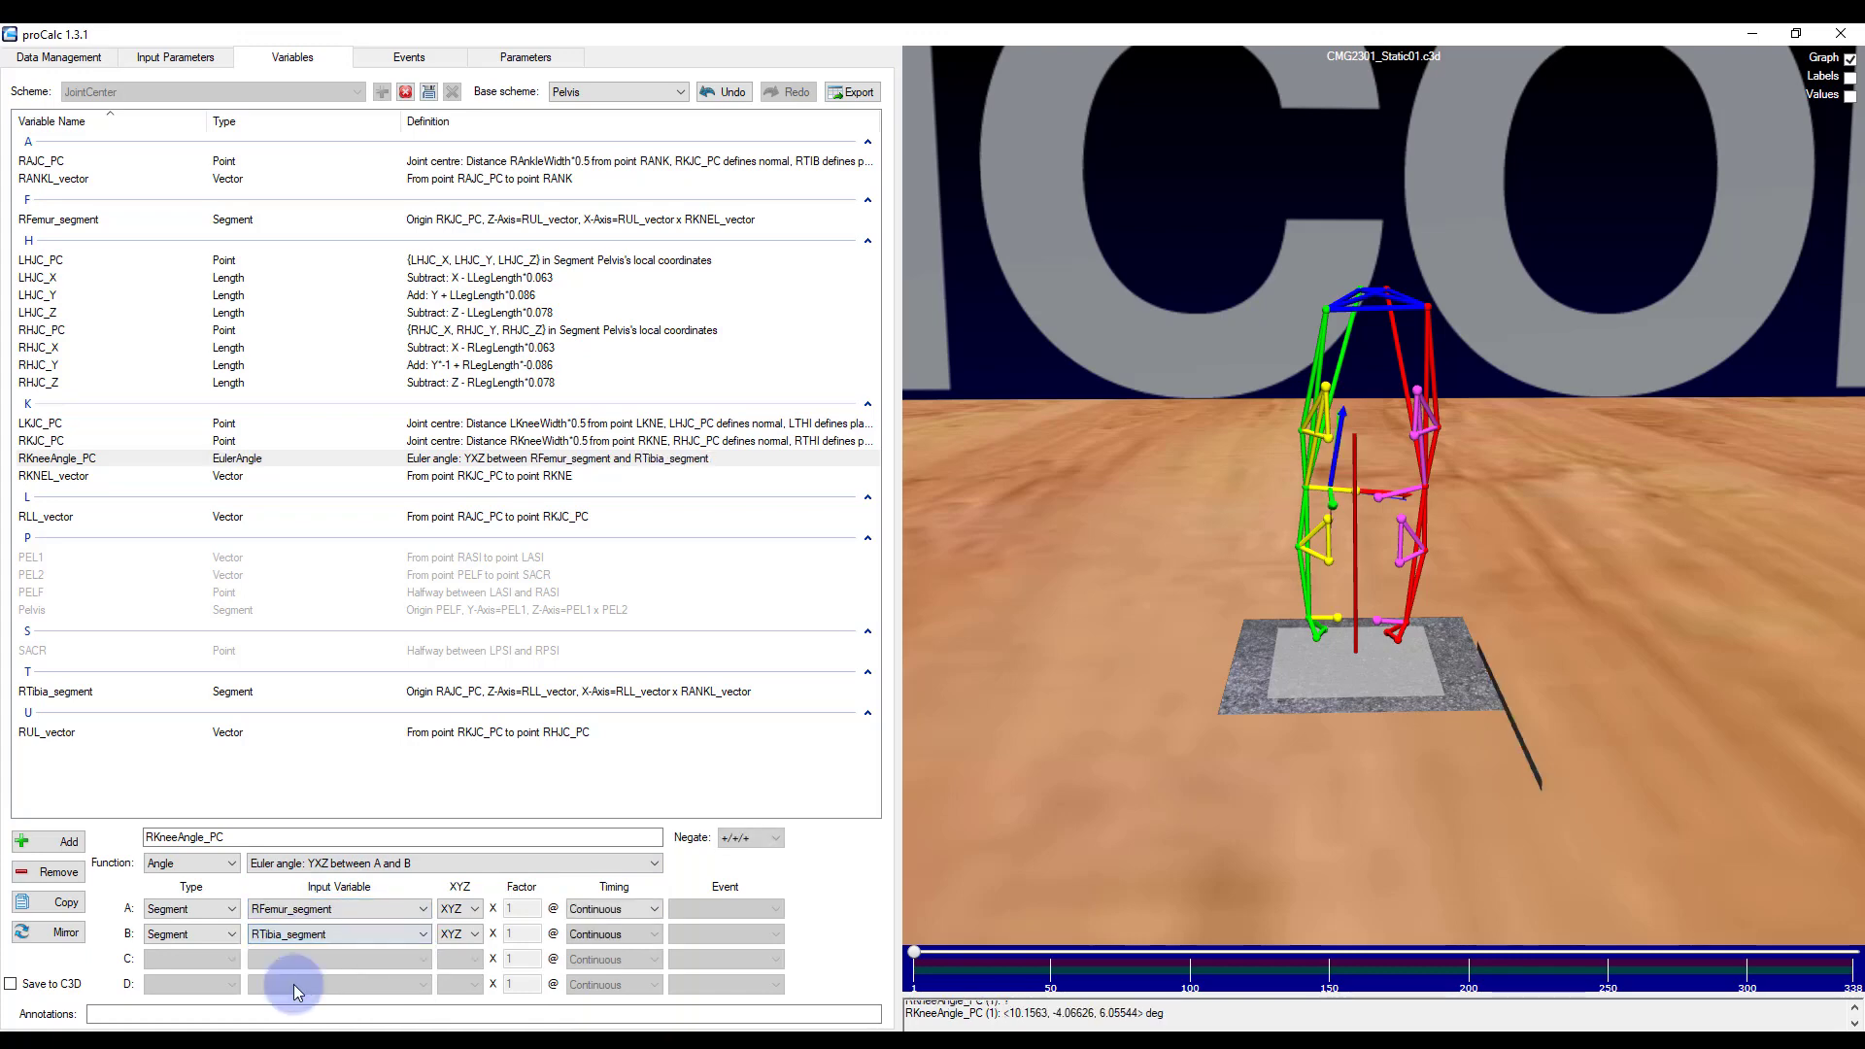
left_click(746, 837)
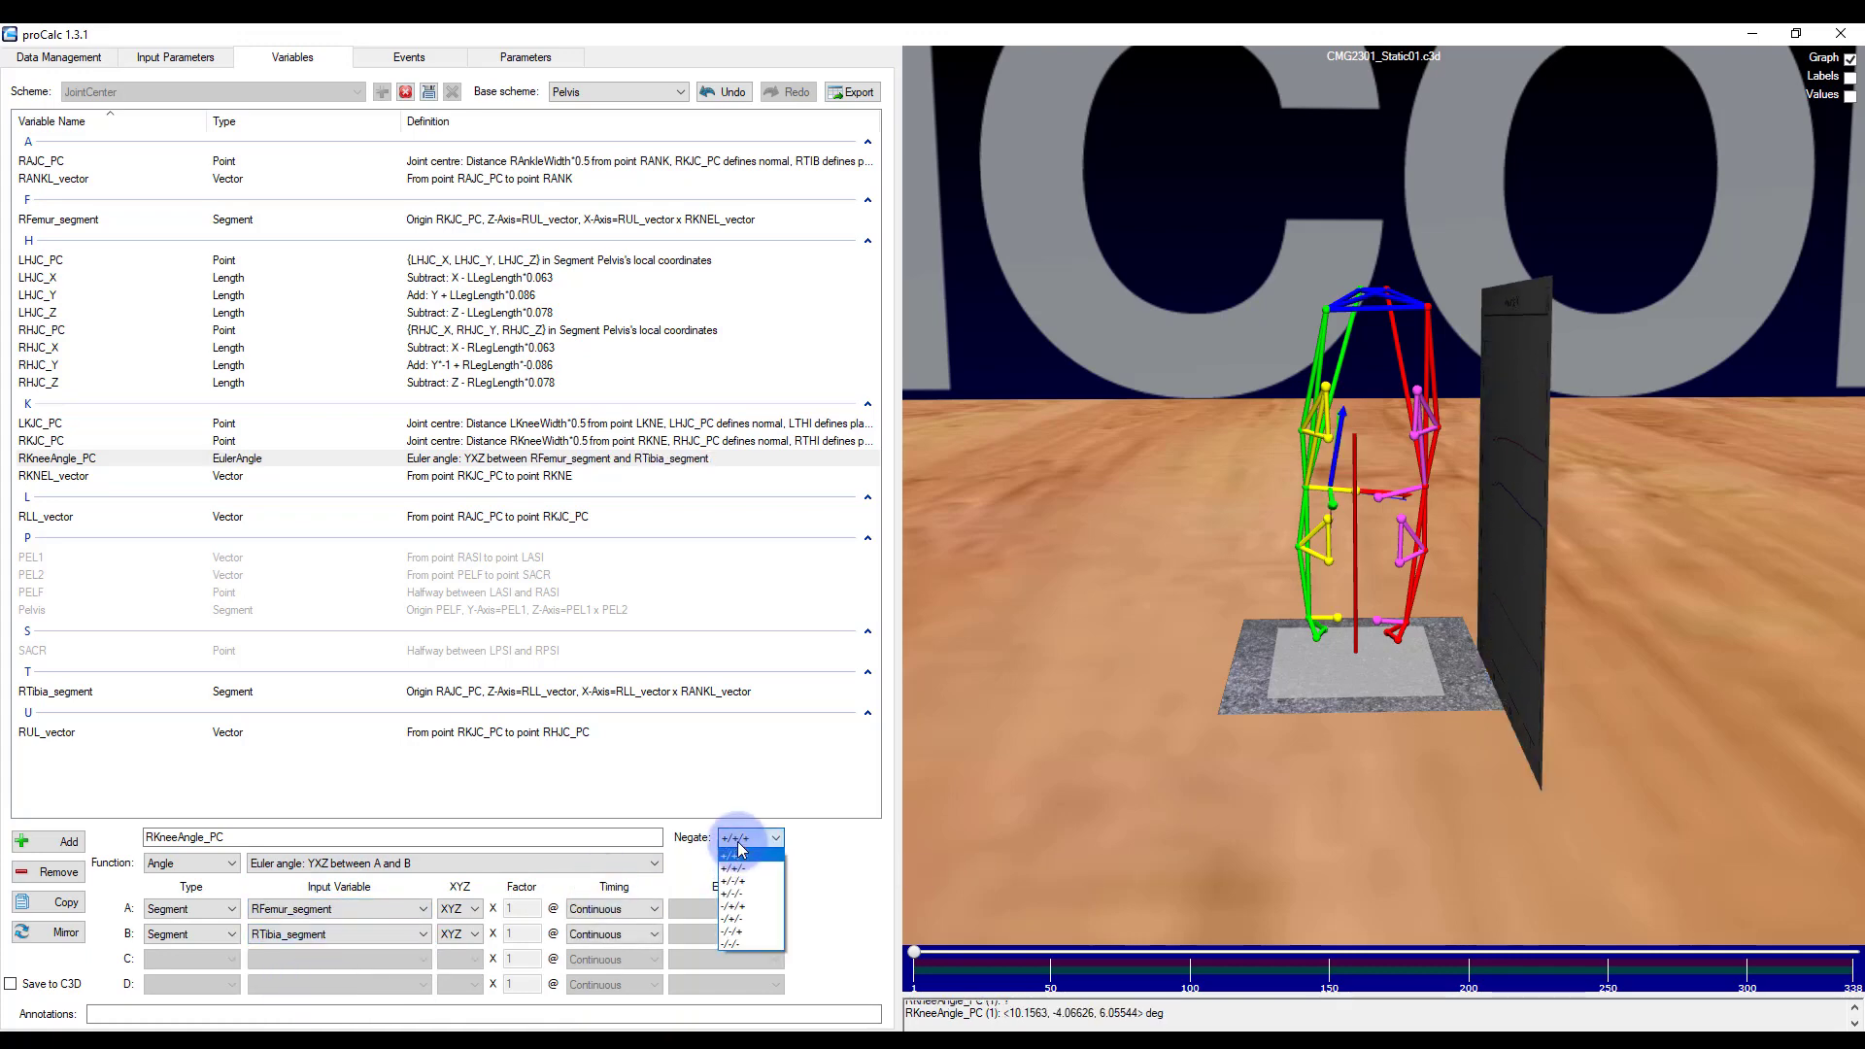
left_click(734, 942)
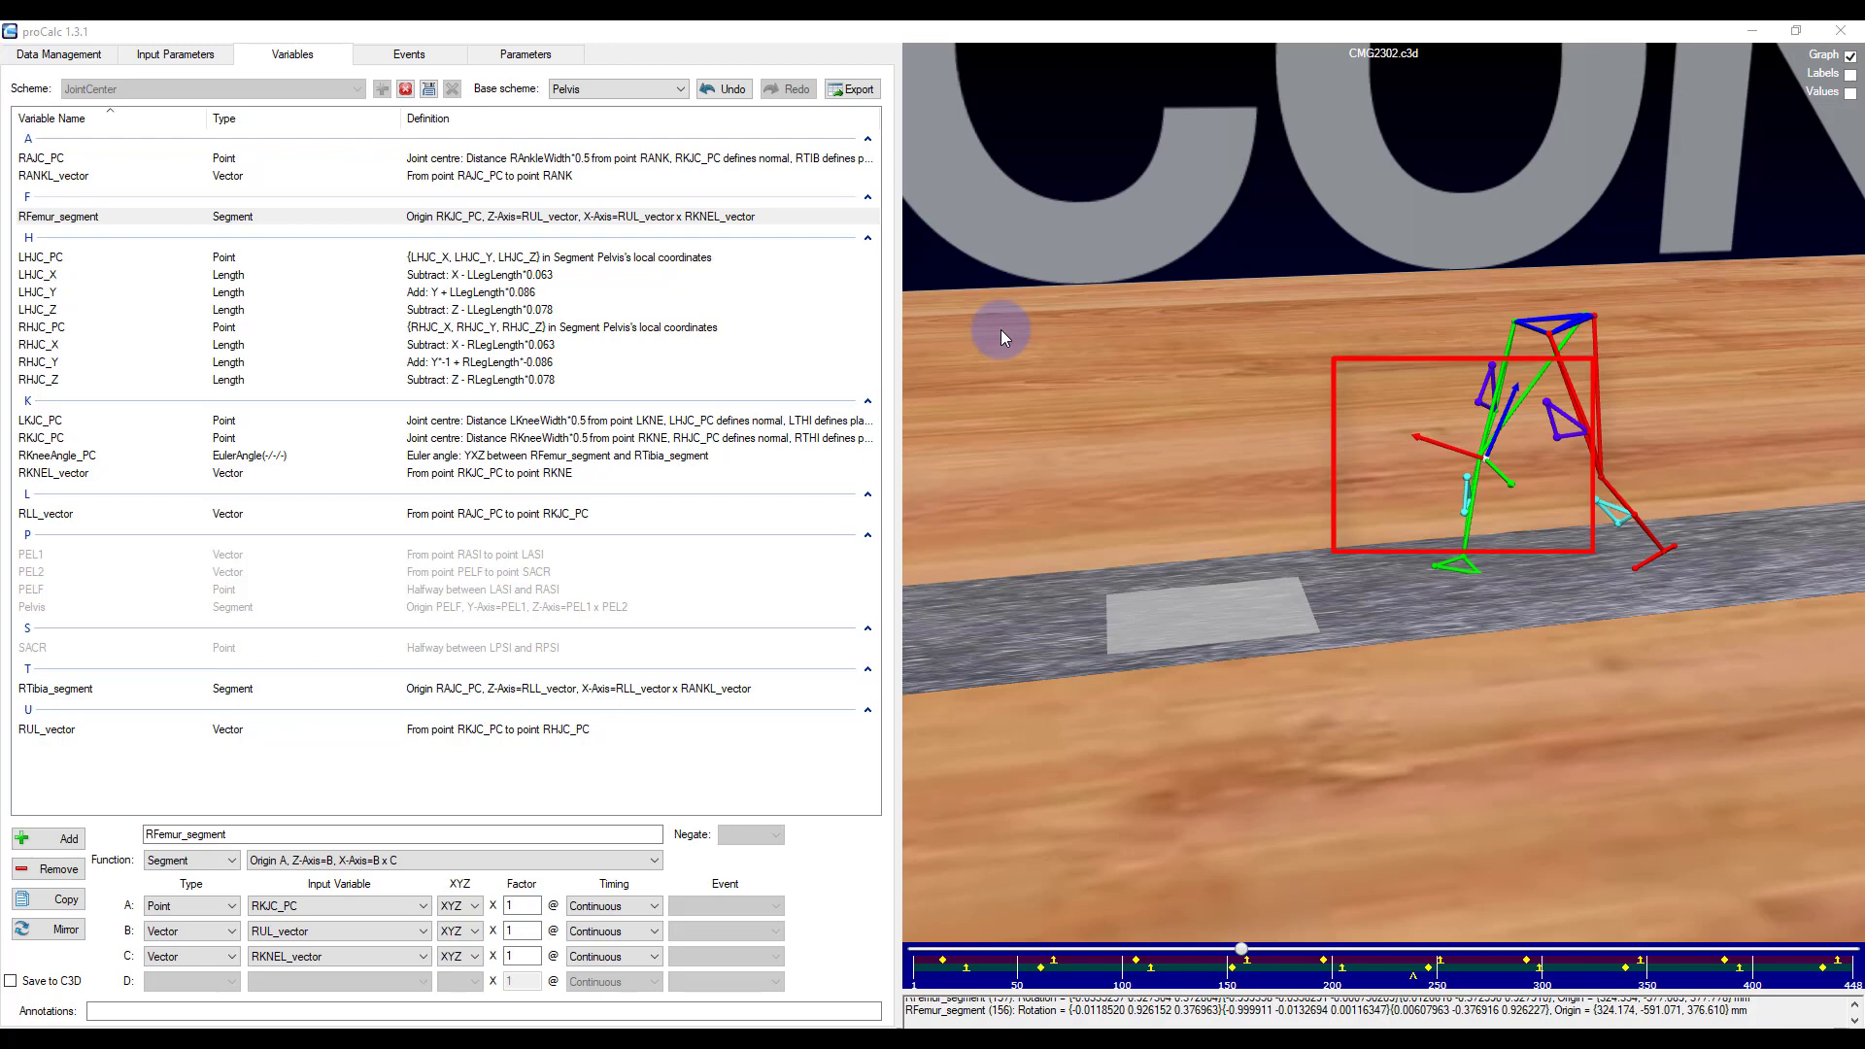
- Select RFemur_segment, then graph RKneeAngle_PC's three Euler components across the walking trial
left_click(490, 218)
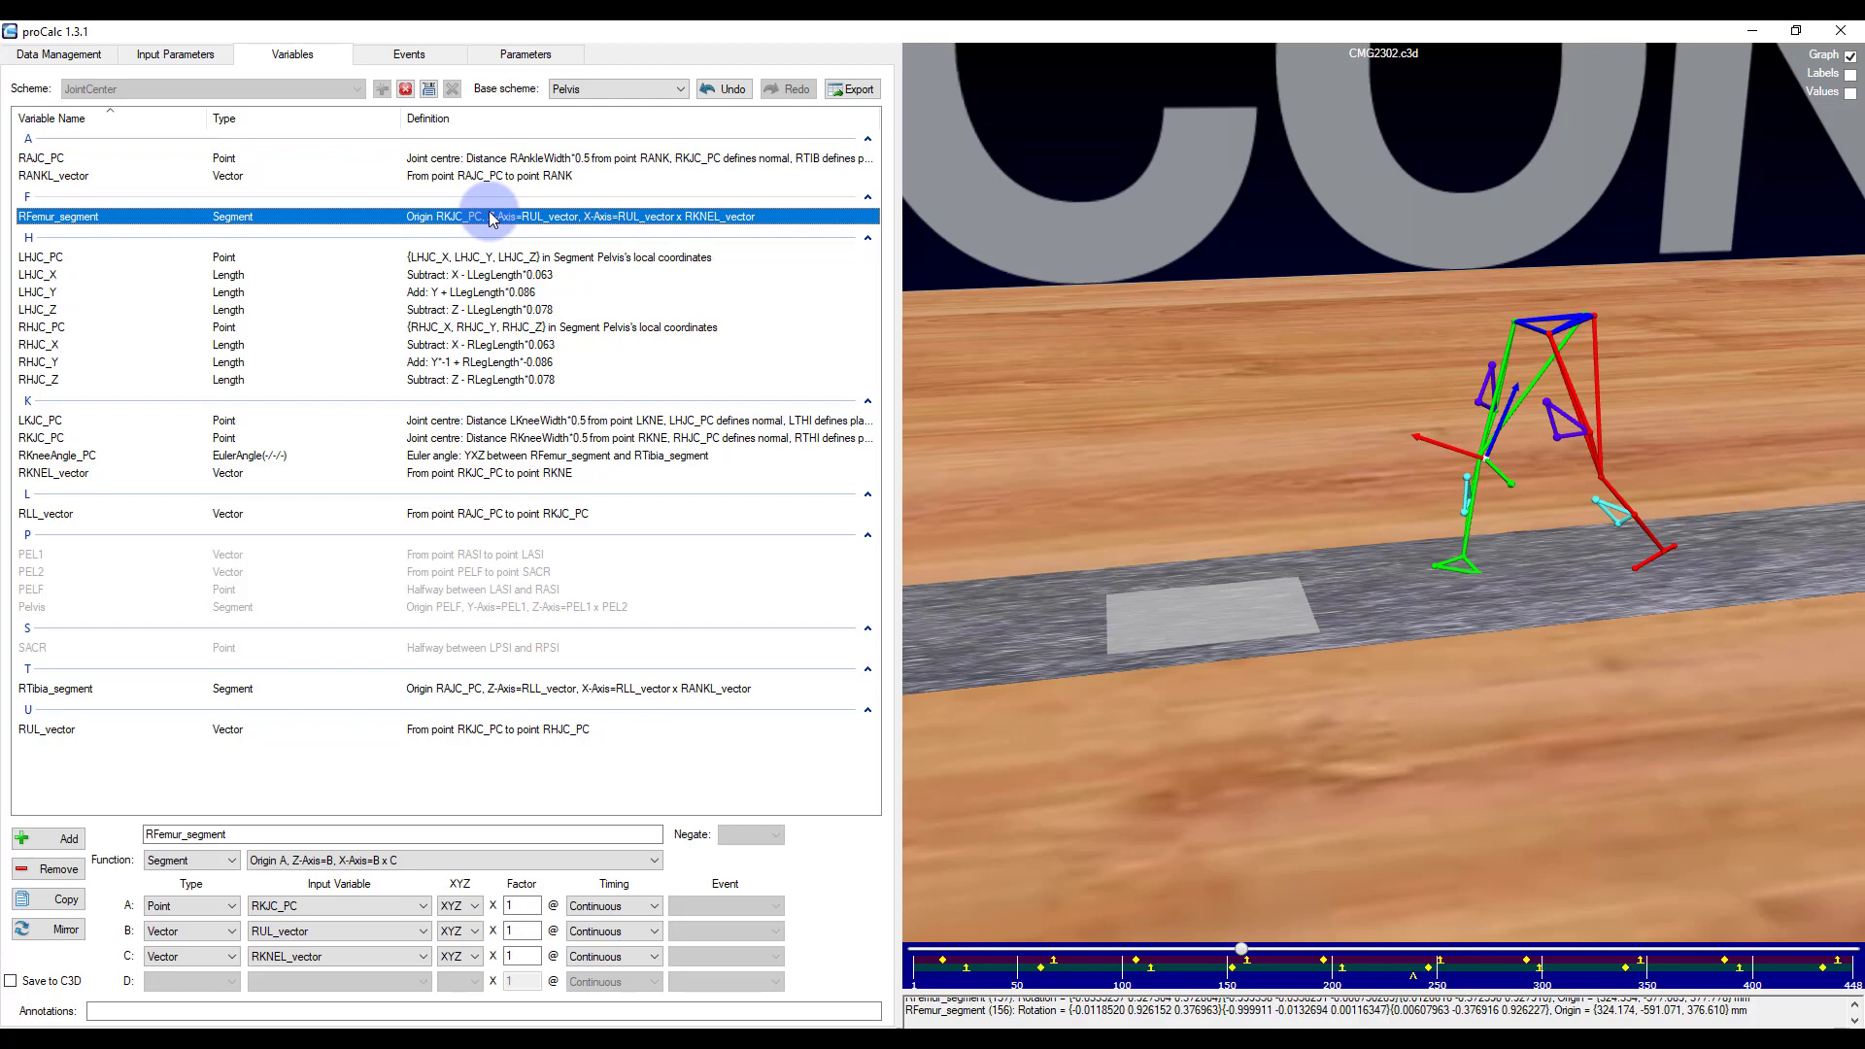
left_click(263, 461)
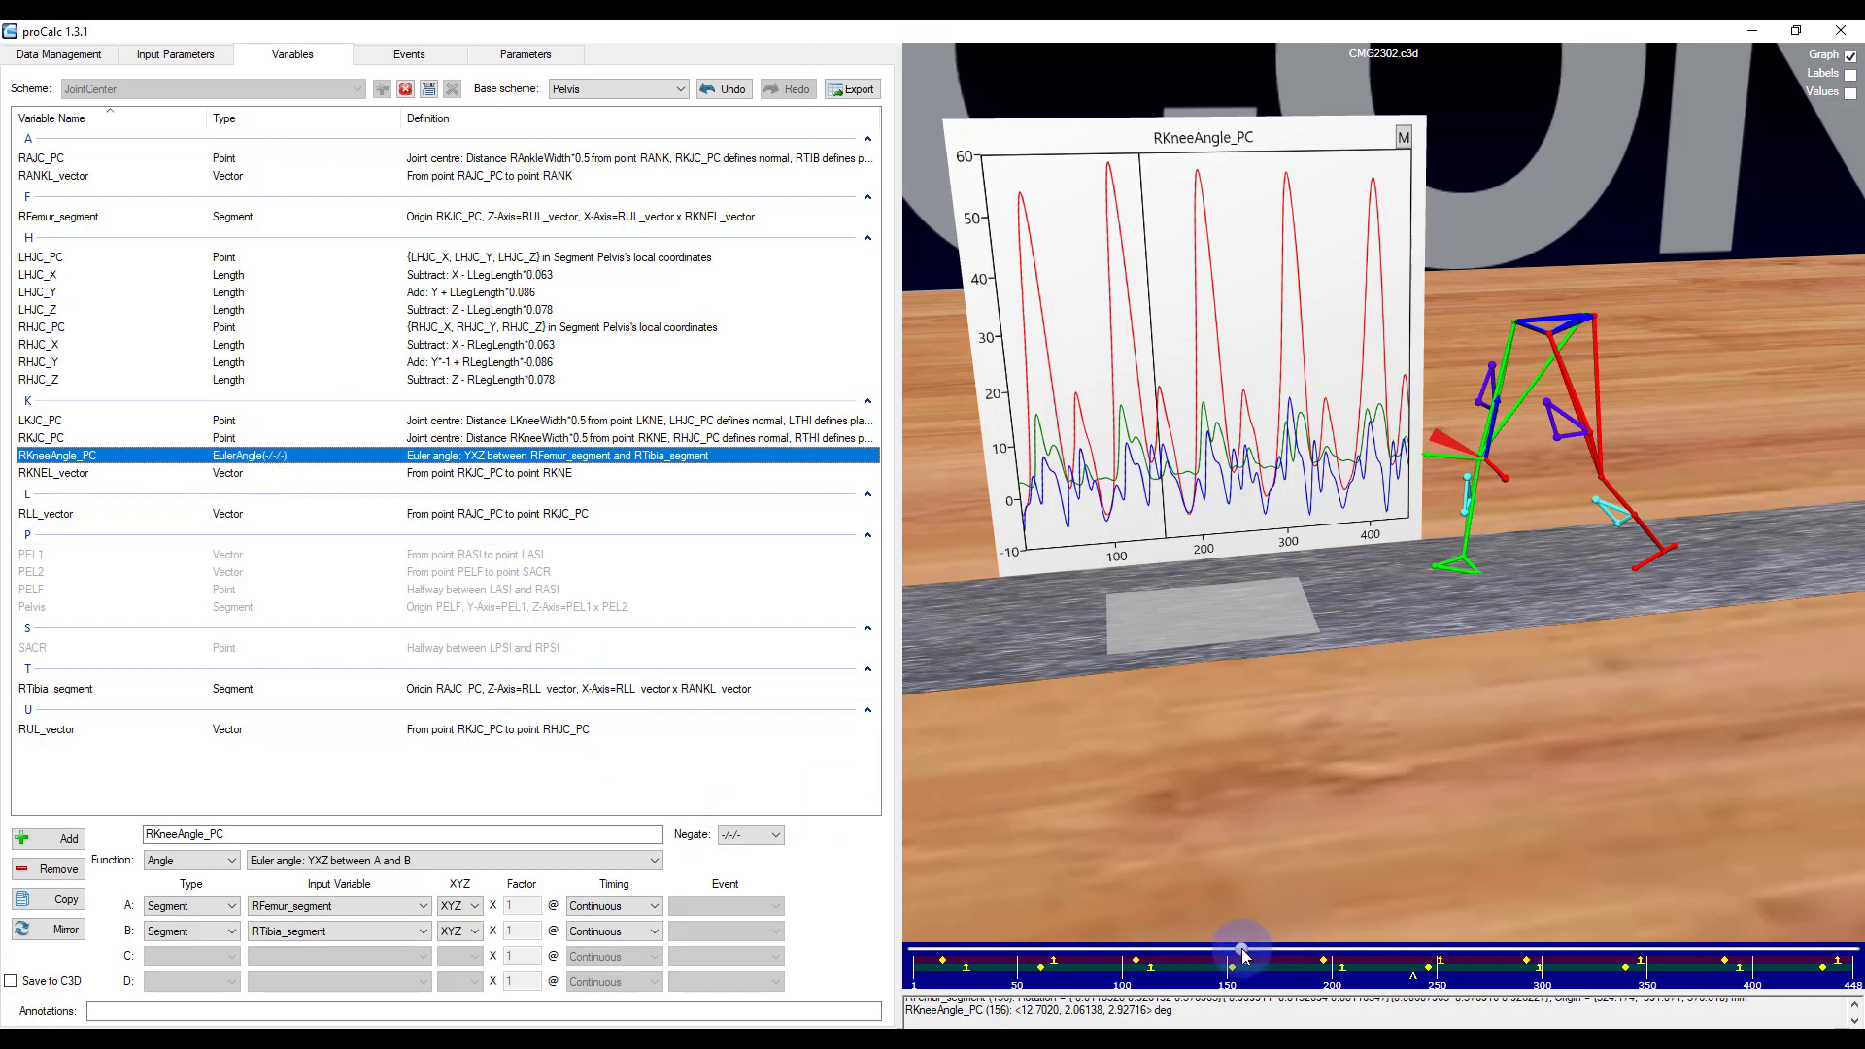
- Advance the walking trial to frame 252 and display the RFemur_segment definition
left_click_drag(1255, 957, 1464, 972)
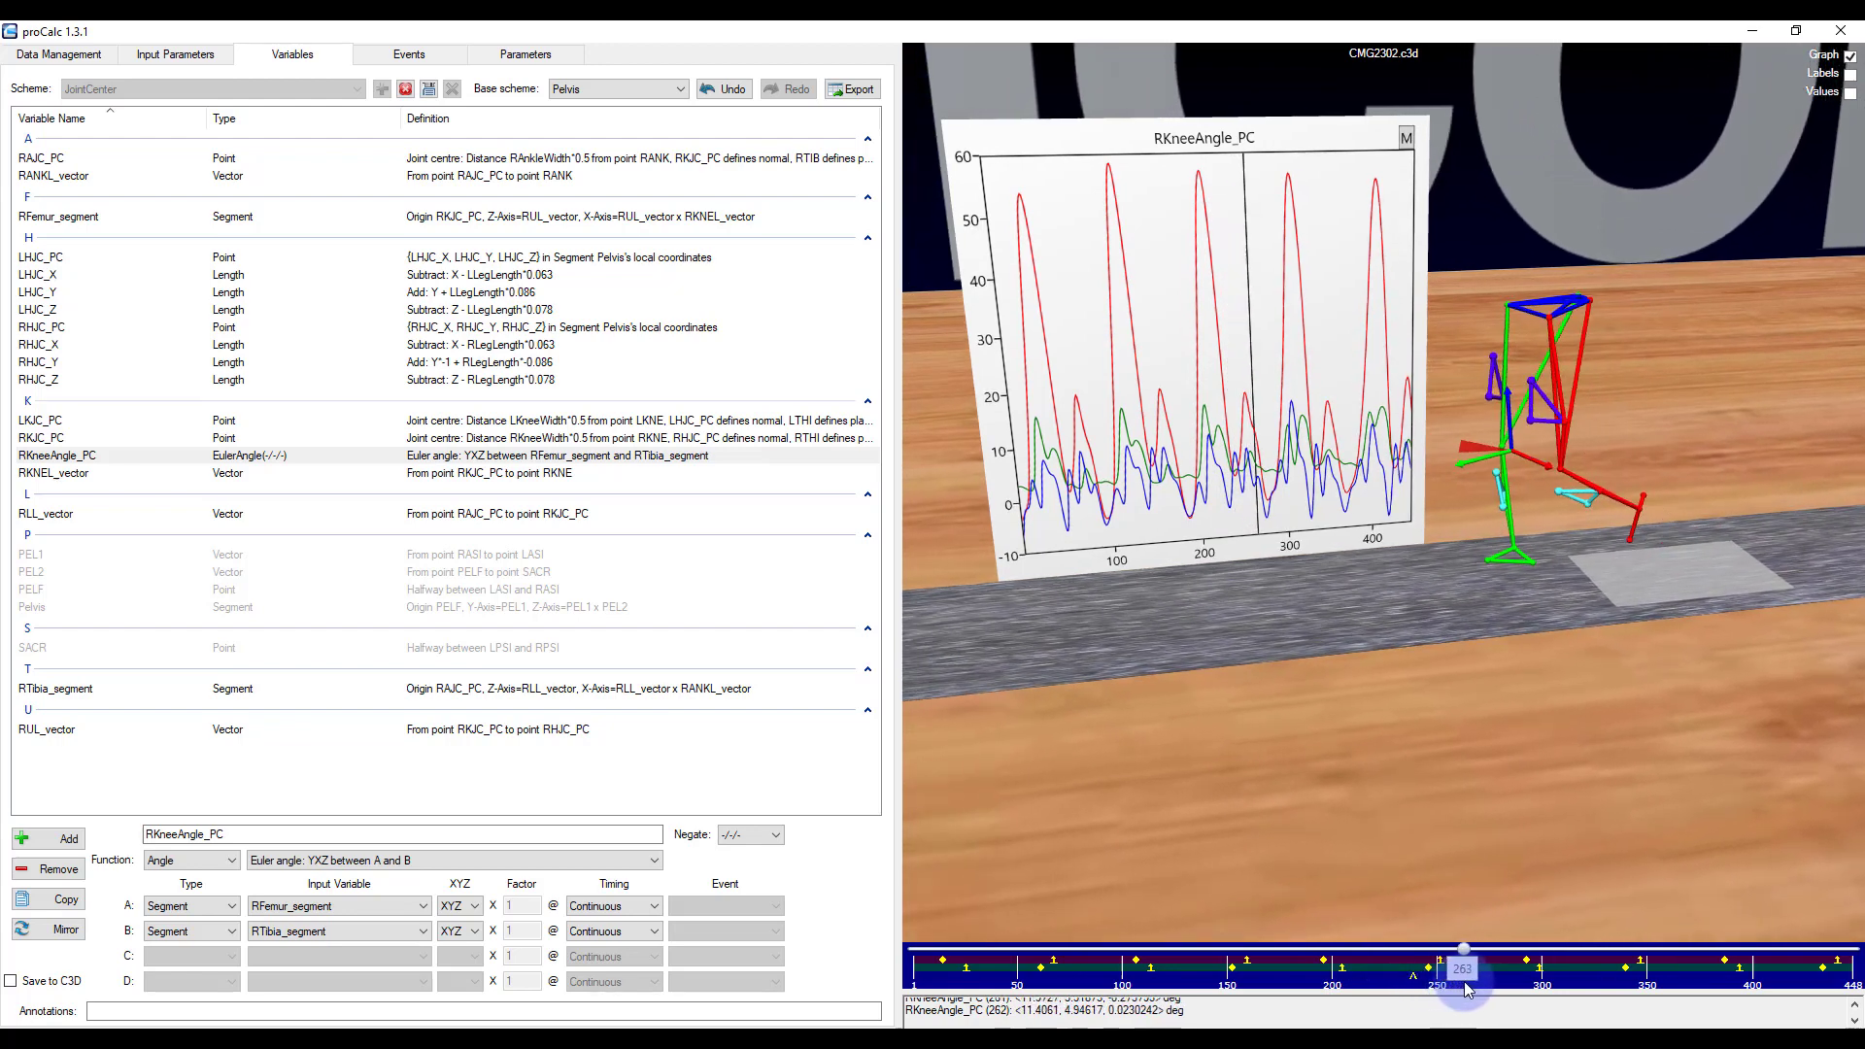
left_click(95, 217)
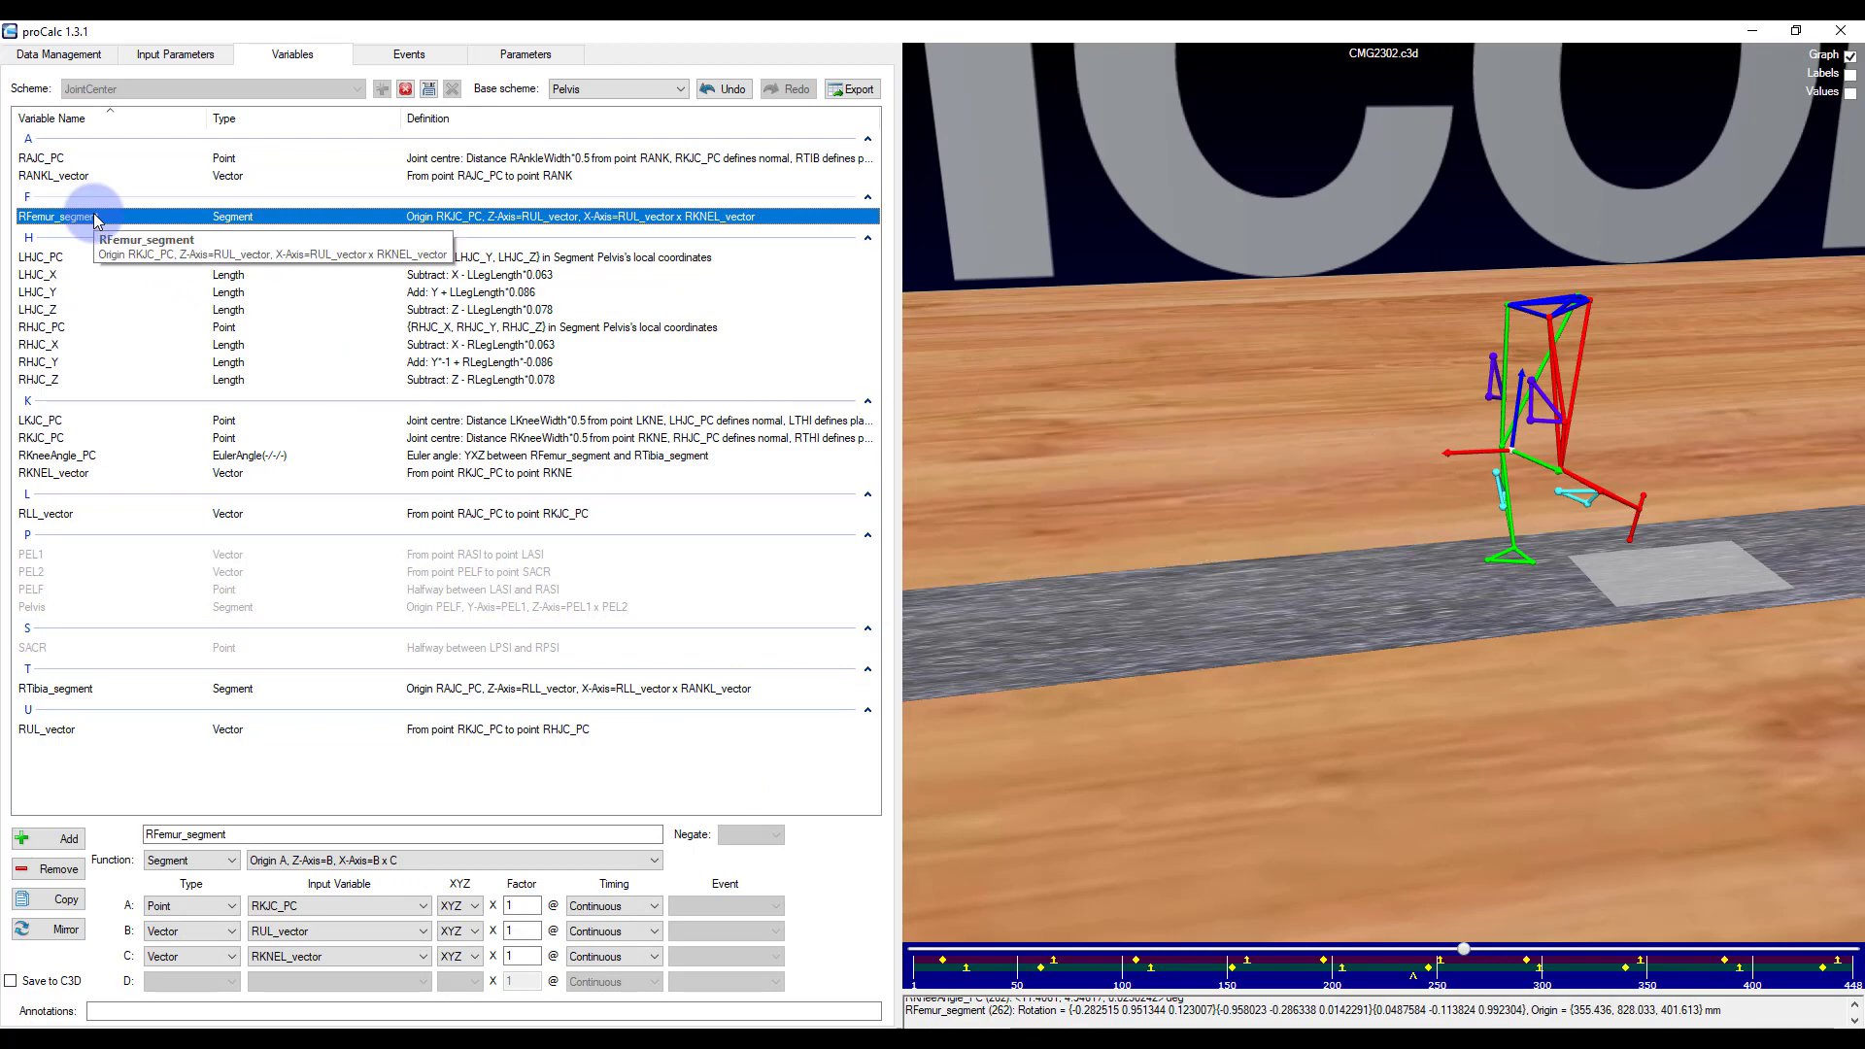